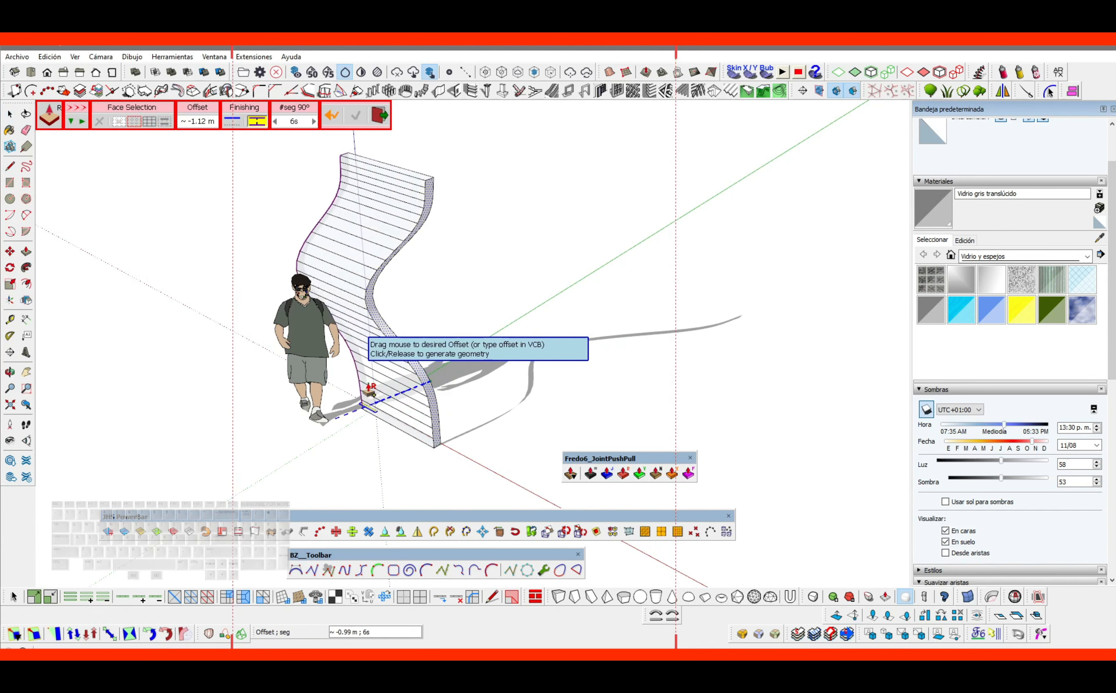
Leave the thickening tool and dock the floating Fredo6 JointPushPull toolbar with the other toolbars
{"action": "key", "text": "space"}
{"action": "scroll", "coordinate": [540, 381], "scroll_direction": "down", "scroll_amount": 5}
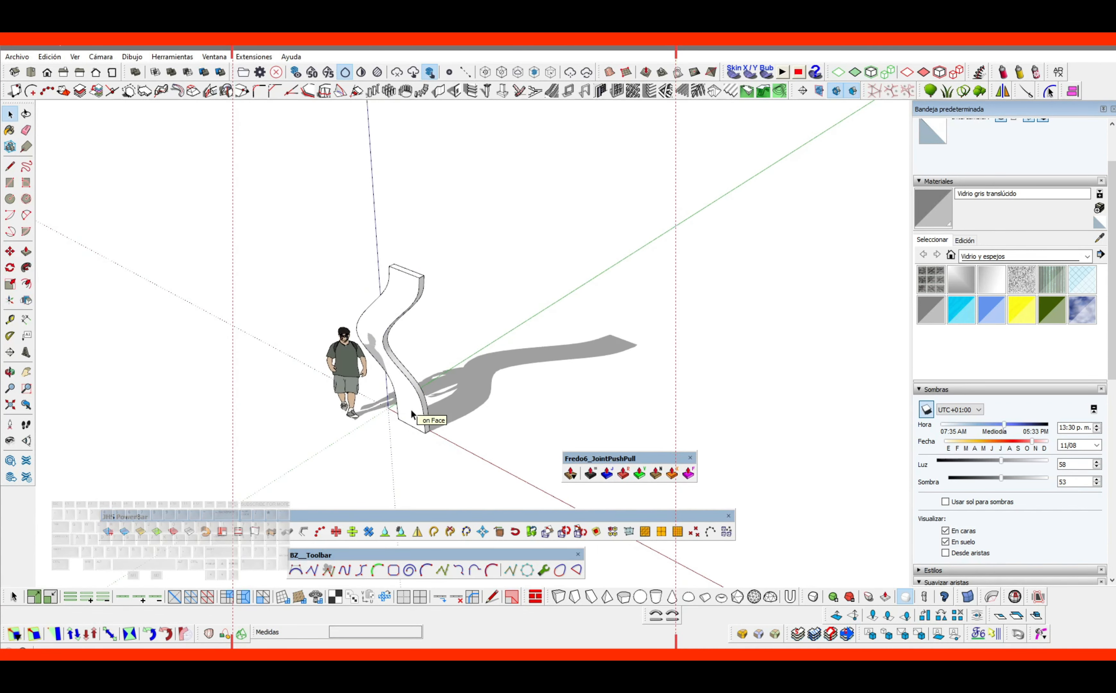
{"action": "left_click_drag", "start_coordinate": [593, 460], "coordinate": [717, 602]}
Turn the whole thickened S-curved panel into a component with the default settings, replacing the selection
{"action": "middle_click_drag", "start_coordinate": [462, 357], "coordinate": [395, 419]}
{"action": "scroll", "coordinate": [525, 335], "scroll_direction": "up", "scroll_amount": 4}
{"action": "scroll", "coordinate": [517, 385], "scroll_direction": "down", "scroll_amount": 2}
{"action": "triple_click", "coordinate": [517, 386]}
{"action": "right_click", "coordinate": [366, 355]}
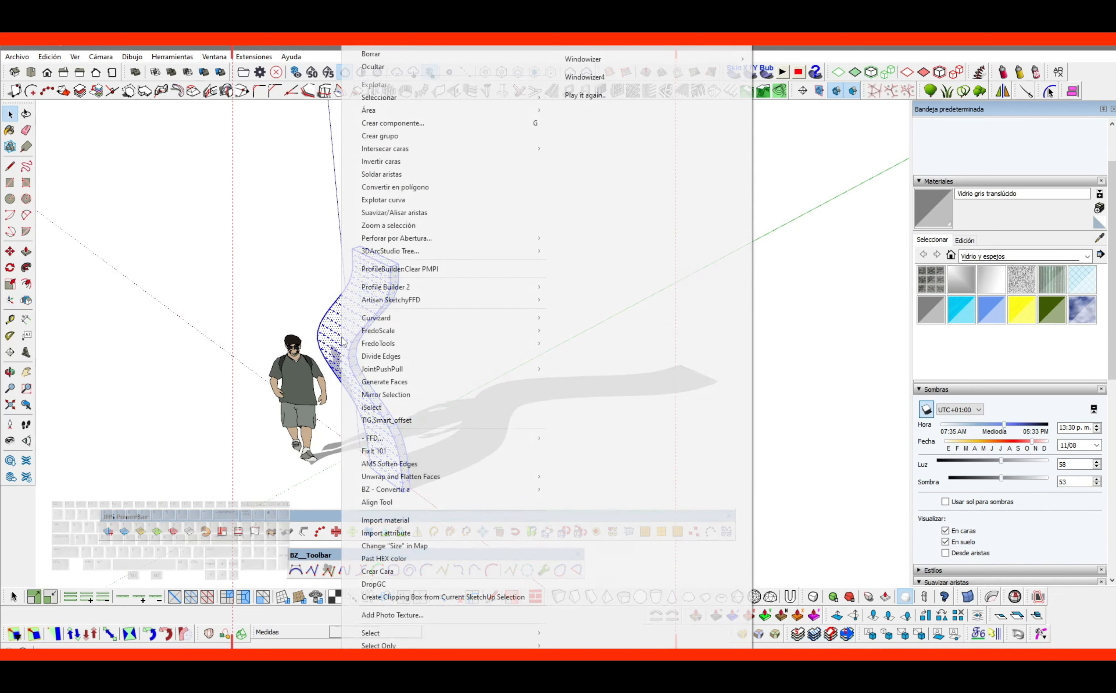
{"action": "left_click", "coordinate": [398, 120]}
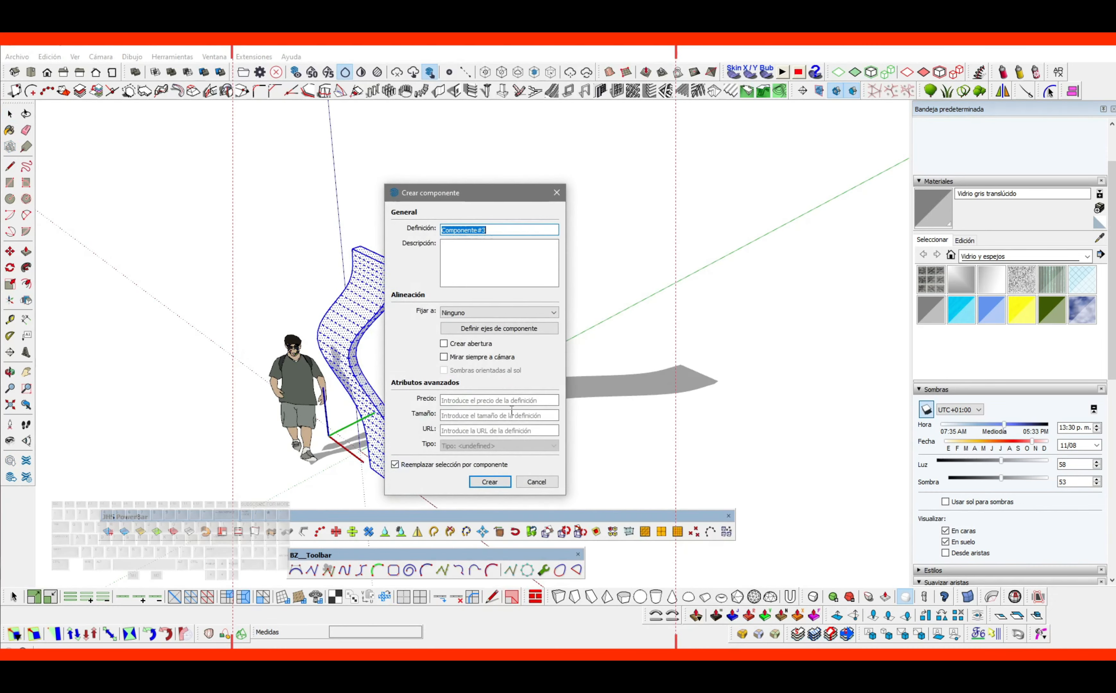
{"action": "left_click", "coordinate": [490, 481]}
Draw a short reference line from the panel's bottom outer edge outward along the red axis
{"action": "middle_click_drag", "start_coordinate": [493, 487], "coordinate": [474, 351]}
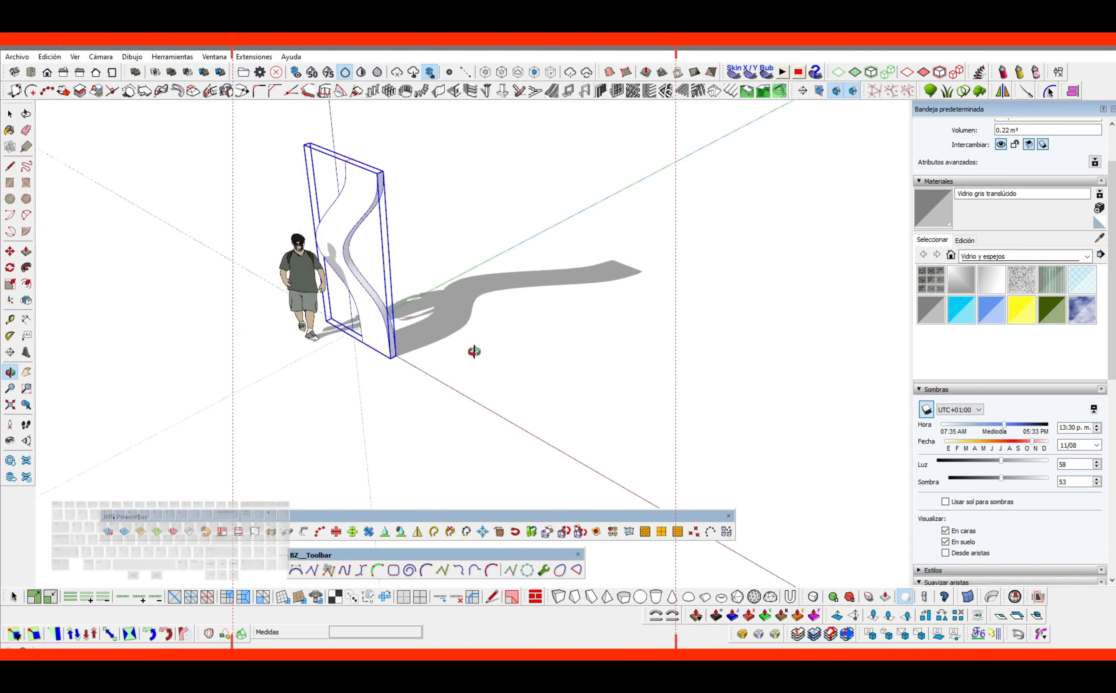
{"action": "scroll", "coordinate": [394, 359], "scroll_direction": "up", "scroll_amount": 5}
{"action": "key", "text": "l"}
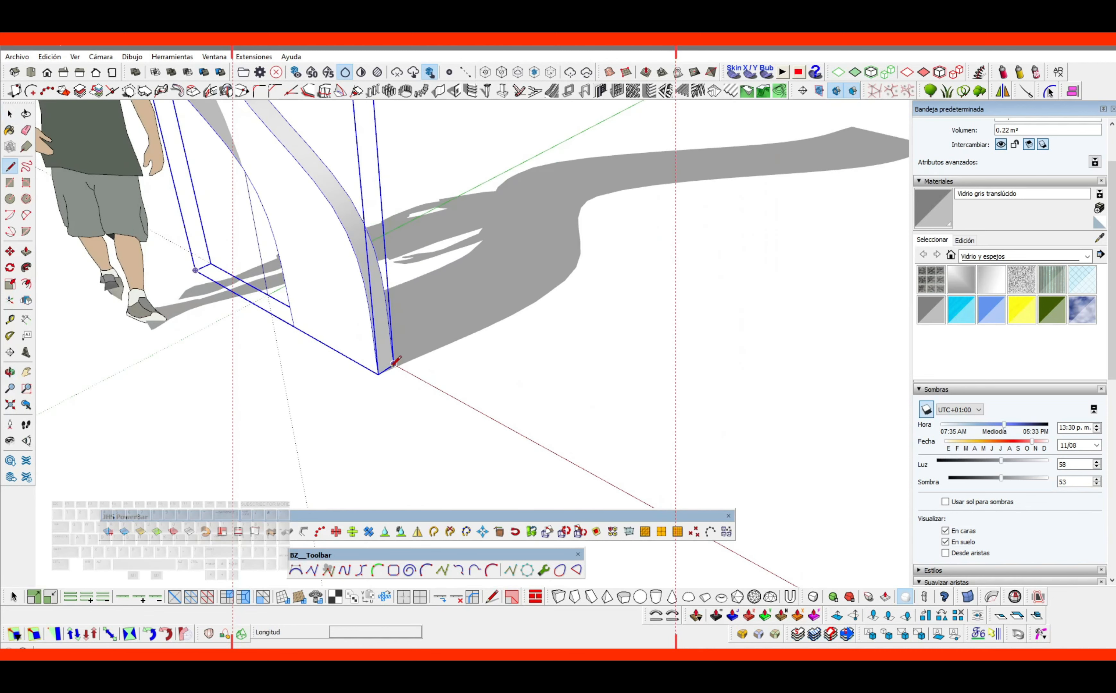
{"action": "scroll", "coordinate": [392, 362], "scroll_direction": "down", "scroll_amount": 5}
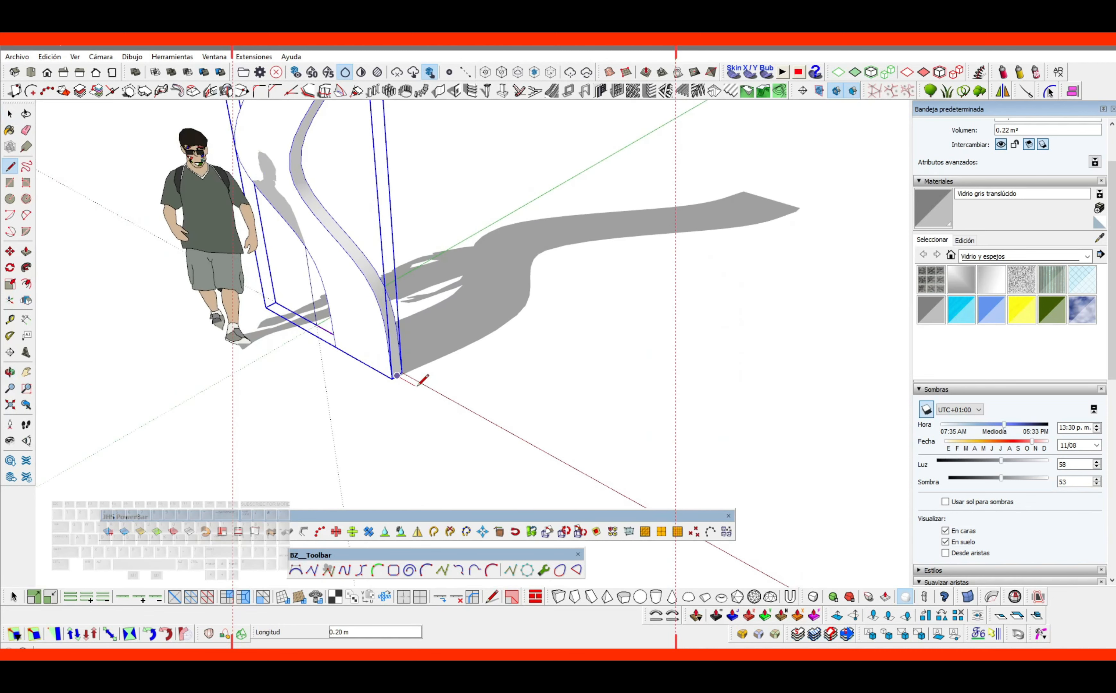
{"action": "left_click", "coordinate": [482, 425]}
{"action": "scroll", "coordinate": [481, 425], "scroll_direction": "down", "scroll_amount": 2}
{"action": "middle_click_drag", "start_coordinate": [481, 425], "coordinate": [432, 372], "text": "shift"}
{"action": "key", "text": "space"}
Rotate-copy the panel component 360° around the reference line's free end, dividing the turn into 30 copies
{"action": "left_click", "coordinate": [364, 321]}
{"action": "key", "text": "q"}
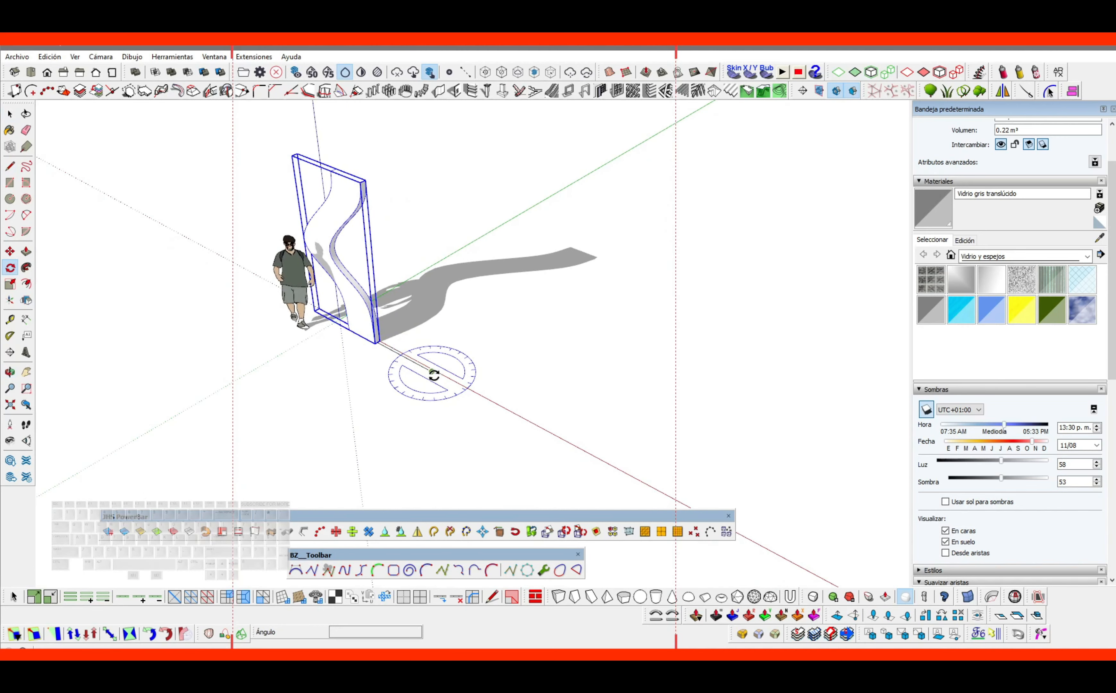
{"action": "left_click", "coordinate": [383, 344]}
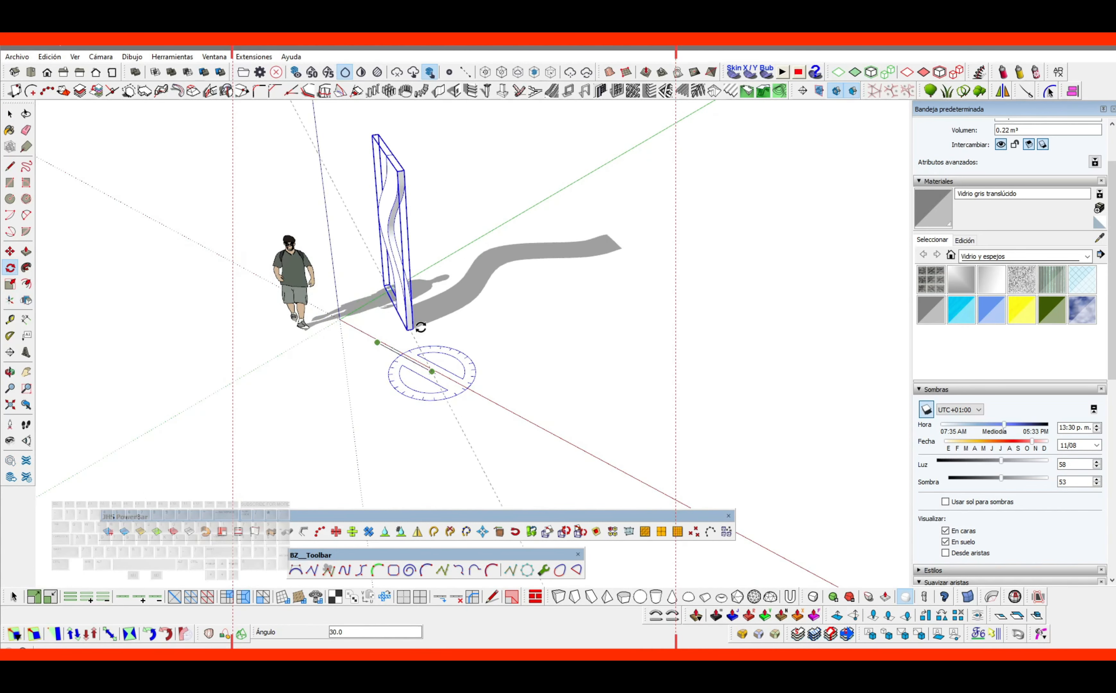
{"action": "key", "text": "ctrl"}
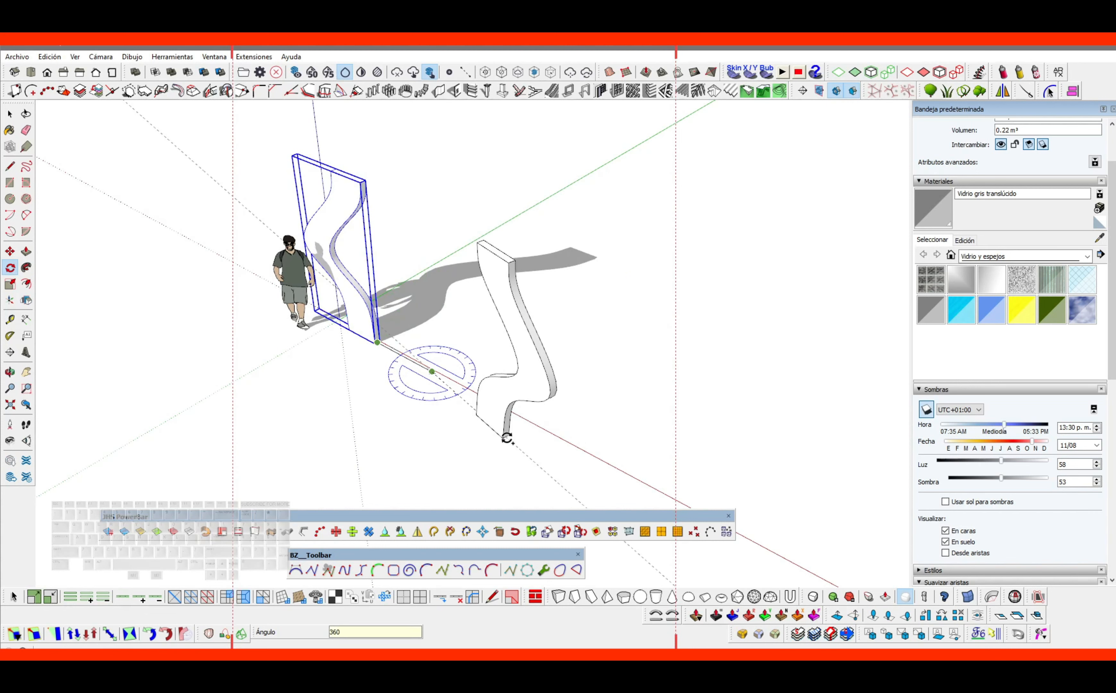
{"action": "key", "text": "Return"}
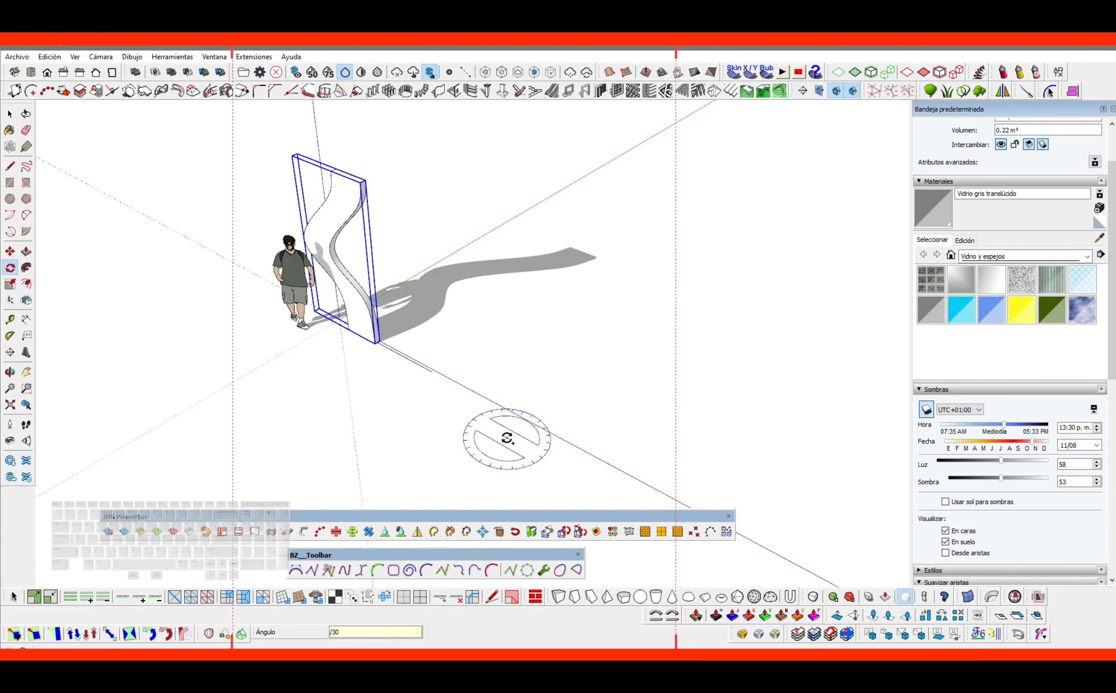
{"action": "key", "text": "Return"}
{"action": "key", "text": "space"}
{"action": "scroll", "coordinate": [476, 440], "scroll_direction": "down", "scroll_amount": 3}
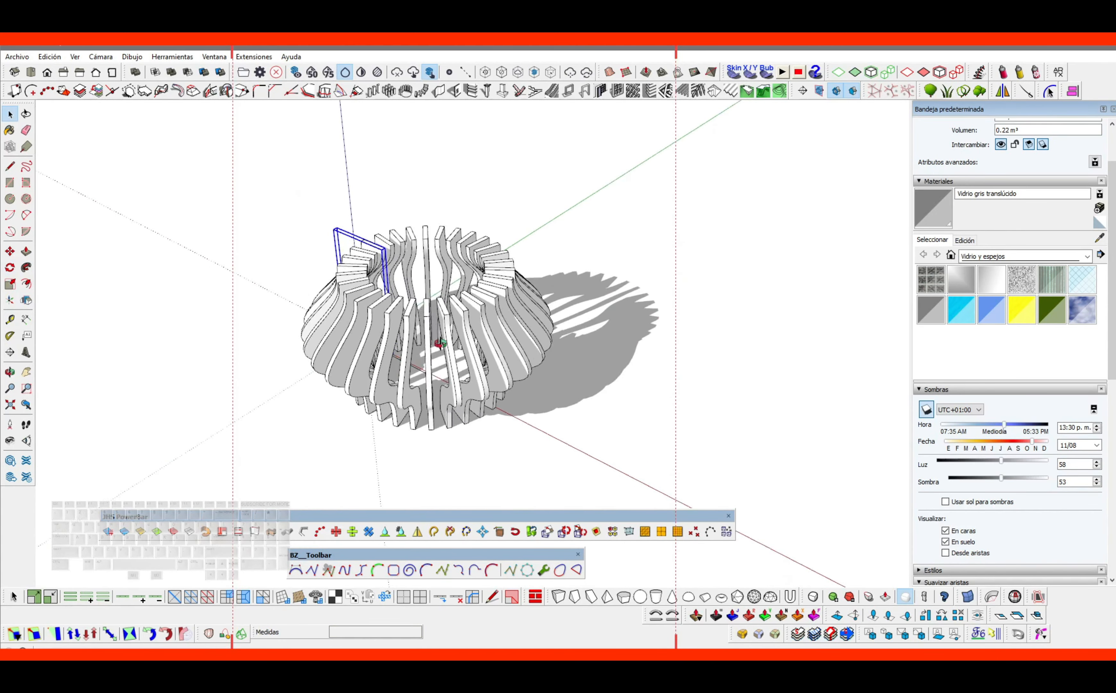
Move the complete ring of panels about 1.85 m along the red axis, away from the human figure
{"action": "left_click", "coordinate": [543, 227]}
{"action": "middle_click_drag", "start_coordinate": [439, 344], "coordinate": [510, 316]}
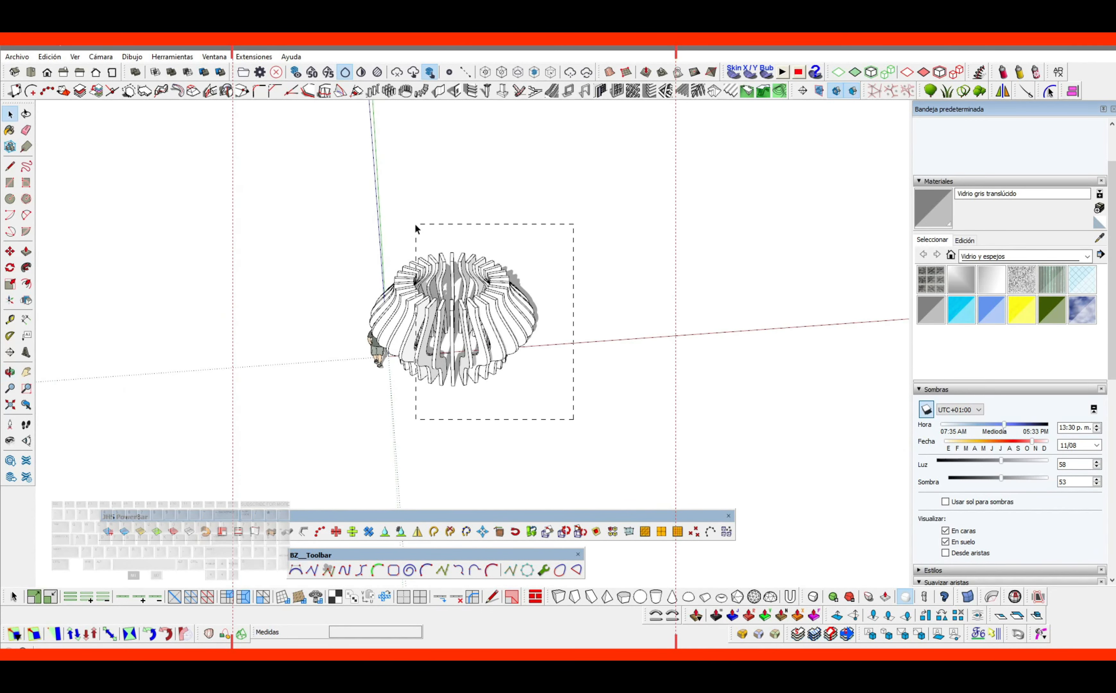
{"action": "left_click_drag", "start_coordinate": [416, 228], "coordinate": [416, 228]}
{"action": "left_click_drag", "start_coordinate": [426, 455], "coordinate": [469, 448]}
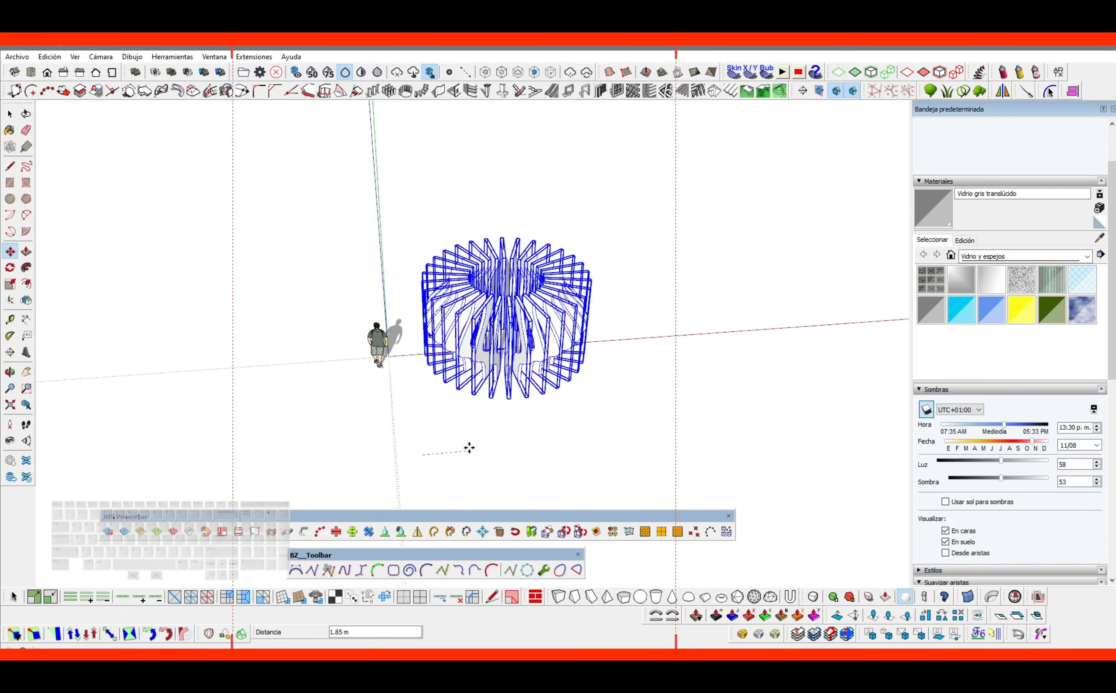
{"action": "scroll", "coordinate": [510, 311], "scroll_direction": "up", "scroll_amount": 6}
{"action": "middle_click_drag", "start_coordinate": [504, 307], "coordinate": [457, 174]}
{"action": "key", "text": "space"}
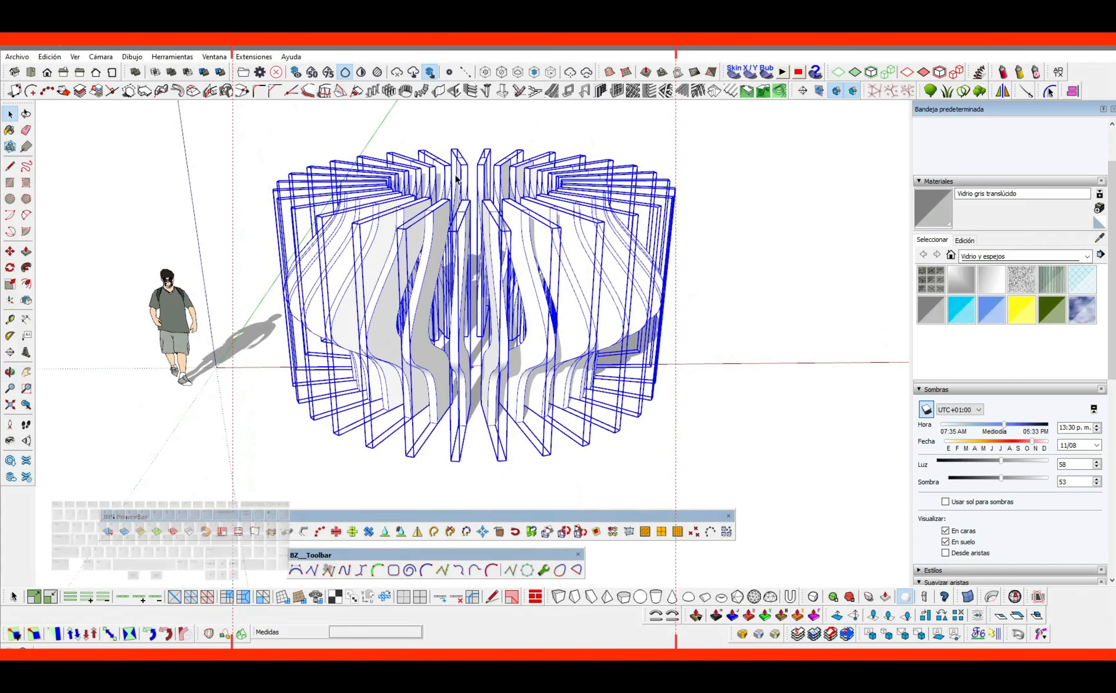
{"action": "left_click", "coordinate": [456, 145]}
Select all the panels of the ring and combine them into one group
{"action": "mouse_move", "coordinate": [481, 291]}
{"action": "middle_mouse_down"}
{"action": "mouse_move", "coordinate": [447, 236]}
{"action": "mouse_move", "coordinate": [344, 295]}
{"action": "mouse_move", "coordinate": [462, 281]}
{"action": "middle_mouse_up"}
{"action": "scroll", "coordinate": [483, 294], "scroll_direction": "up", "scroll_amount": 4}
{"action": "scroll", "coordinate": [461, 281], "scroll_direction": "down", "scroll_amount": 5}
{"action": "left_click_drag", "start_coordinate": [576, 211], "coordinate": [386, 308]}
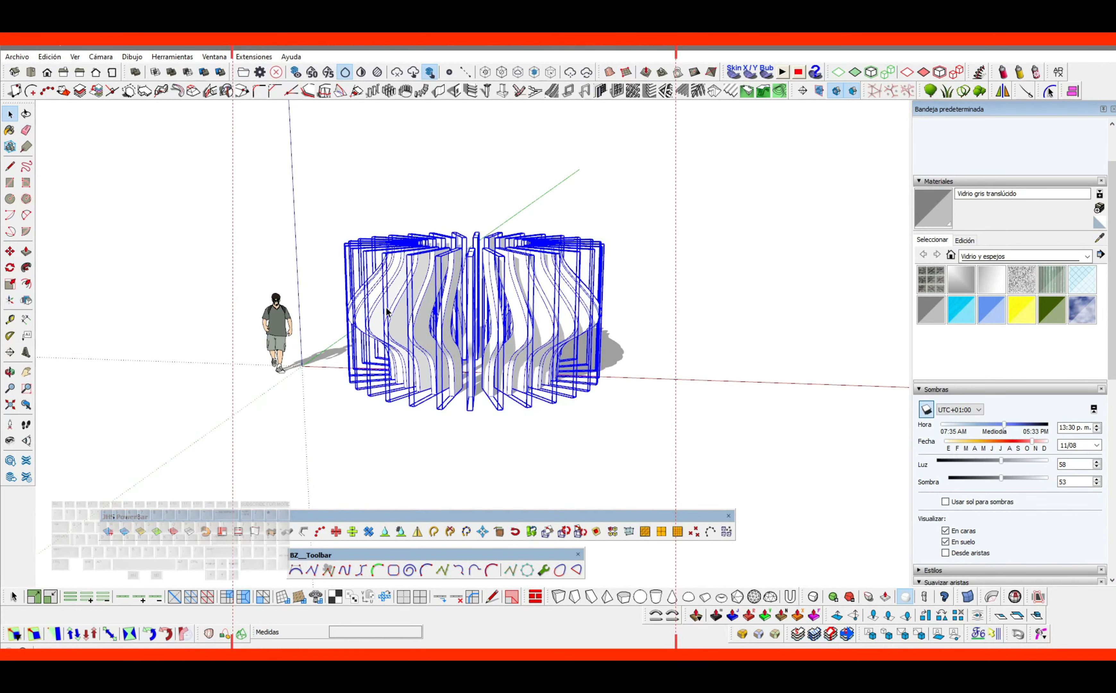
{"action": "right_click", "coordinate": [385, 307]}
{"action": "left_click", "coordinate": [424, 148]}
{"action": "middle_click_drag", "start_coordinate": [471, 294], "coordinate": [371, 276]}
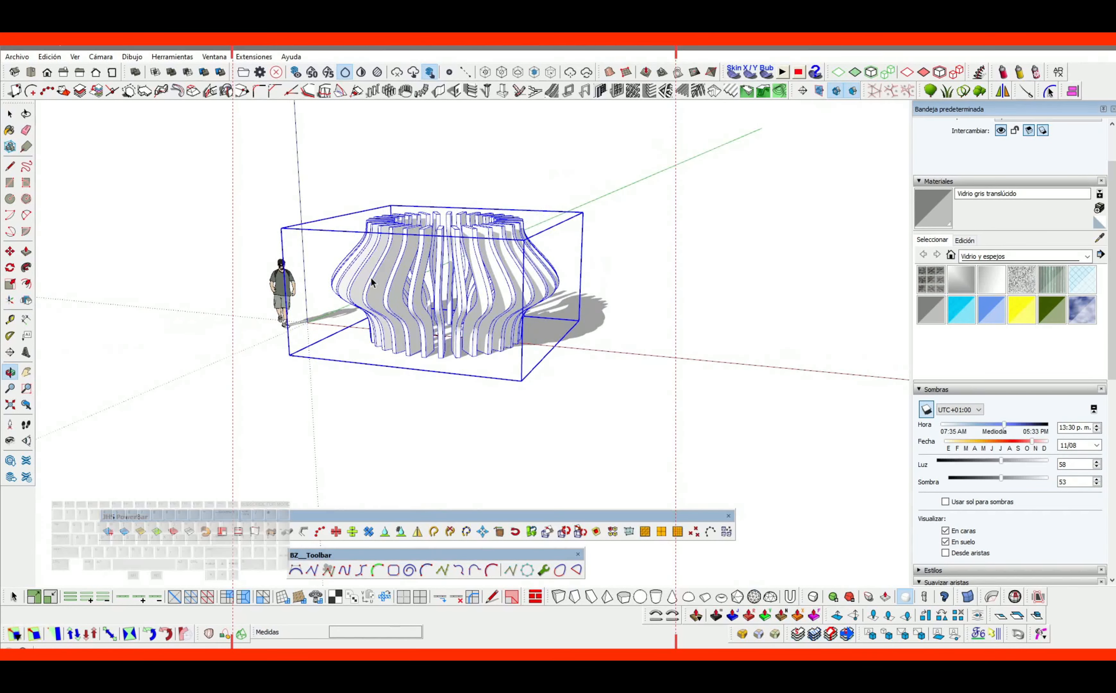
Explode all the panel components inside the group, keeping the ring itself as a single selected group
{"action": "scroll", "coordinate": [372, 277], "scroll_direction": "up", "scroll_amount": 3}
{"action": "left_click_drag", "start_coordinate": [537, 167], "coordinate": [337, 400]}
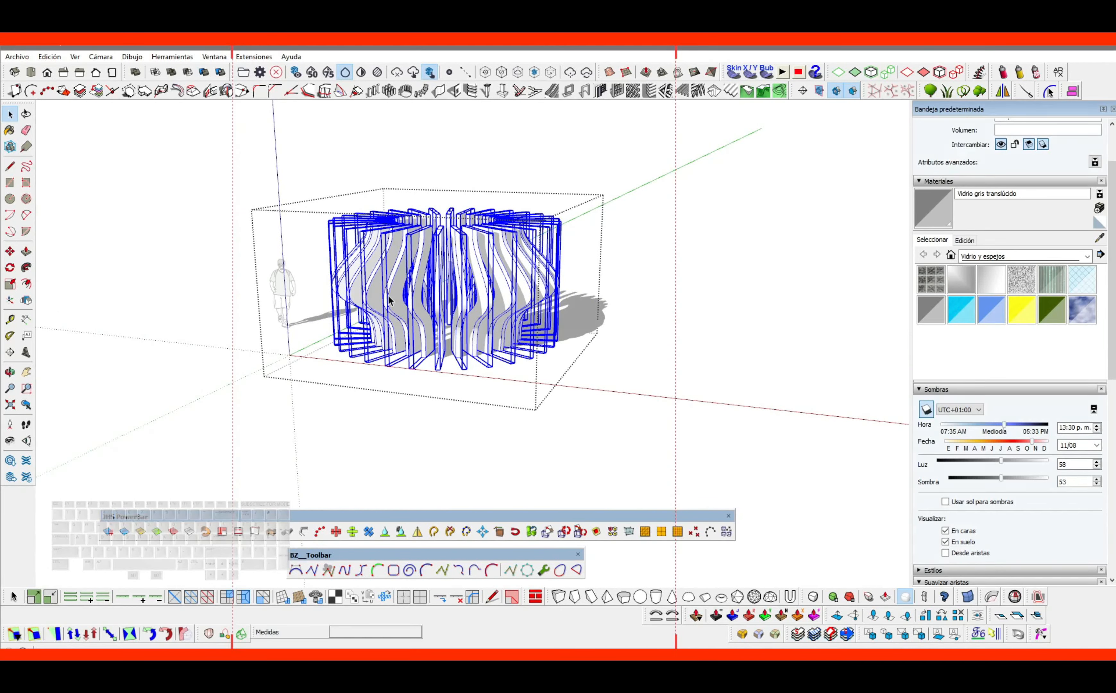
{"action": "scroll", "coordinate": [389, 295], "scroll_direction": "up", "scroll_amount": 4}
{"action": "scroll", "coordinate": [388, 296], "scroll_direction": "up", "scroll_amount": 1}
{"action": "middle_click_drag", "start_coordinate": [388, 296], "coordinate": [313, 319], "text": "shift"}
{"action": "right_click", "coordinate": [312, 319]}
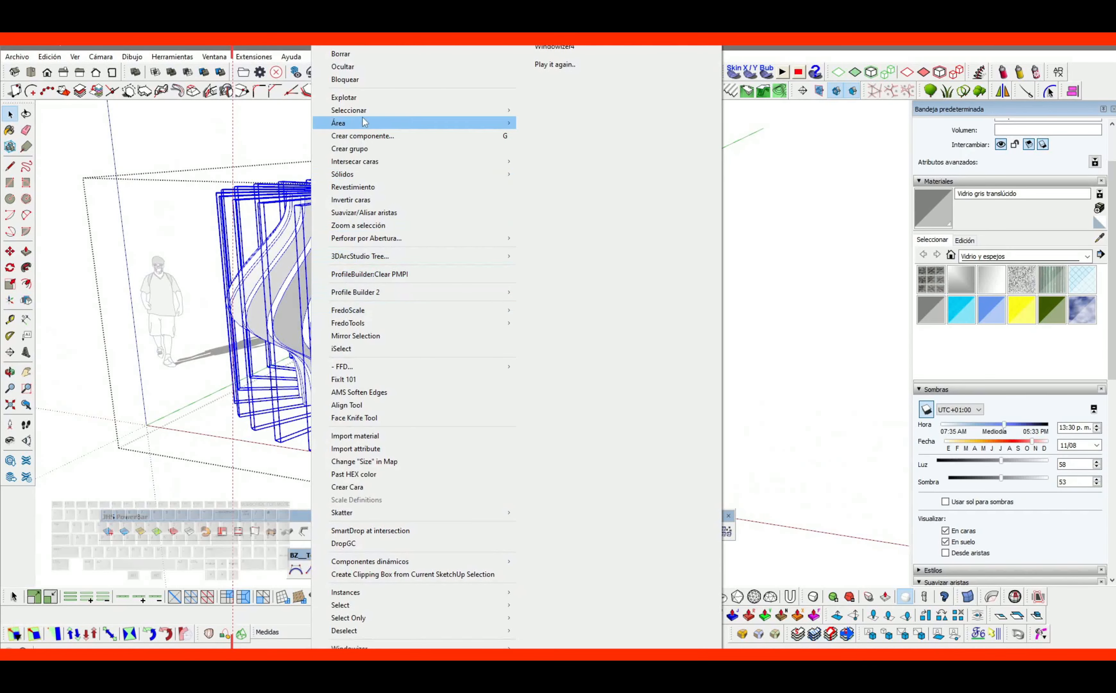
{"action": "left_click", "coordinate": [352, 98]}
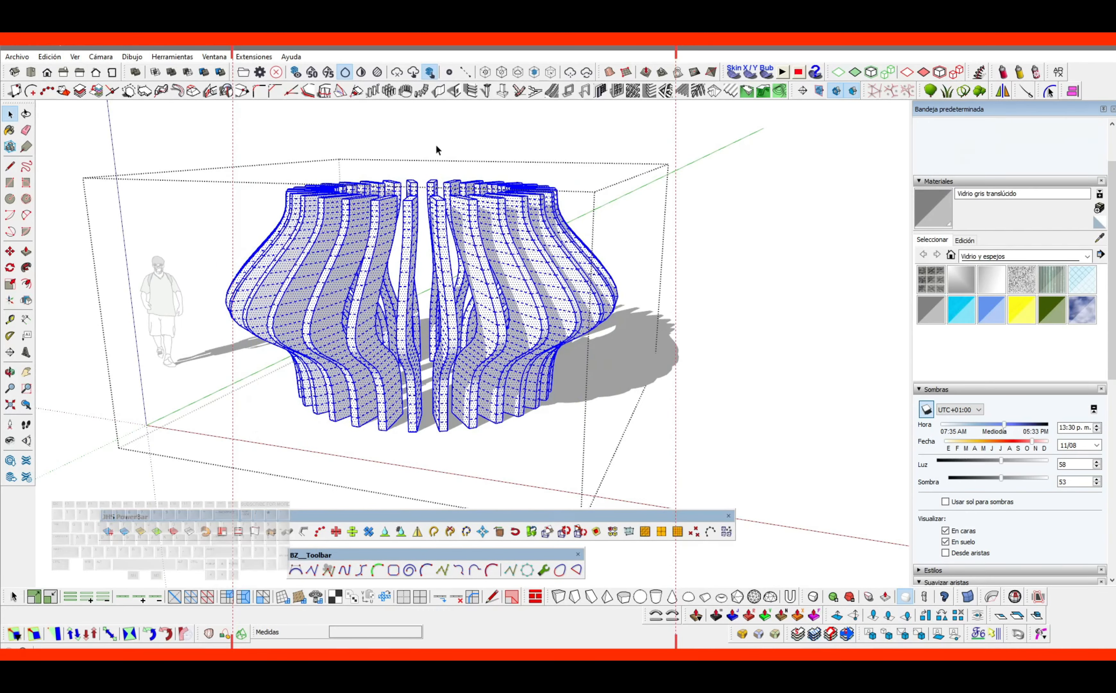
{"action": "left_click", "coordinate": [436, 146]}
{"action": "scroll", "coordinate": [435, 156], "scroll_direction": "down", "scroll_amount": 1}
{"action": "left_click", "coordinate": [409, 256]}
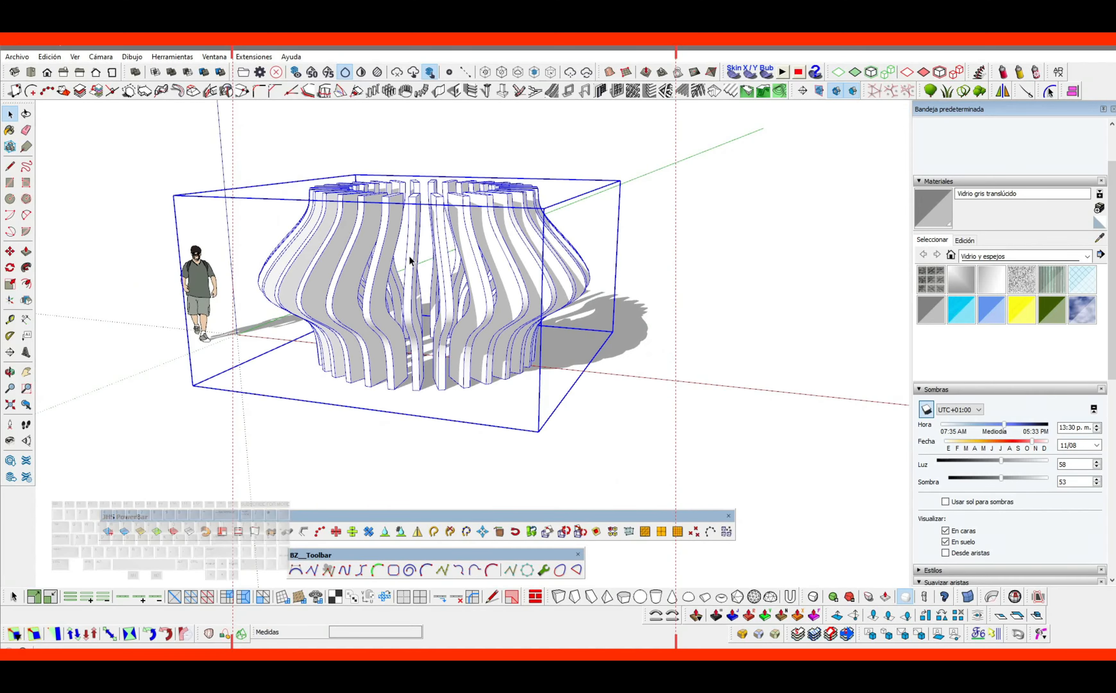
Undock the Sólidos toolbar so it floats over the model, and locate its Sustraer tool
{"action": "scroll", "coordinate": [409, 256], "scroll_direction": "down", "scroll_amount": 1}
{"action": "mouse_move", "coordinate": [409, 256]}
{"action": "middle_mouse_down"}
{"action": "mouse_move", "coordinate": [254, 302]}
{"action": "mouse_move", "coordinate": [405, 297]}
{"action": "mouse_move", "coordinate": [454, 368]}
{"action": "mouse_move", "coordinate": [513, 302]}
{"action": "mouse_move", "coordinate": [458, 364]}
{"action": "mouse_move", "coordinate": [415, 251]}
{"action": "middle_mouse_up"}
{"action": "scroll", "coordinate": [406, 297], "scroll_direction": "down", "scroll_amount": 1}
{"action": "scroll", "coordinate": [415, 250], "scroll_direction": "up", "scroll_amount": 4}
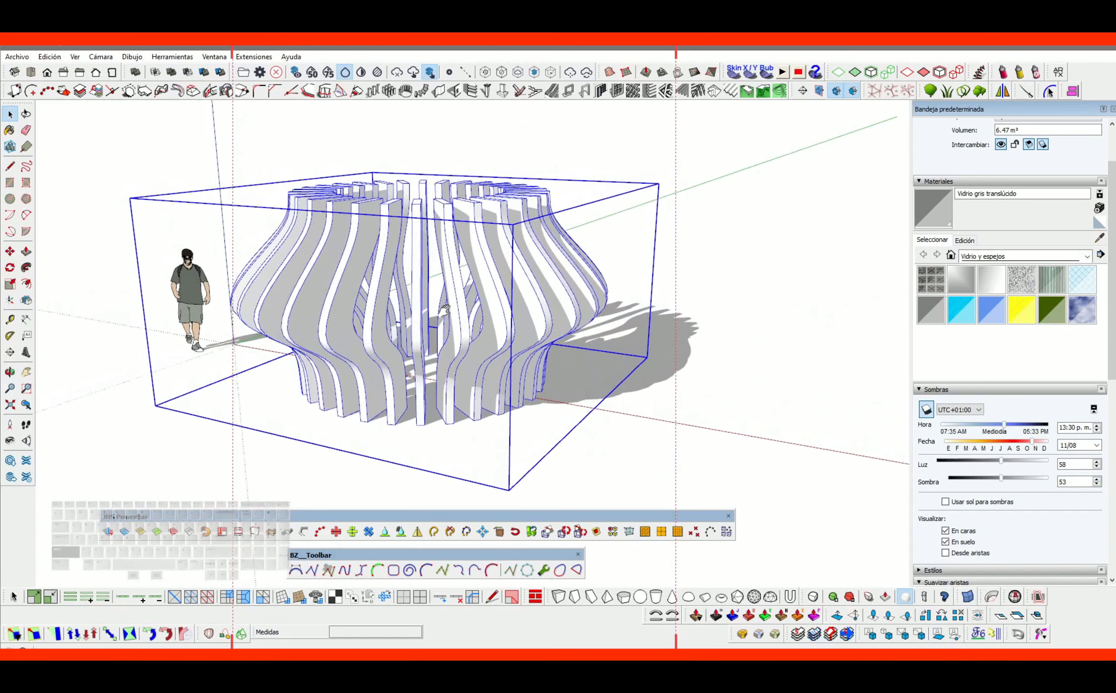
{"action": "key", "text": "space"}
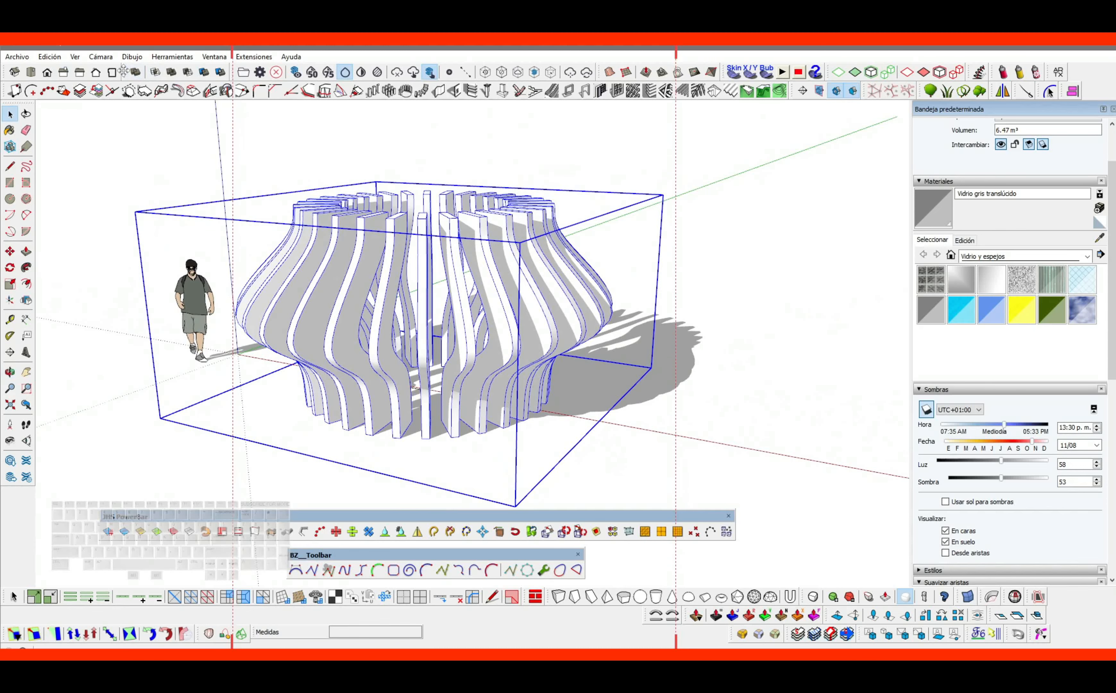
{"action": "left_click_drag", "start_coordinate": [123, 71], "coordinate": [267, 114]}
{"action": "left_click", "coordinate": [424, 149]}
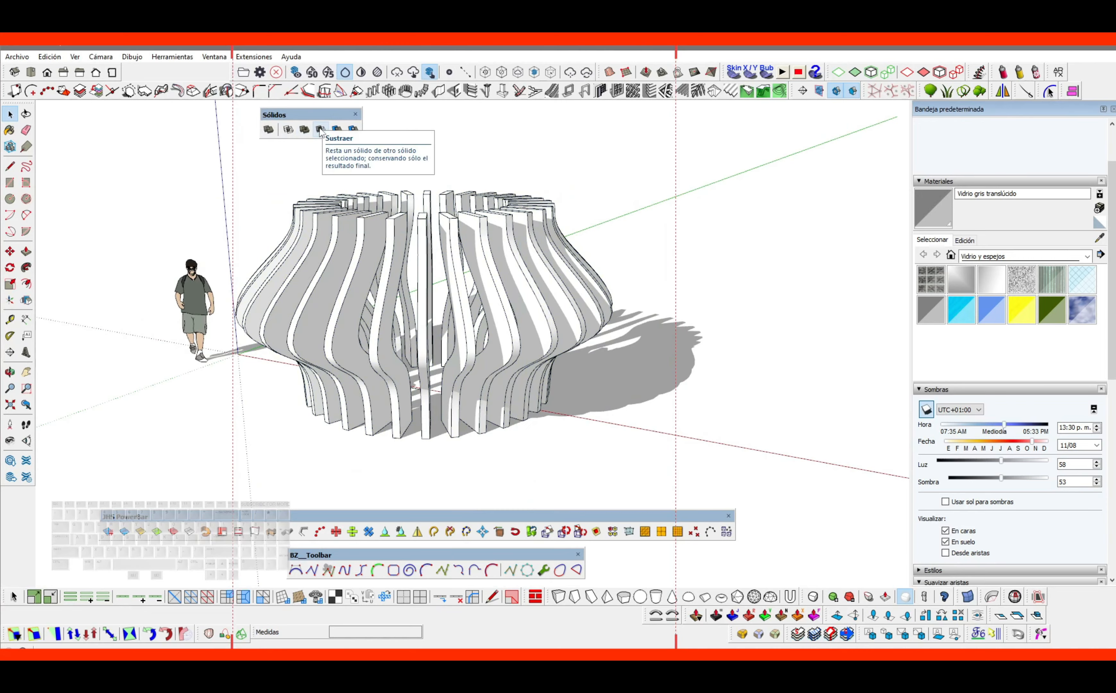
{"action": "left_click", "coordinate": [321, 130]}
In the front view, draw a circle of about 0.27 m radius beside the ring, on its outer side
{"action": "middle_click_drag", "start_coordinate": [606, 229], "coordinate": [498, 299]}
{"action": "key", "text": "F2"}
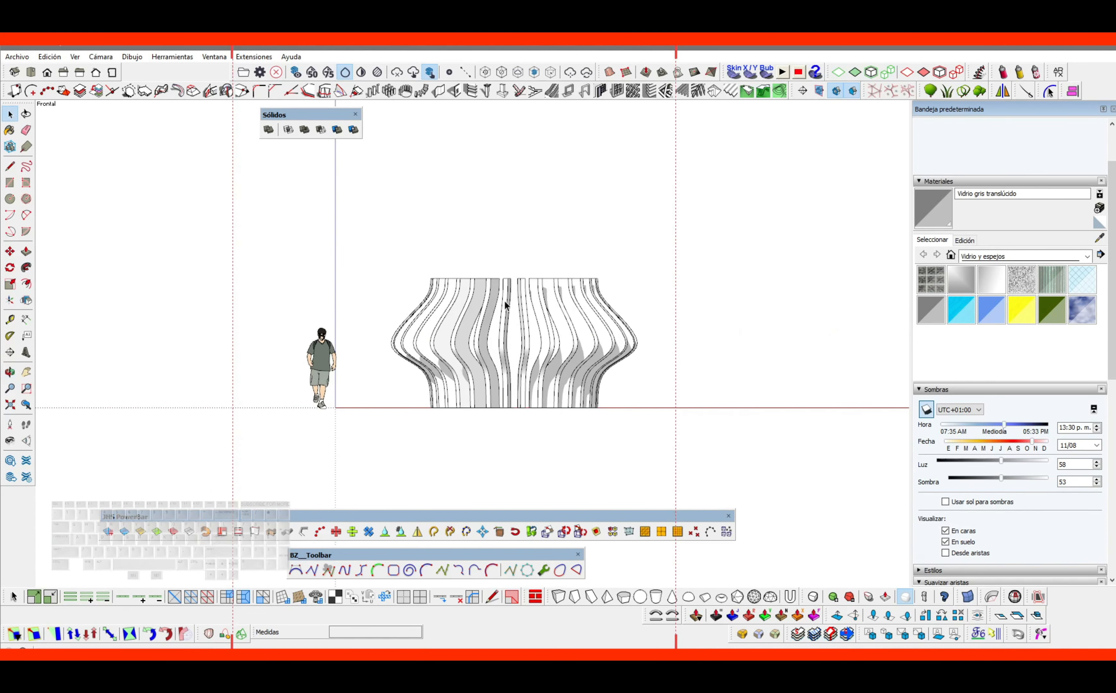
{"action": "scroll", "coordinate": [503, 302], "scroll_direction": "up", "scroll_amount": 4}
{"action": "scroll", "coordinate": [495, 329], "scroll_direction": "up", "scroll_amount": 2}
{"action": "middle_click_drag", "start_coordinate": [495, 329], "coordinate": [426, 318], "text": "shift"}
{"action": "key", "text": "c"}
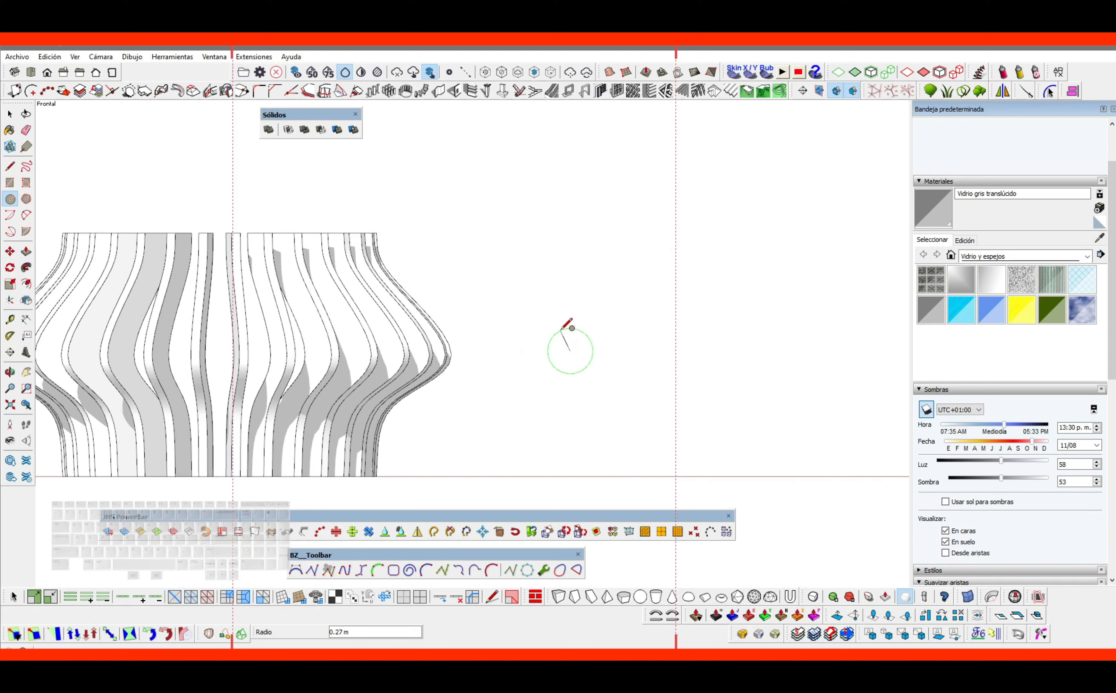
{"action": "left_click", "coordinate": [561, 329]}
{"action": "middle_click_drag", "start_coordinate": [574, 349], "coordinate": [508, 381]}
{"action": "key", "text": "space"}
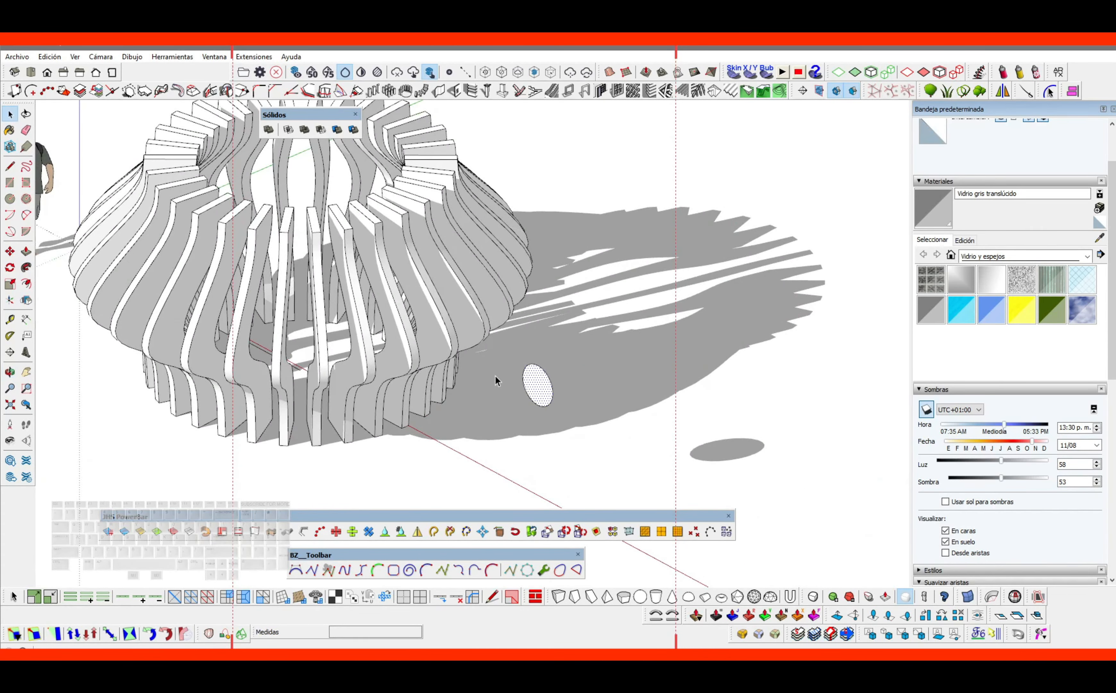
Extrude the circle along the green axis, then extend its front face forward to form a long cylinder
{"action": "key", "text": "p"}
{"action": "left_click", "coordinate": [536, 379]}
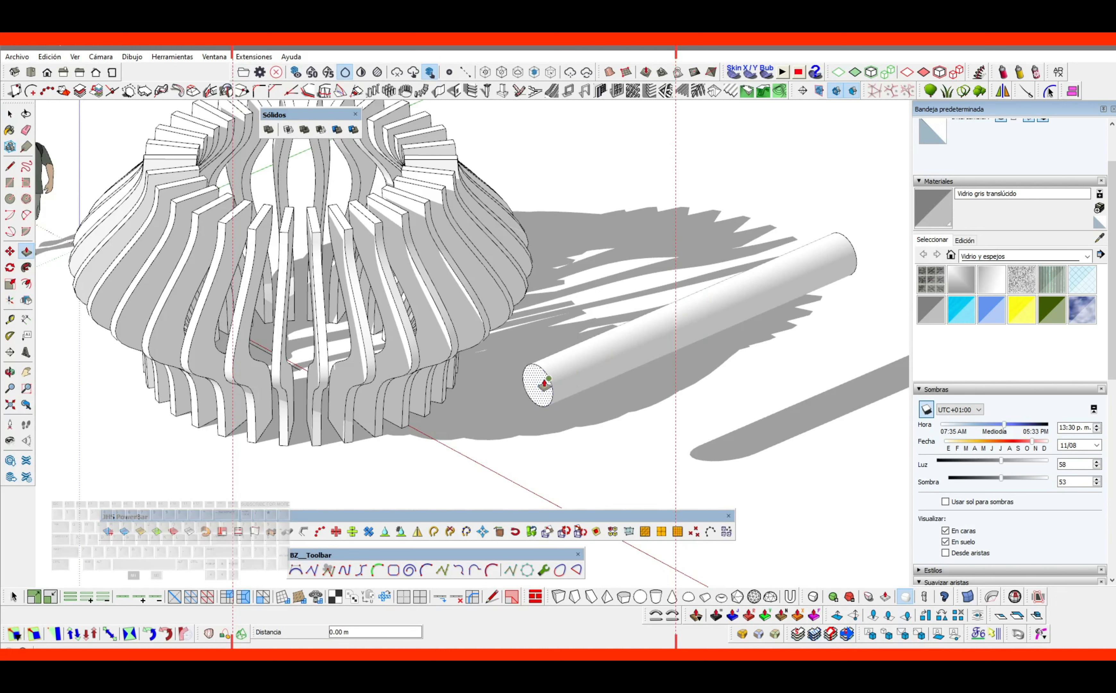
{"action": "left_click", "coordinate": [544, 382]}
{"action": "left_click", "coordinate": [119, 561]}
{"action": "key", "text": "space"}
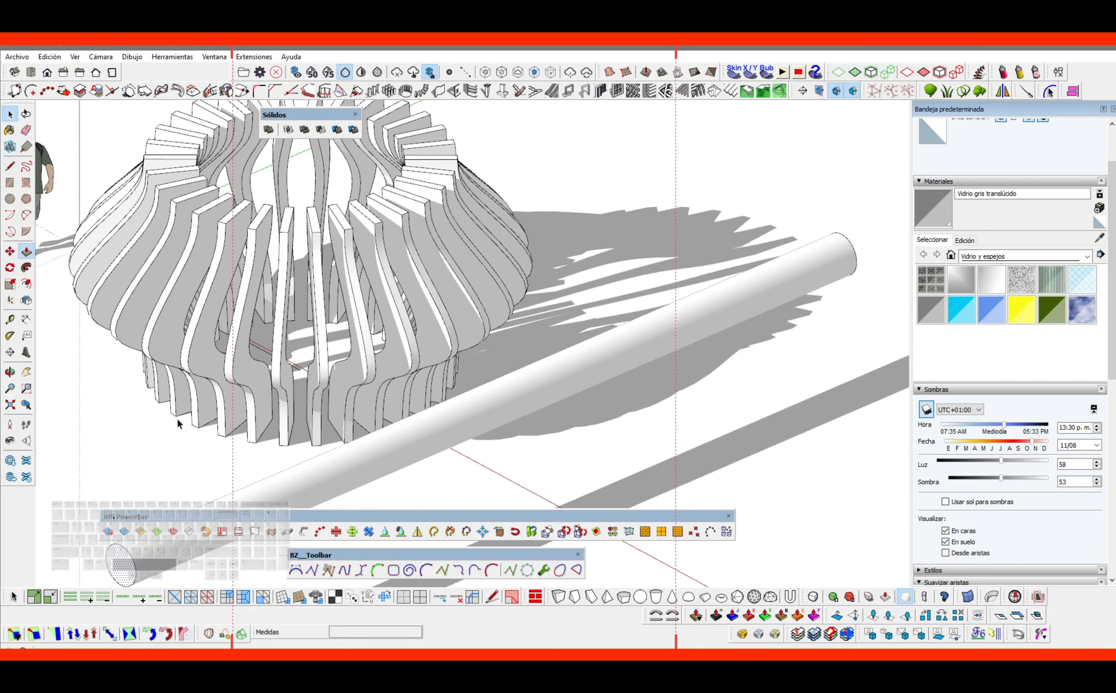
Select the entire cylinder beside the ring and make it a group
{"action": "scroll", "coordinate": [347, 406], "scroll_direction": "down", "scroll_amount": 5}
{"action": "middle_click_drag", "start_coordinate": [455, 378], "coordinate": [577, 250]}
{"action": "middle_click_drag", "start_coordinate": [577, 249], "coordinate": [569, 316]}
{"action": "left_click", "coordinate": [480, 308]}
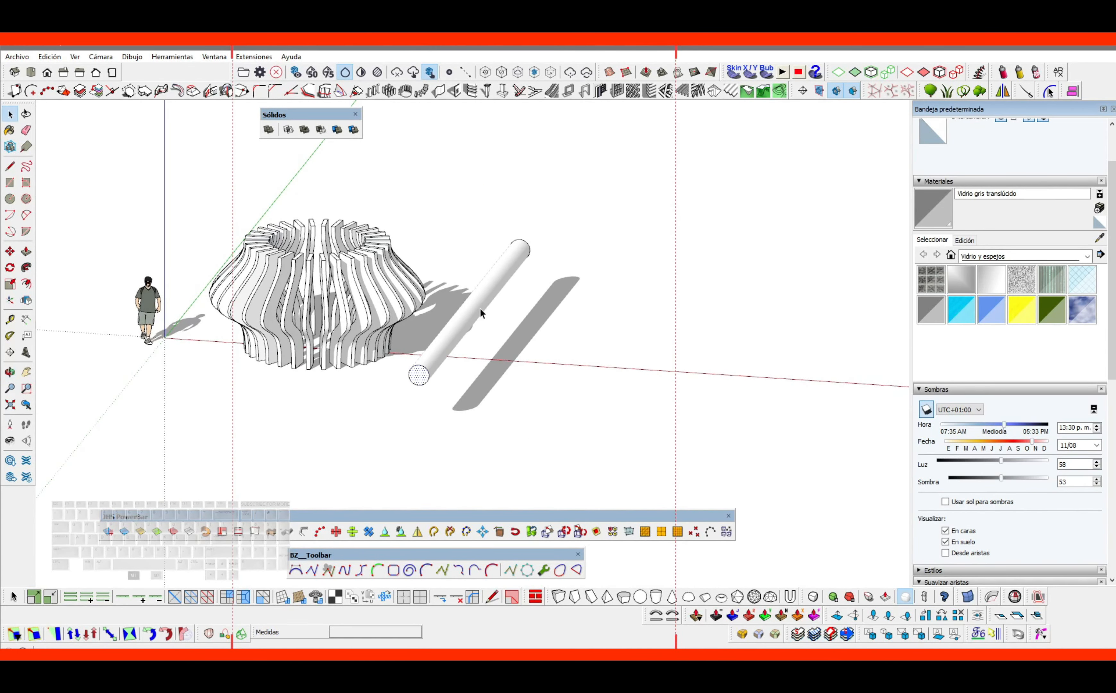
{"action": "scroll", "coordinate": [476, 311], "scroll_direction": "up", "scroll_amount": 3}
{"action": "right_click", "coordinate": [473, 314]}
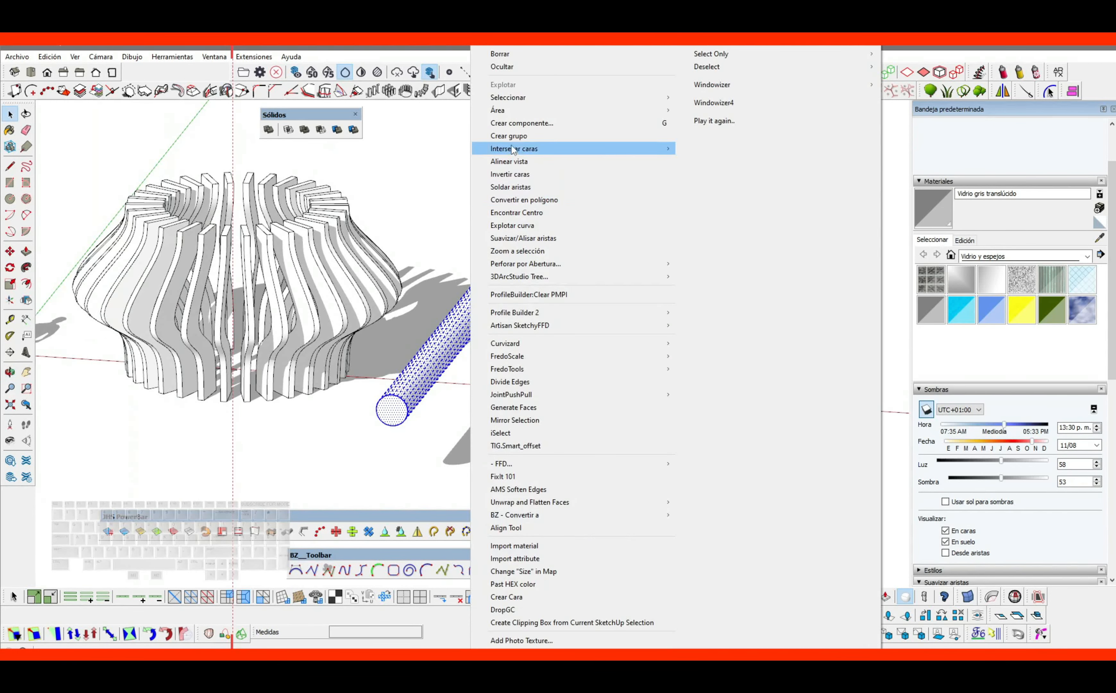
{"action": "left_click", "coordinate": [508, 135]}
In the front view, place two copies of the cylinder in a row along the red axis, the last offset about 1.01 m
{"action": "middle_click_drag", "start_coordinate": [522, 227], "coordinate": [452, 259]}
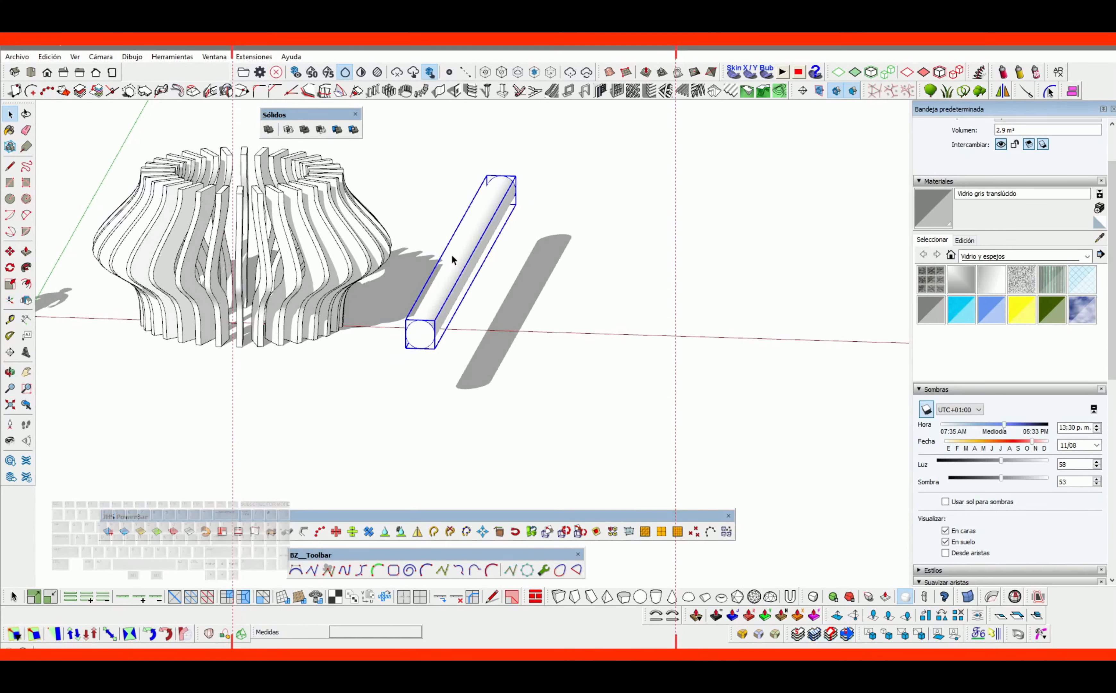
{"action": "key", "text": "F4"}
{"action": "key", "text": "v"}
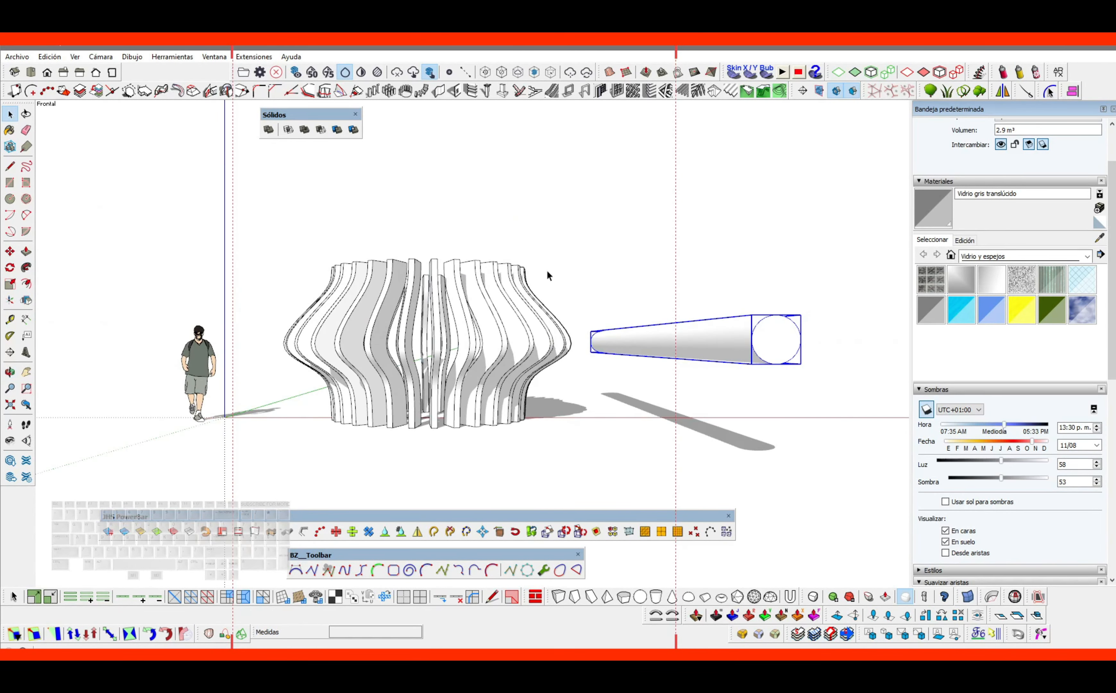
{"action": "key", "text": "v"}
{"action": "middle_click_drag", "start_coordinate": [567, 334], "coordinate": [400, 329], "text": "shift"}
{"action": "scroll", "coordinate": [476, 330], "scroll_direction": "up", "scroll_amount": 2}
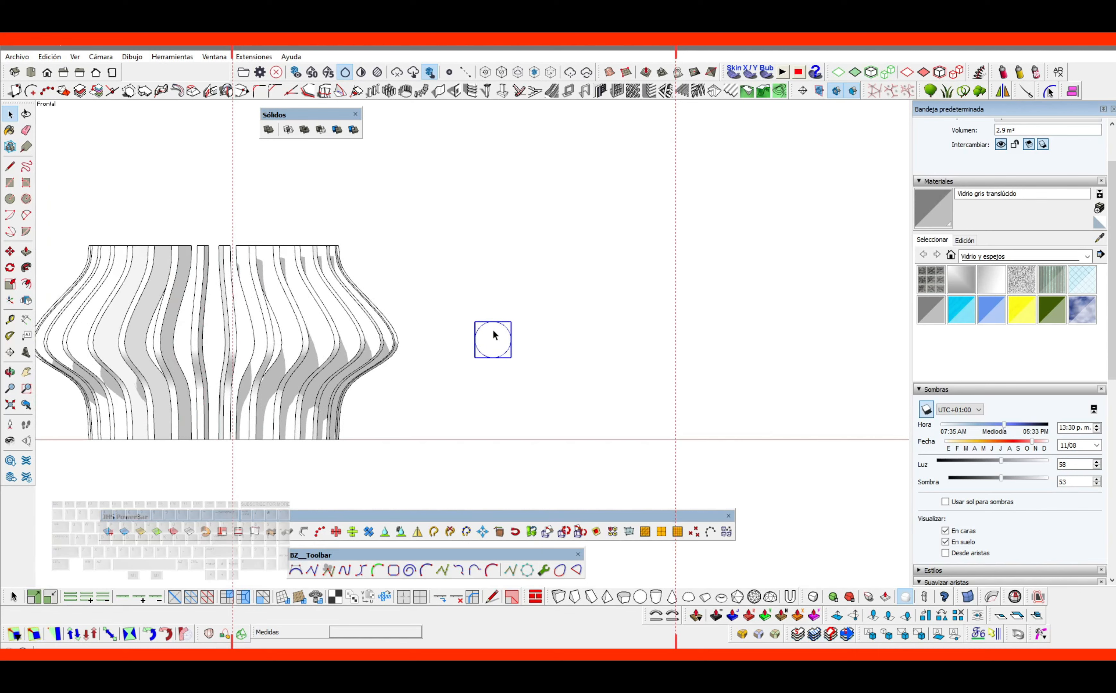
{"action": "left_click", "coordinate": [479, 386]}
{"action": "key", "text": "ctrl"}
{"action": "left_click", "coordinate": [546, 378]}
{"action": "left_click", "coordinate": [546, 378]}
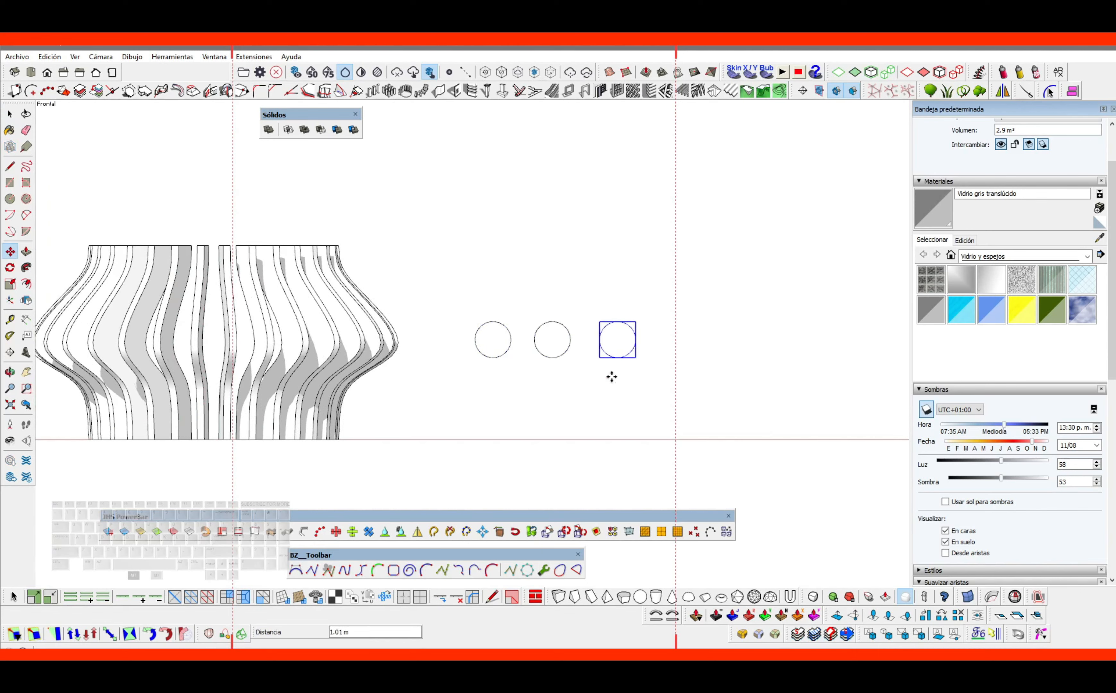
{"action": "key", "text": "space"}
{"action": "scroll", "coordinate": [576, 353], "scroll_direction": "down", "scroll_amount": 1}
{"action": "middle_click_drag", "start_coordinate": [577, 353], "coordinate": [468, 388]}
{"action": "middle_click_drag", "start_coordinate": [531, 349], "coordinate": [535, 362]}
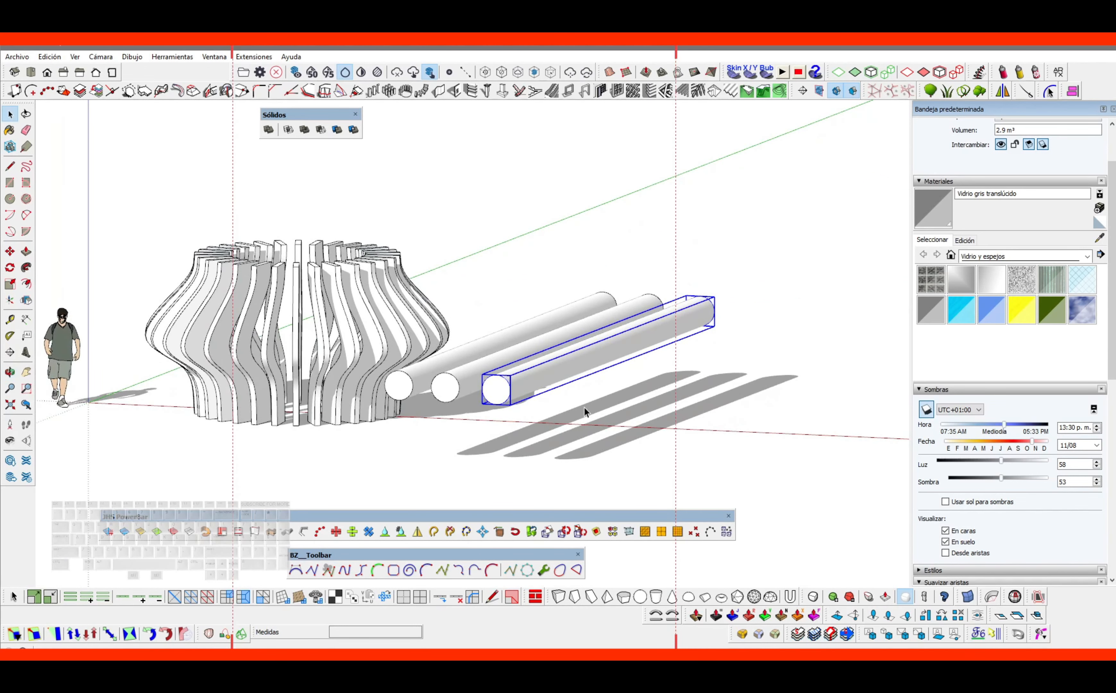
Select the three cylinders and rotate a copy of them about 8° around the red axis, tilting it above the originals
{"action": "left_click_drag", "start_coordinate": [583, 408], "coordinate": [520, 314]}
{"action": "scroll", "coordinate": [520, 313], "scroll_direction": "down", "scroll_amount": 1}
{"action": "middle_click_drag", "start_coordinate": [520, 314], "coordinate": [457, 319], "text": "shift"}
{"action": "key", "text": "q"}
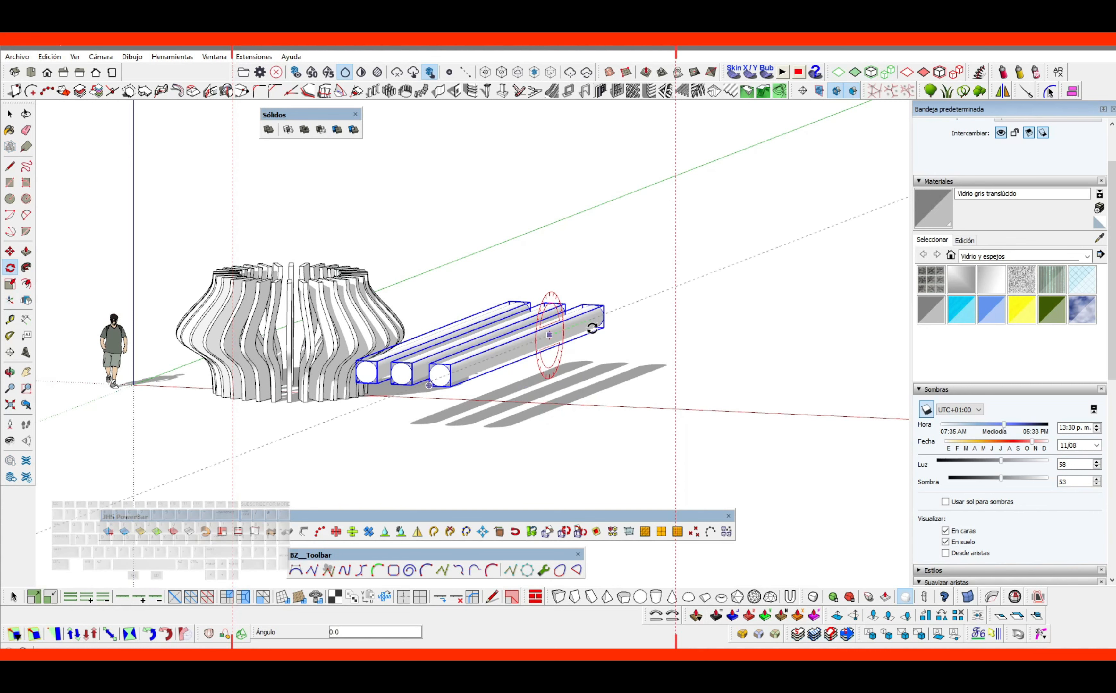
{"action": "key", "text": "ctrl"}
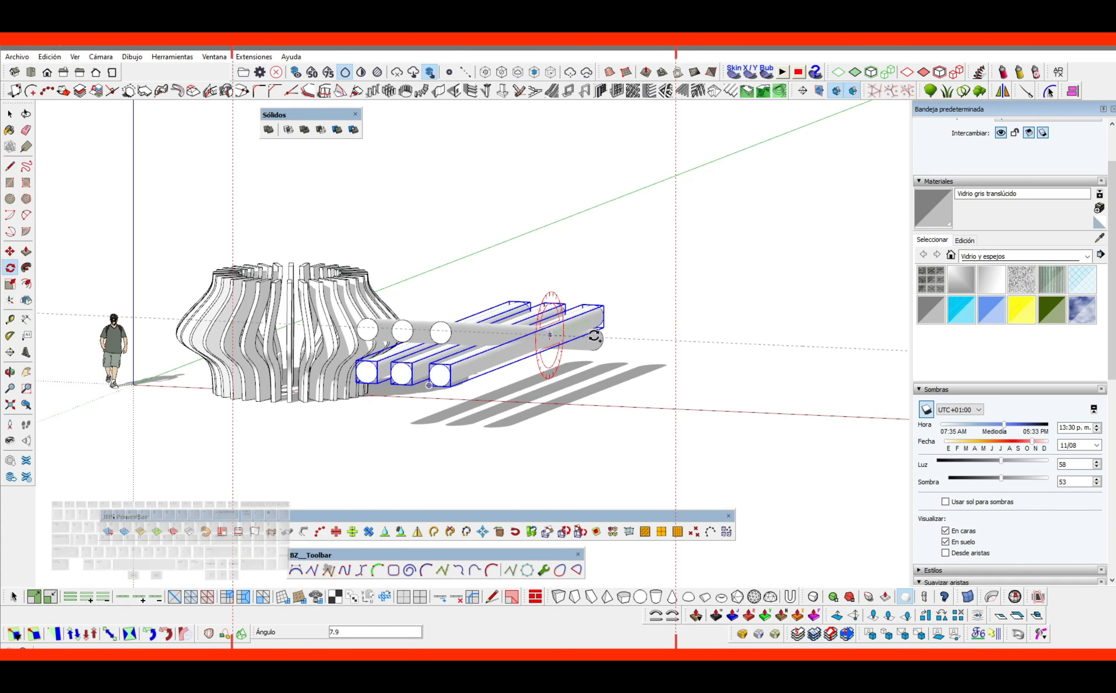
{"action": "left_click", "coordinate": [596, 335]}
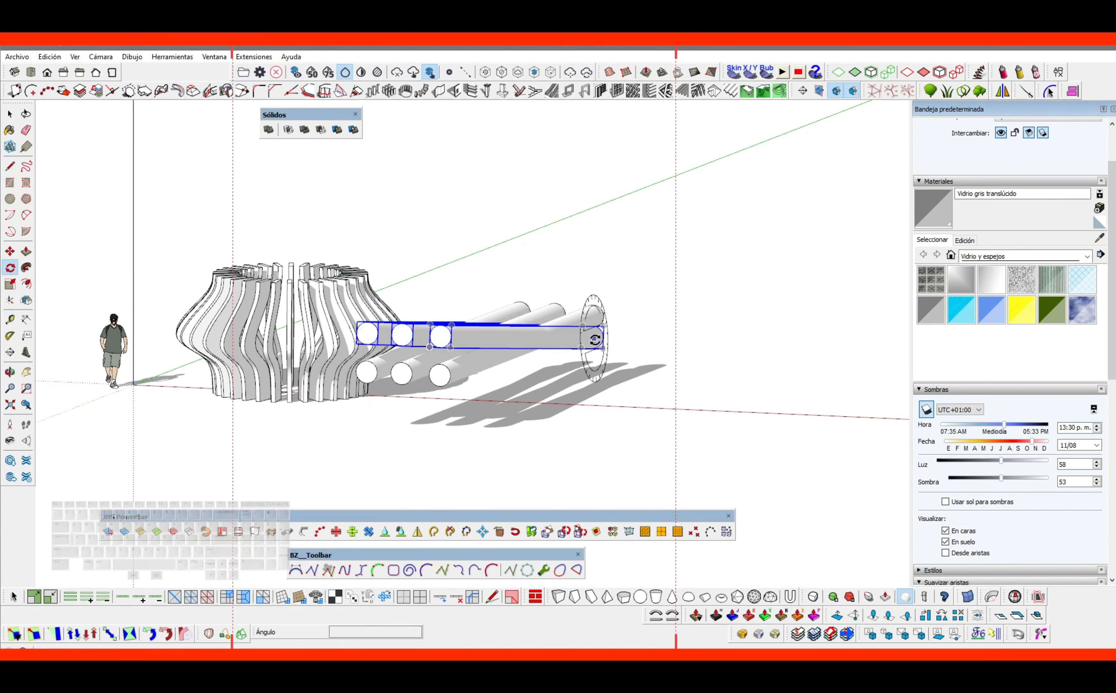
Select all six cylinders and rotate them with a copy by 90° around the vertical axis
{"action": "middle_click_drag", "start_coordinate": [503, 323], "coordinate": [487, 341]}
{"action": "left_click_drag", "start_coordinate": [585, 258], "coordinate": [503, 392]}
{"action": "scroll", "coordinate": [531, 343], "scroll_direction": "down", "scroll_amount": 2}
{"action": "middle_click_drag", "start_coordinate": [532, 342], "coordinate": [475, 339], "text": "shift"}
{"action": "key", "text": "q"}
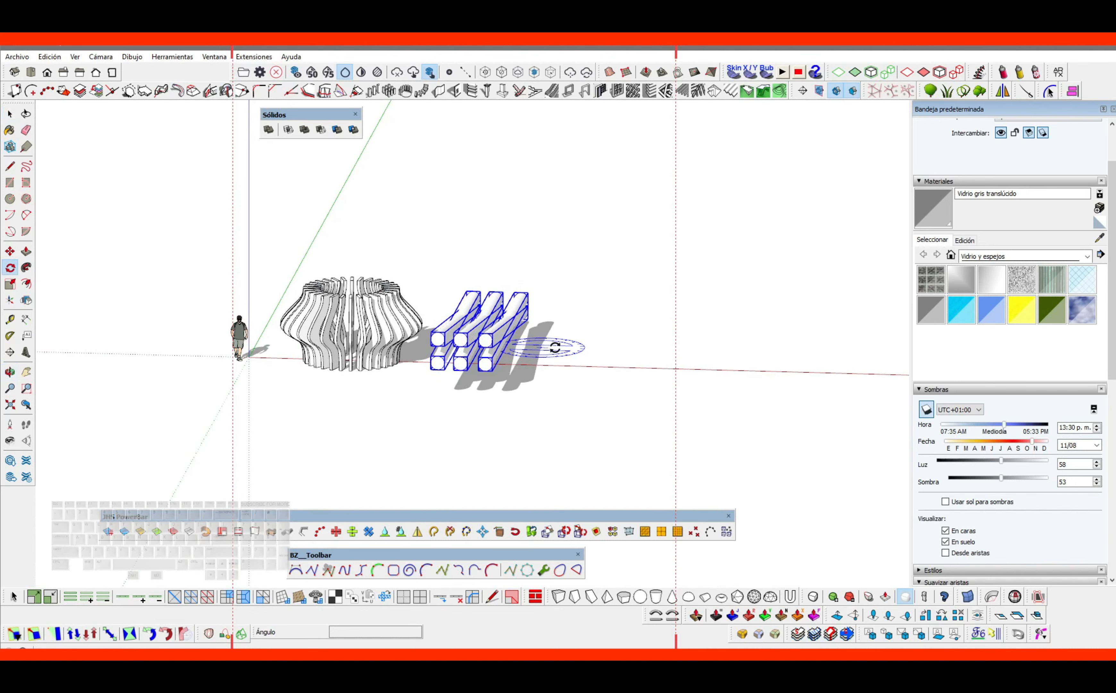
{"action": "left_click", "coordinate": [564, 347]}
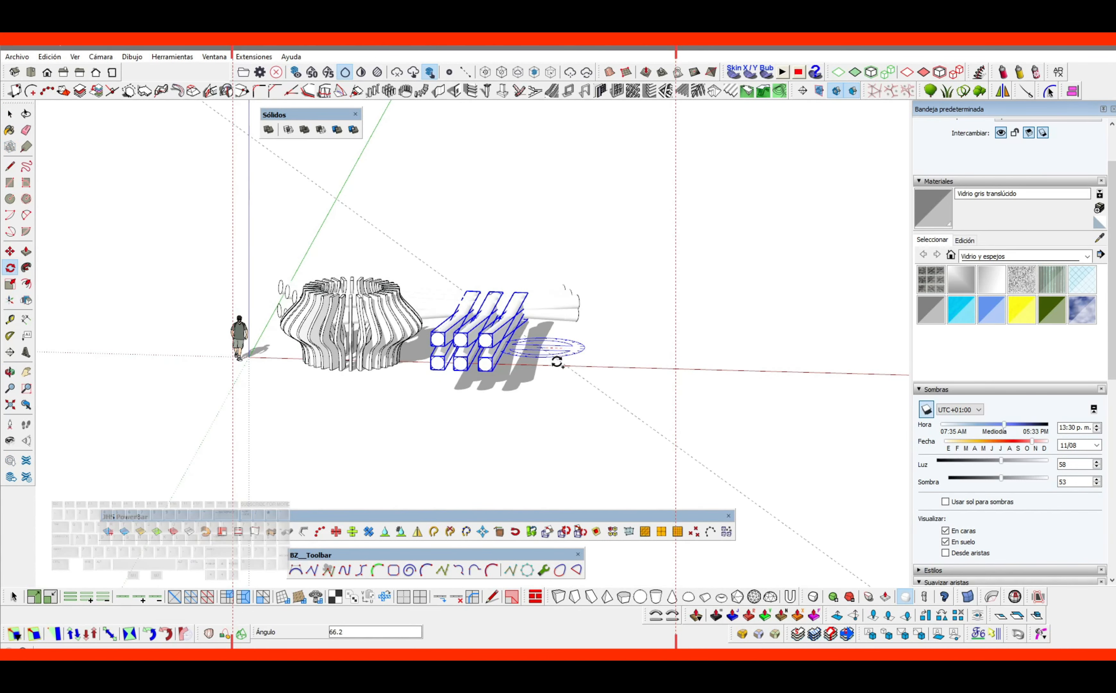
{"action": "left_click", "coordinate": [530, 381]}
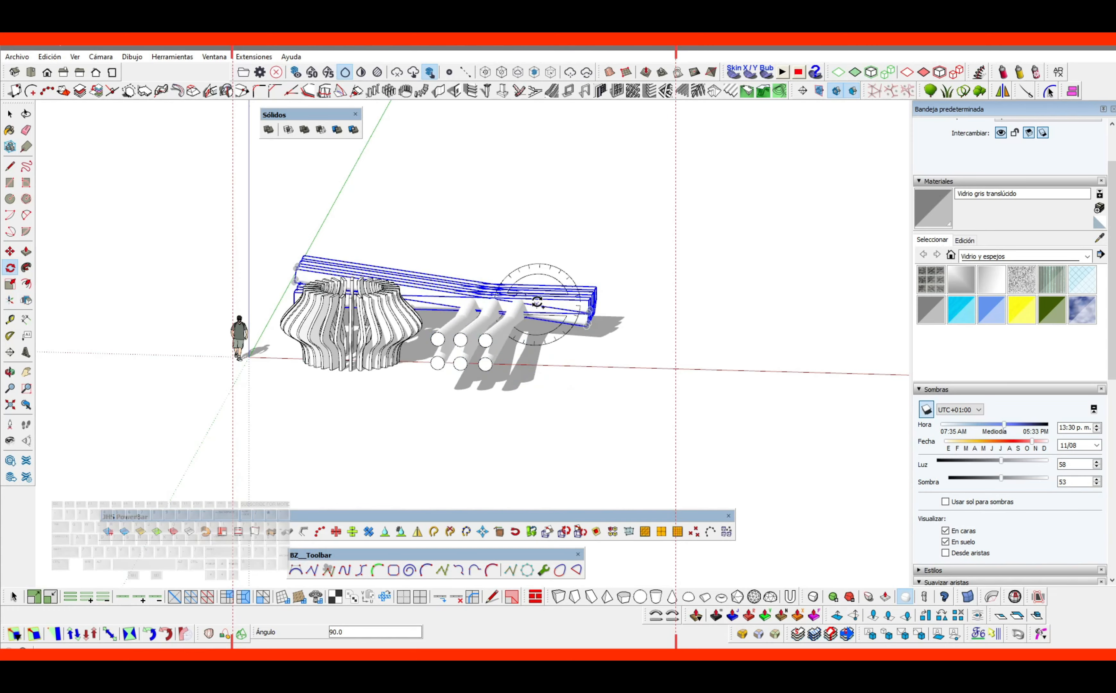
Move the rotated set about 5.9 m along the green axis and about 4.1 m along the red axis, crossing the ring
{"action": "middle_click_drag", "start_coordinate": [538, 285], "coordinate": [414, 352]}
{"action": "key", "text": "m"}
{"action": "left_click", "coordinate": [526, 380]}
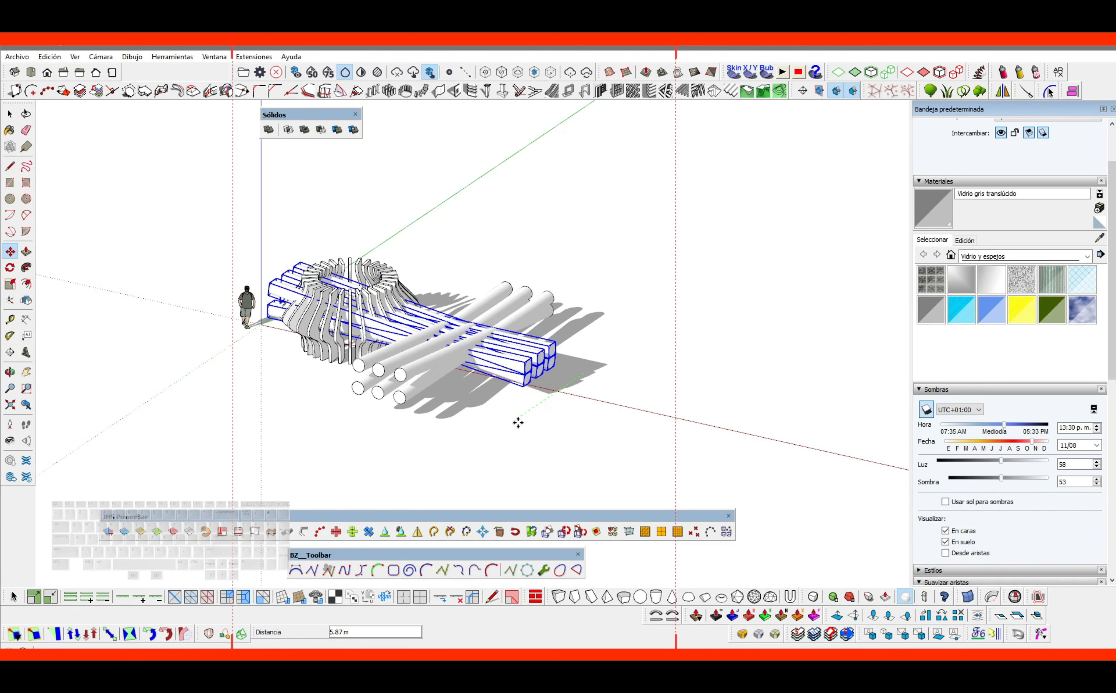
{"action": "middle_click_drag", "start_coordinate": [343, 349], "coordinate": [512, 382]}
{"action": "key", "text": "space"}
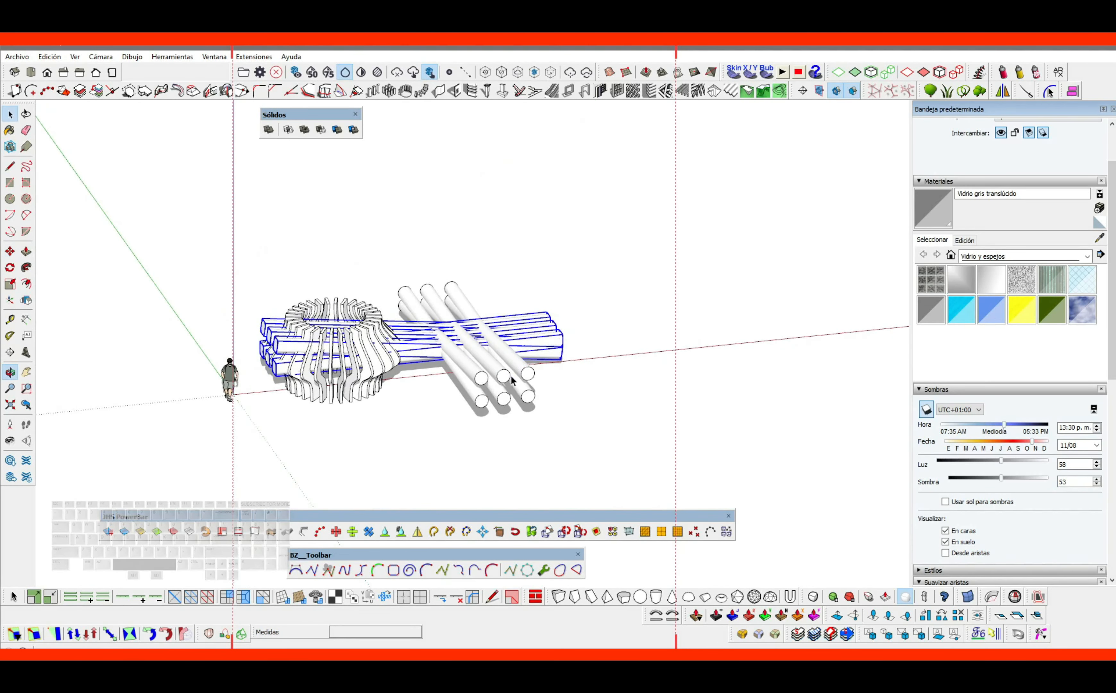
{"action": "key", "text": "m"}
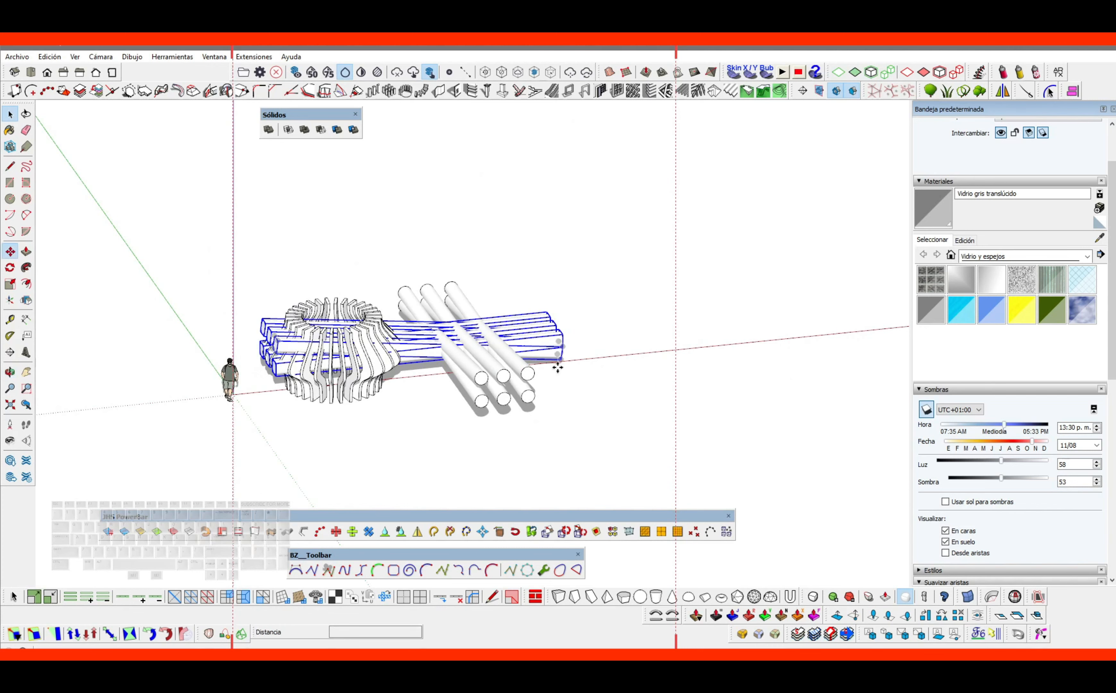
{"action": "left_click", "coordinate": [548, 457]}
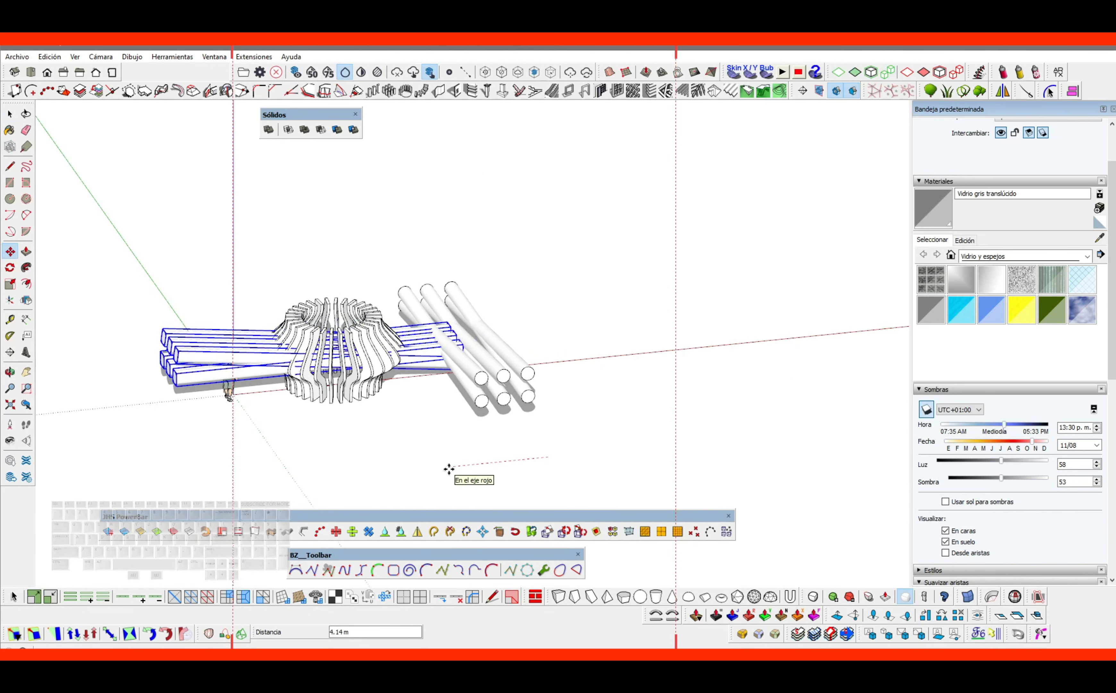
{"action": "left_click", "coordinate": [460, 454]}
{"action": "key", "text": "space"}
Select the six original cylinders and move them about 5.1 m along the red axis so they pass through the ring
{"action": "left_click_drag", "start_coordinate": [490, 412], "coordinate": [482, 416]}
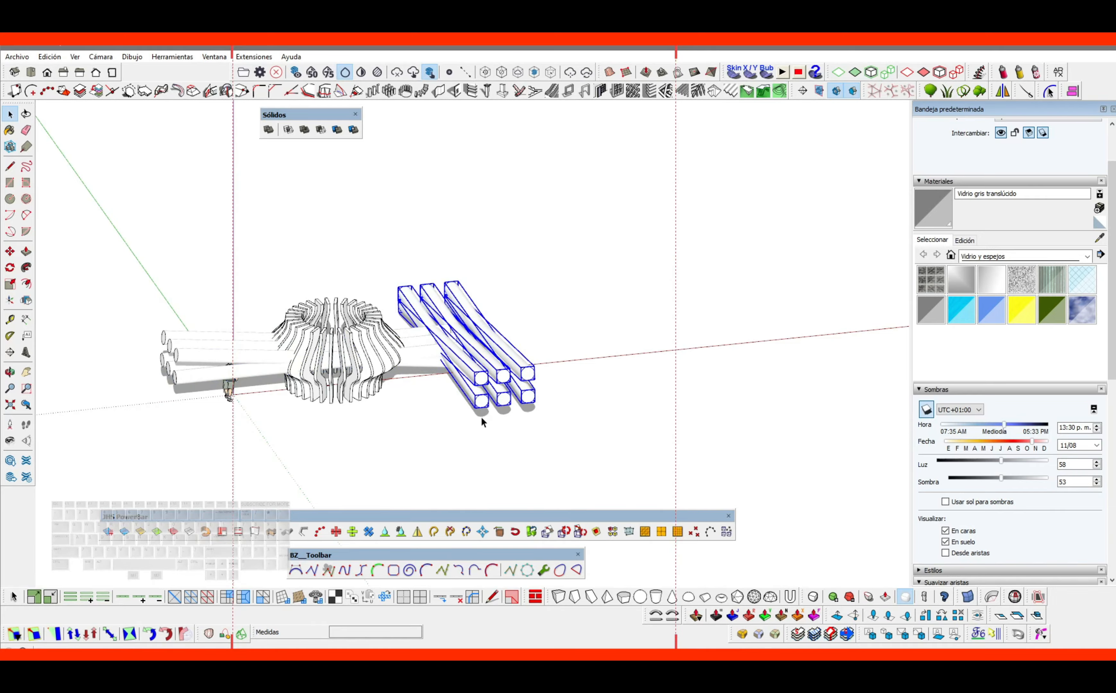
{"action": "left_click", "coordinate": [530, 427]}
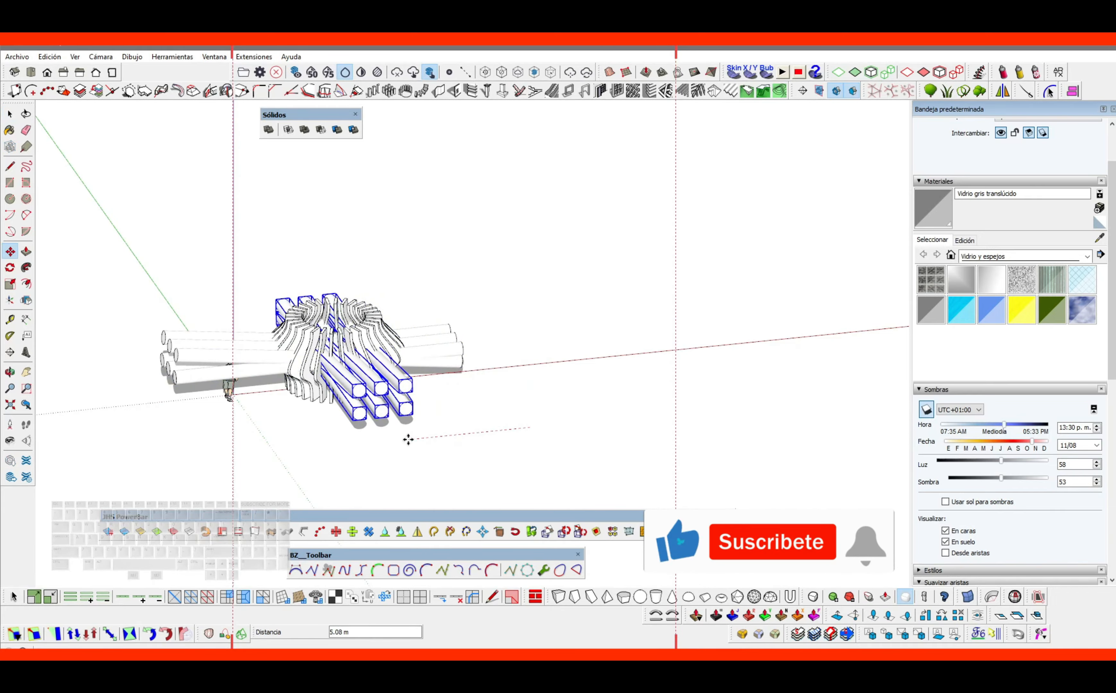
{"action": "scroll", "coordinate": [306, 351], "scroll_direction": "up", "scroll_amount": 10}
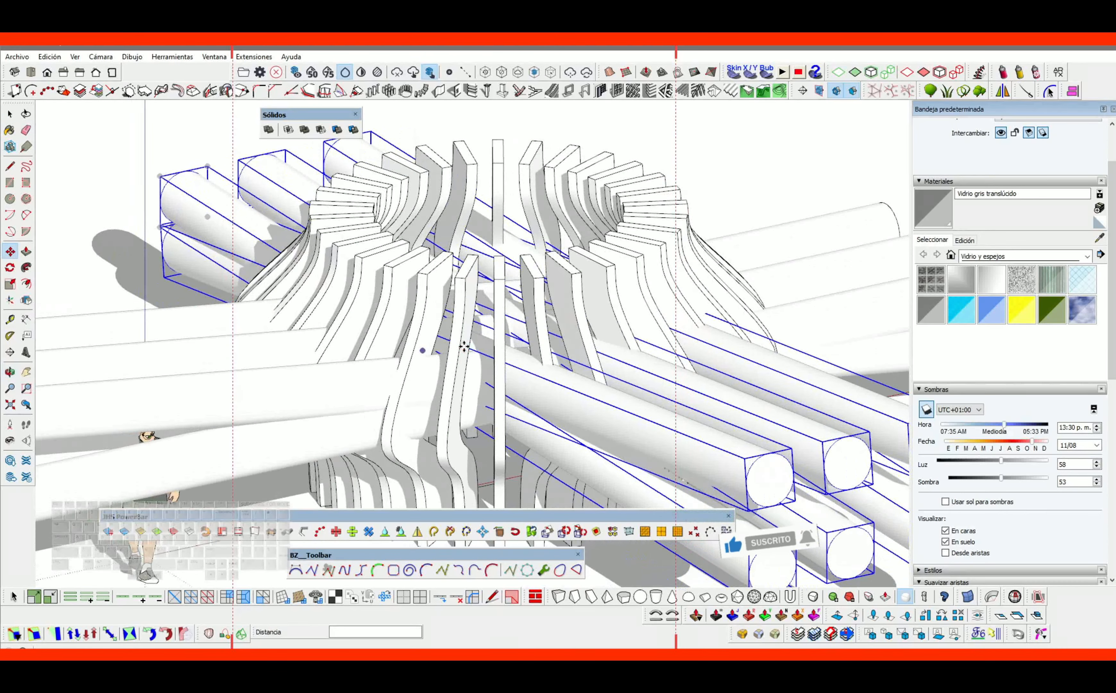
Lower the bottom row of cylinders running along the green axis and raise its upper row to widen the vertical gap
{"action": "scroll", "coordinate": [464, 346], "scroll_direction": "down", "scroll_amount": 6}
{"action": "mouse_move", "coordinate": [527, 389]}
{"action": "middle_mouse_down"}
{"action": "mouse_move", "coordinate": [614, 379]}
{"action": "mouse_move", "coordinate": [578, 337]}
{"action": "mouse_move", "coordinate": [453, 336]}
{"action": "middle_mouse_up"}
{"action": "left_click_drag", "start_coordinate": [532, 362], "coordinate": [526, 360]}
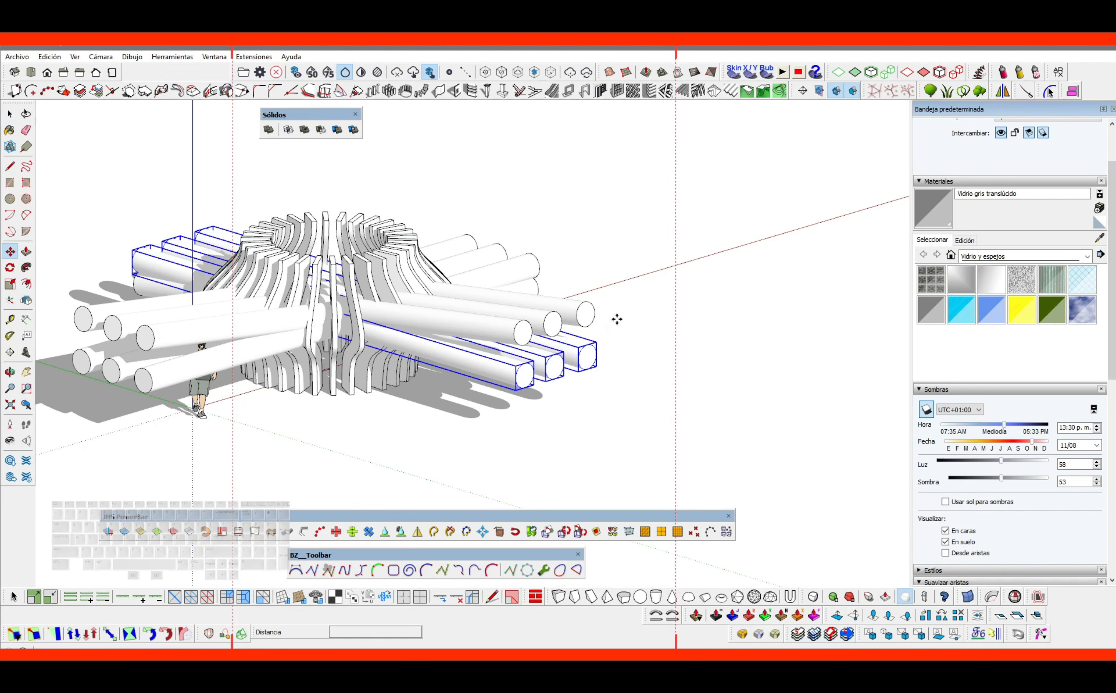
{"action": "middle_click_drag", "start_coordinate": [616, 319], "coordinate": [553, 300]}
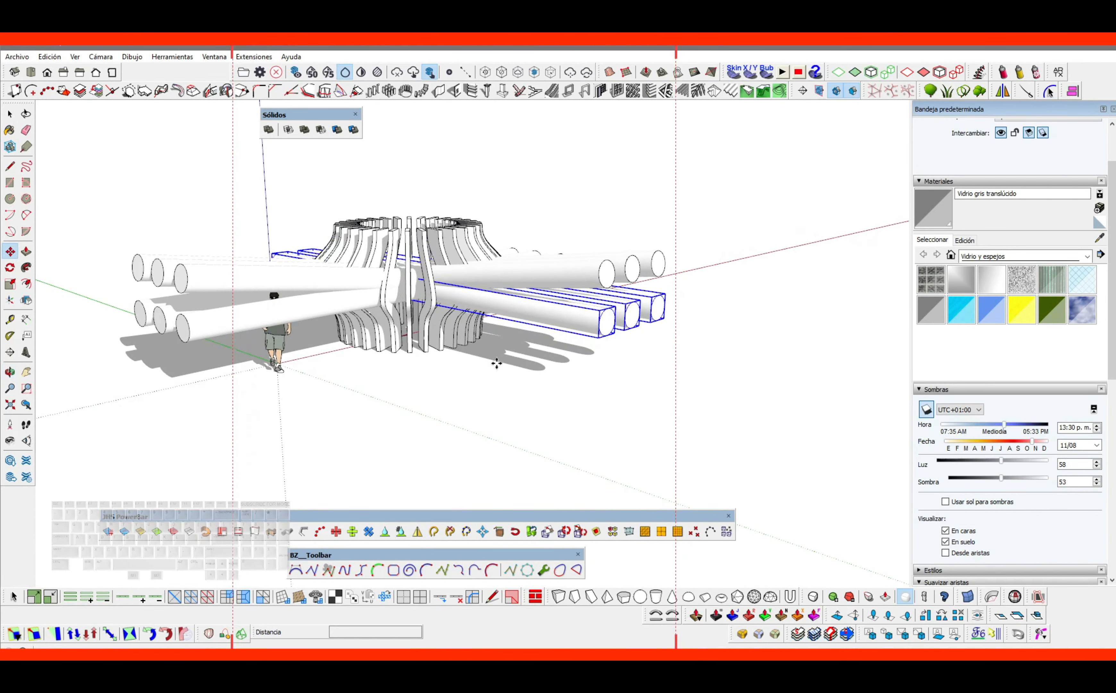
{"action": "left_click_drag", "start_coordinate": [497, 363], "coordinate": [491, 394]}
{"action": "key", "text": "space"}
{"action": "left_click", "coordinate": [576, 288]}
{"action": "key", "text": "space"}
{"action": "scroll", "coordinate": [397, 313], "scroll_direction": "down", "scroll_amount": 2}
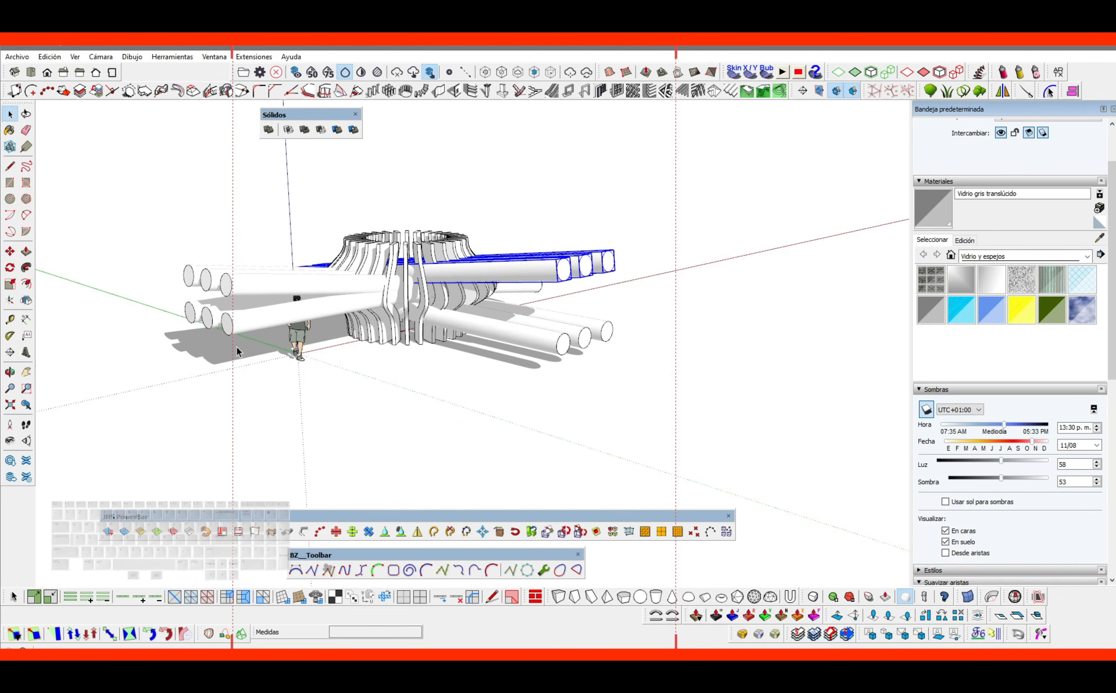
Select the bottom row of cylinders running along the red axis and move it downward
{"action": "left_click", "coordinate": [190, 313]}
{"action": "middle_click_drag", "start_coordinate": [261, 315], "coordinate": [407, 335], "text": "shift"}
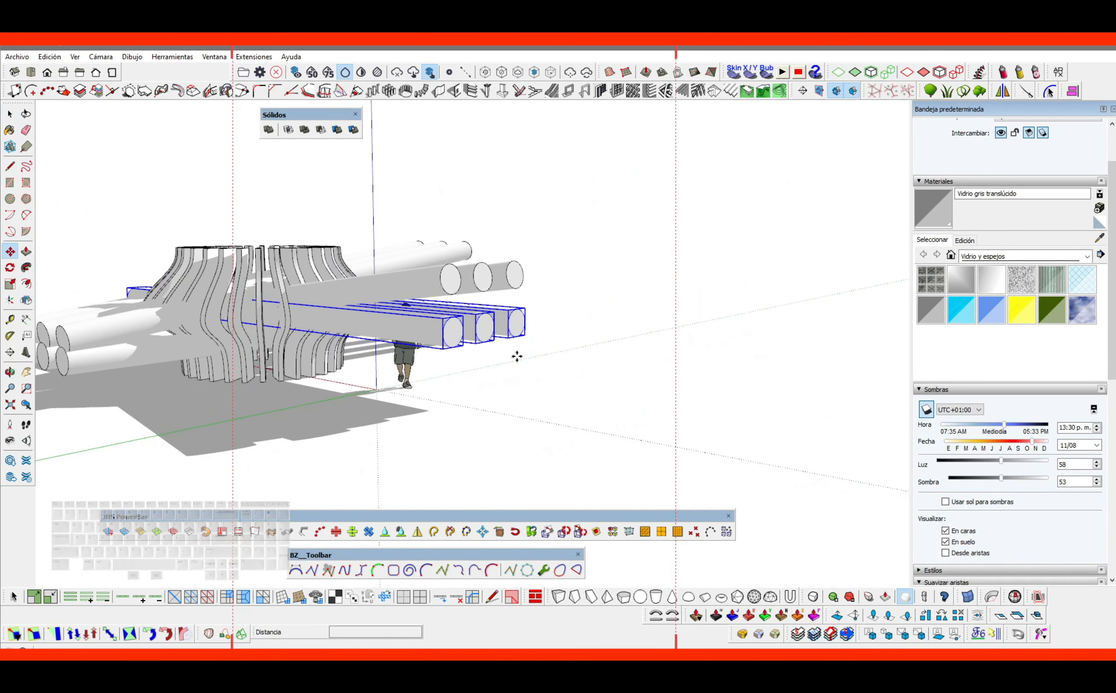
{"action": "left_click_drag", "start_coordinate": [516, 356], "coordinate": [512, 380]}
{"action": "middle_click_drag", "start_coordinate": [511, 380], "coordinate": [378, 341]}
Rotate the upper row of red-axis cylinders around the green axis to reduce its tilt
{"action": "middle_click_drag", "start_coordinate": [484, 300], "coordinate": [461, 317]}
{"action": "left_click", "coordinate": [592, 292]}
{"action": "scroll", "coordinate": [531, 317], "scroll_direction": "down", "scroll_amount": 1}
{"action": "middle_click_drag", "start_coordinate": [531, 318], "coordinate": [561, 301]}
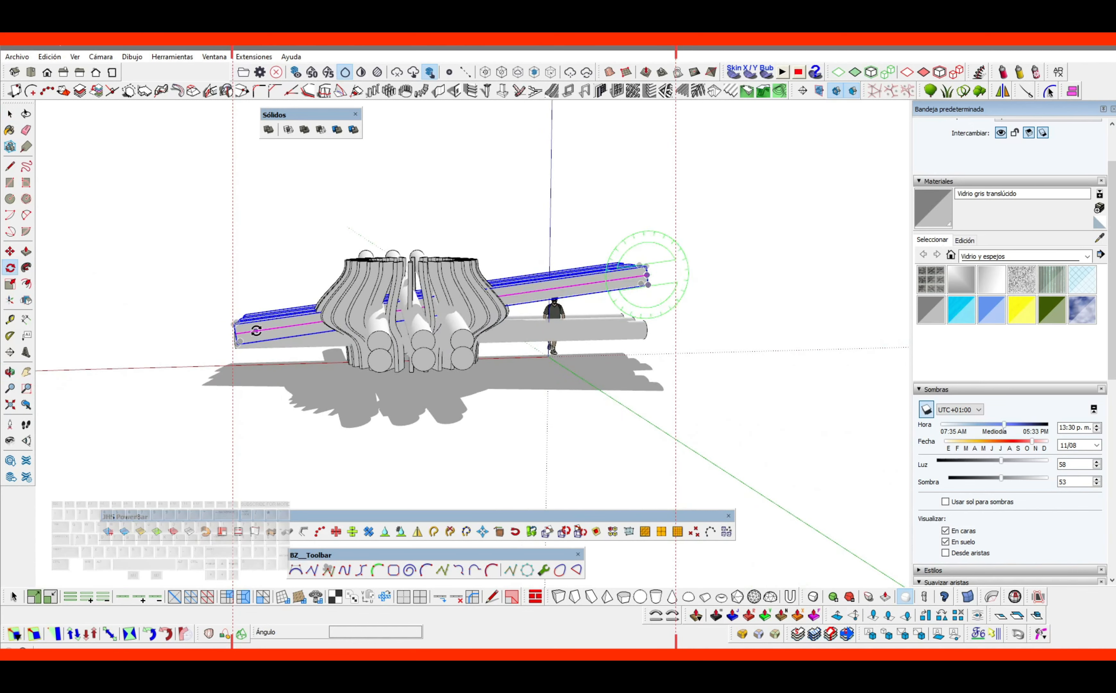
{"action": "key", "text": "space"}
Rotate the upper row of green-axis cylinders about 4.1° around the red axis to level it
{"action": "middle_click_drag", "start_coordinate": [253, 308], "coordinate": [565, 333]}
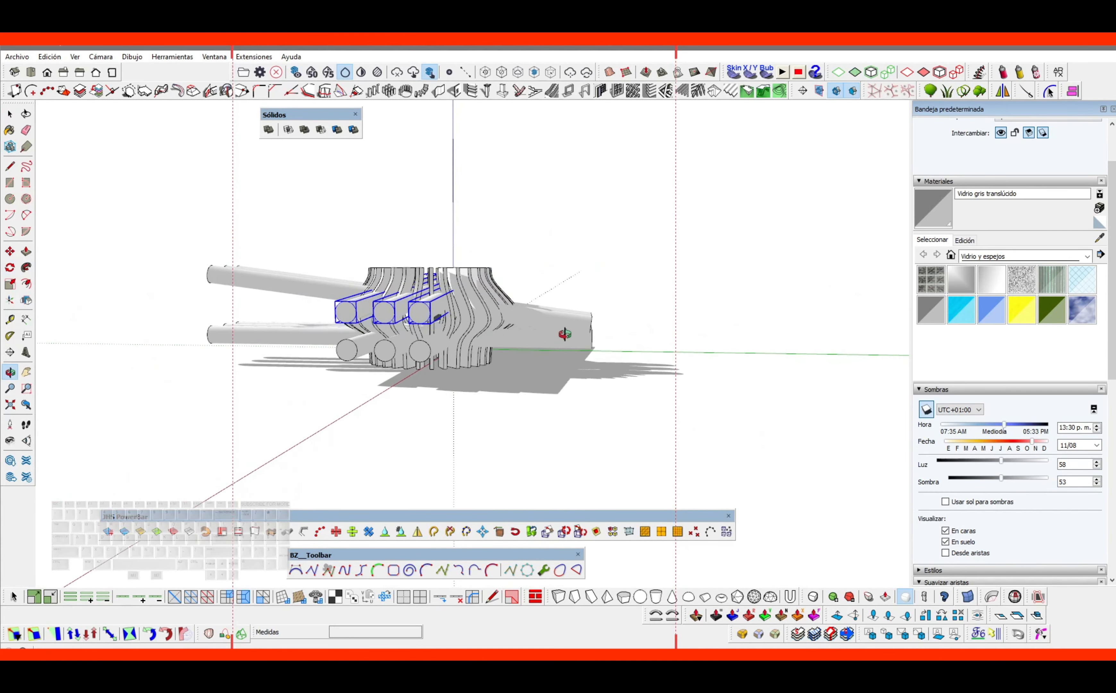
{"action": "left_click", "coordinate": [220, 276]}
{"action": "middle_click_drag", "start_coordinate": [220, 276], "coordinate": [451, 329]}
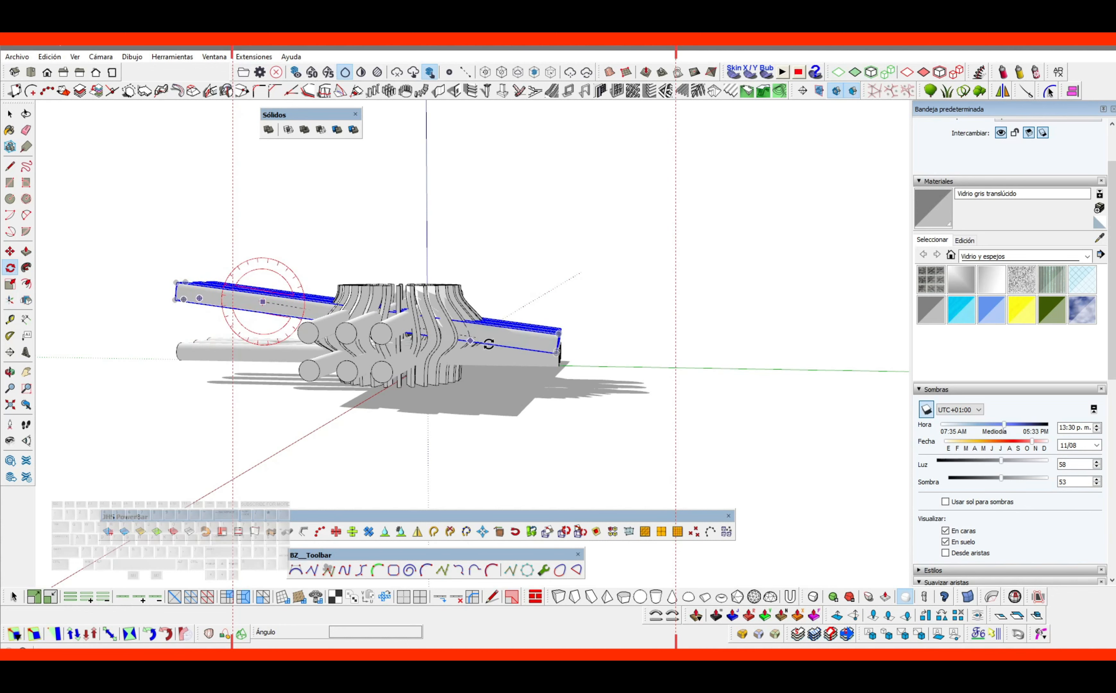
{"action": "left_click", "coordinate": [539, 348]}
{"action": "left_click", "coordinate": [548, 326]}
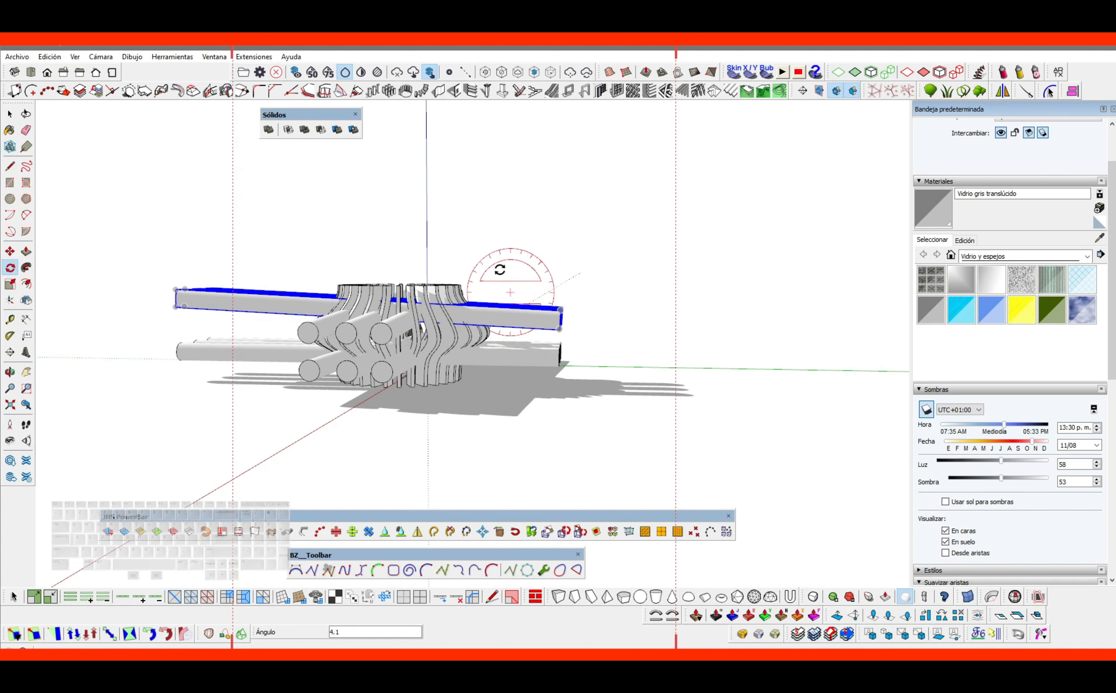
{"action": "key", "text": "space"}
{"action": "left_click", "coordinate": [496, 223]}
Select the three upper cylinders along the green axis and make them one group
{"action": "middle_click_drag", "start_coordinate": [496, 226], "coordinate": [535, 322]}
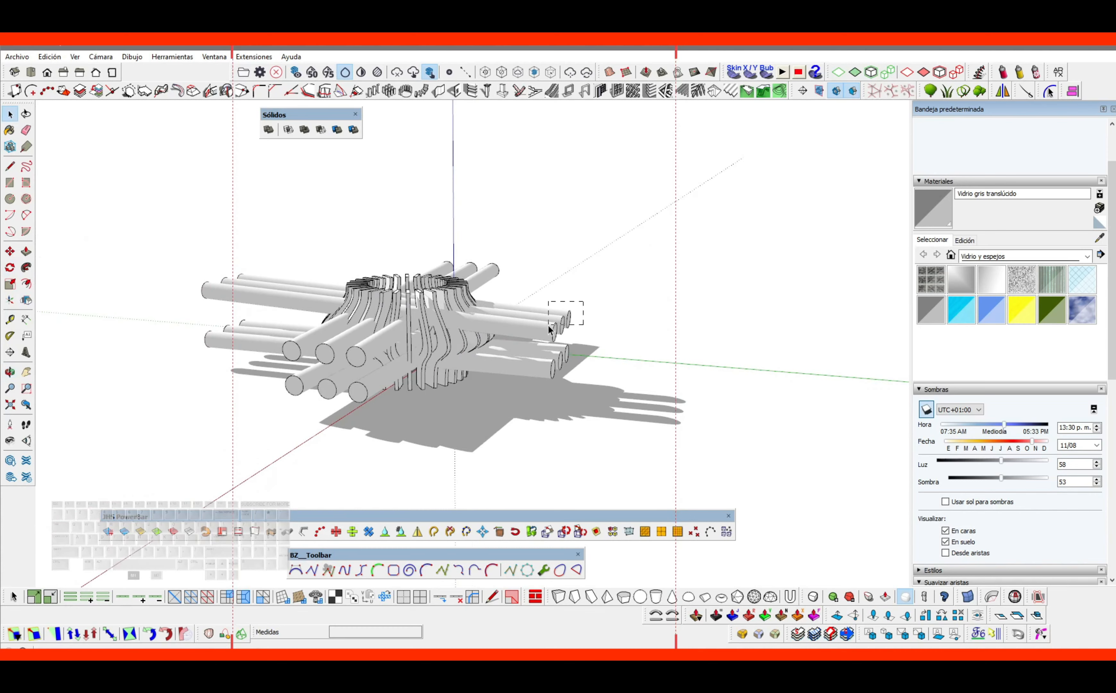
{"action": "left_click", "coordinate": [499, 322]}
{"action": "right_click", "coordinate": [469, 317]}
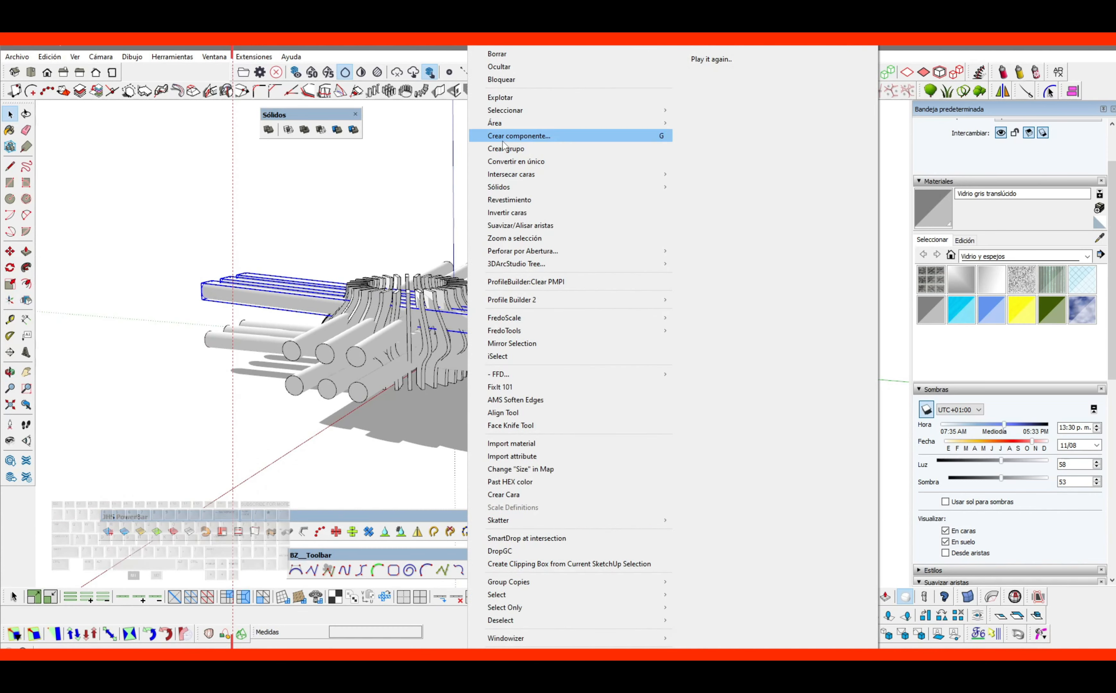
{"action": "left_click", "coordinate": [520, 135]}
{"action": "key", "text": "Return"}
{"action": "scroll", "coordinate": [446, 330], "scroll_direction": "up", "scroll_amount": 3}
{"action": "middle_click_drag", "start_coordinate": [447, 330], "coordinate": [576, 281]}
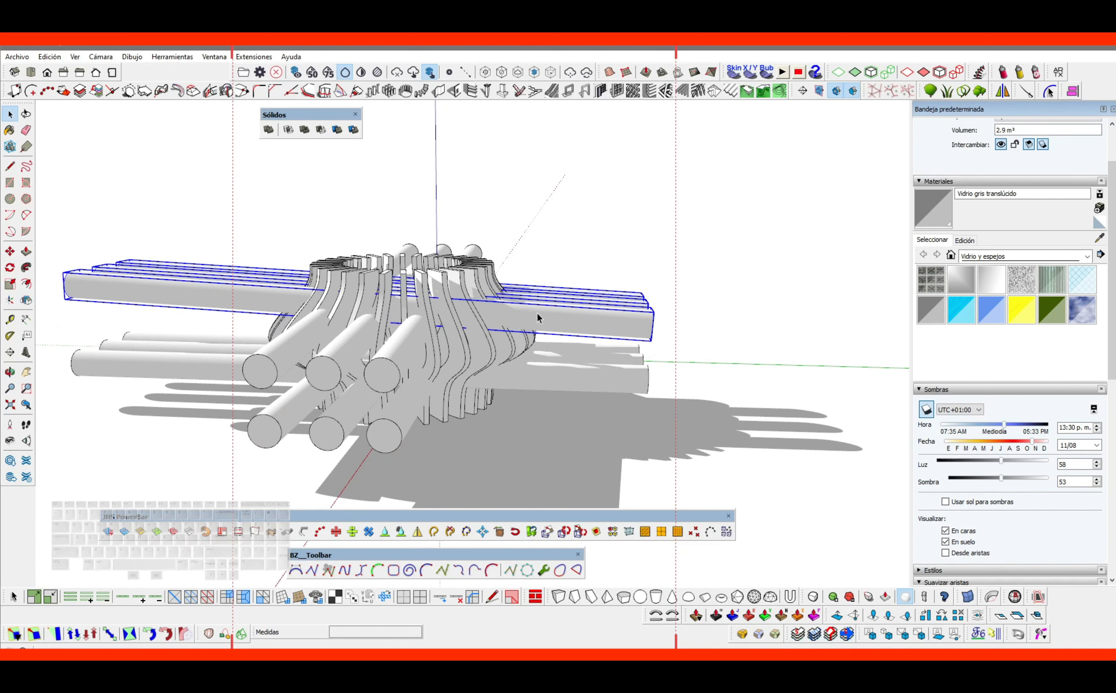
{"action": "right_click", "coordinate": [281, 292]}
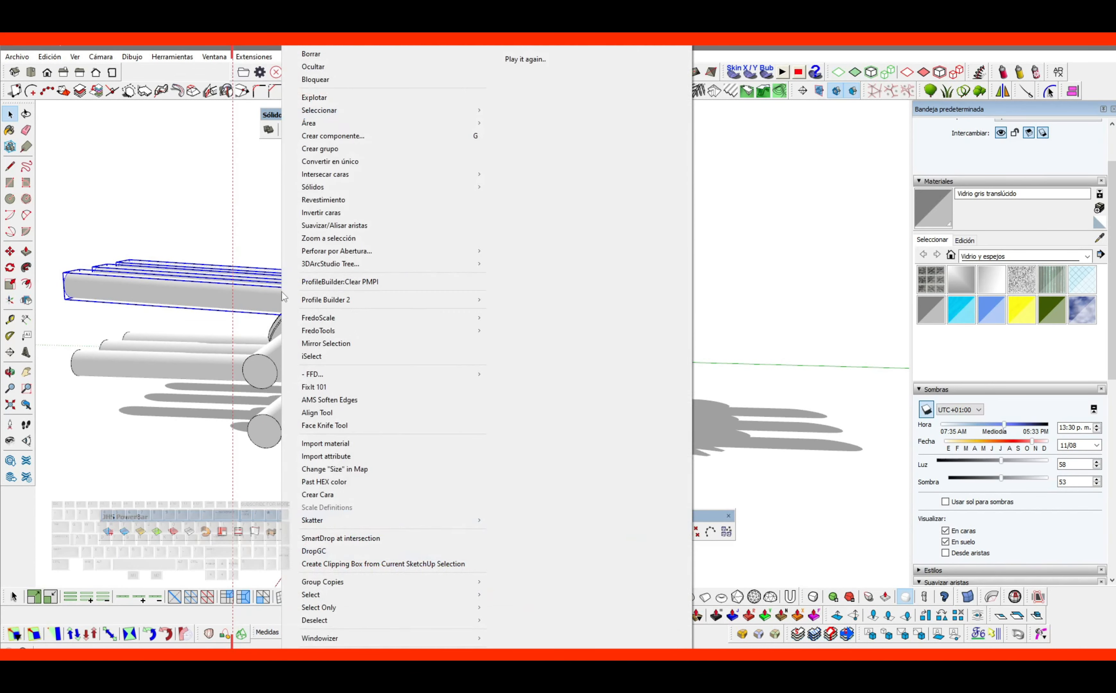
{"action": "left_click", "coordinate": [327, 148]}
Make the three lower cylinders along the green axis one group
{"action": "scroll", "coordinate": [357, 276], "scroll_direction": "down", "scroll_amount": 1}
{"action": "middle_click_drag", "start_coordinate": [357, 276], "coordinate": [433, 271], "text": "shift"}
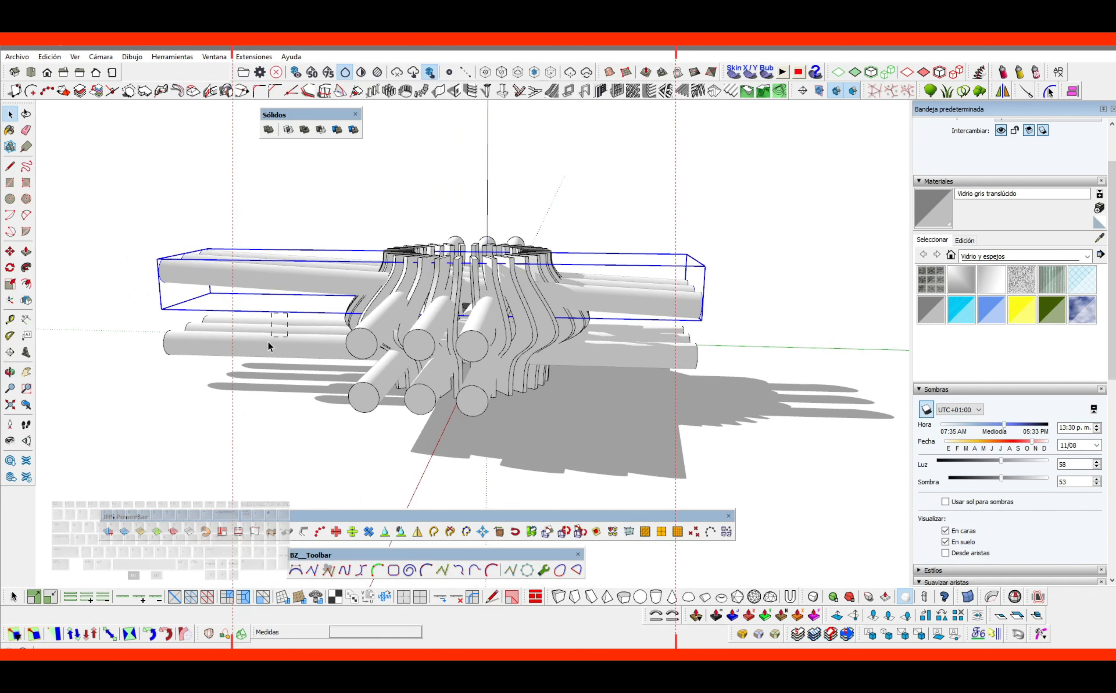
{"action": "left_click", "coordinate": [257, 342]}
{"action": "right_click", "coordinate": [245, 340]}
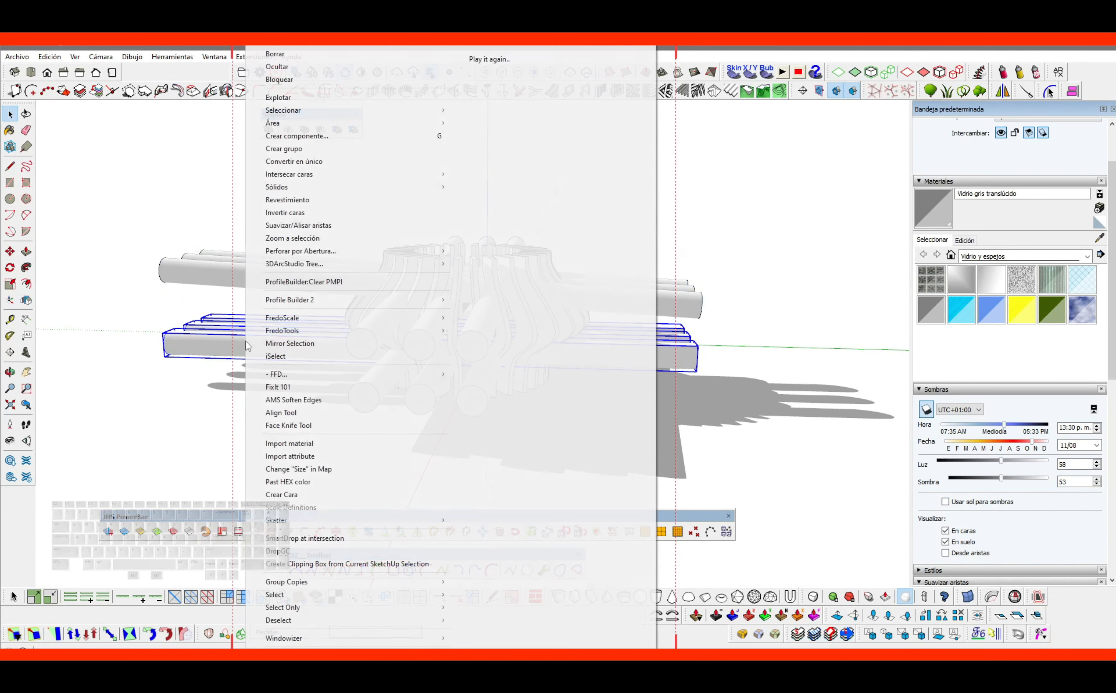
{"action": "left_click", "coordinate": [304, 150]}
Group the three lower cylinders along the red axis, and group the three upper ones separately
{"action": "left_click_drag", "start_coordinate": [371, 408], "coordinate": [354, 406]}
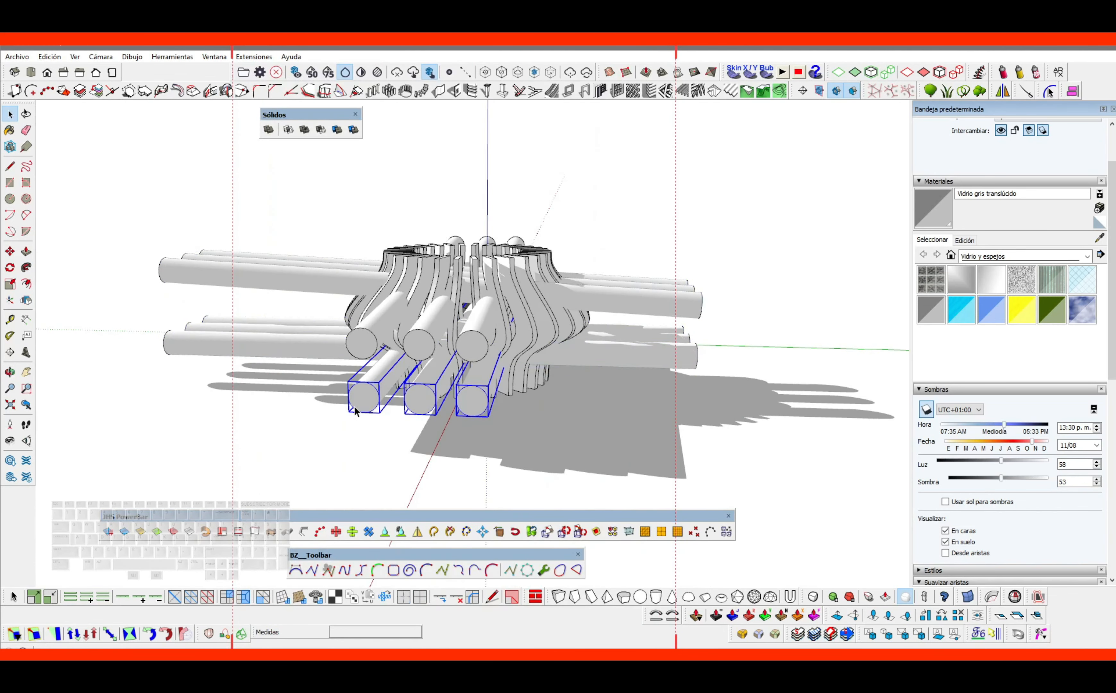
{"action": "right_click", "coordinate": [366, 402]}
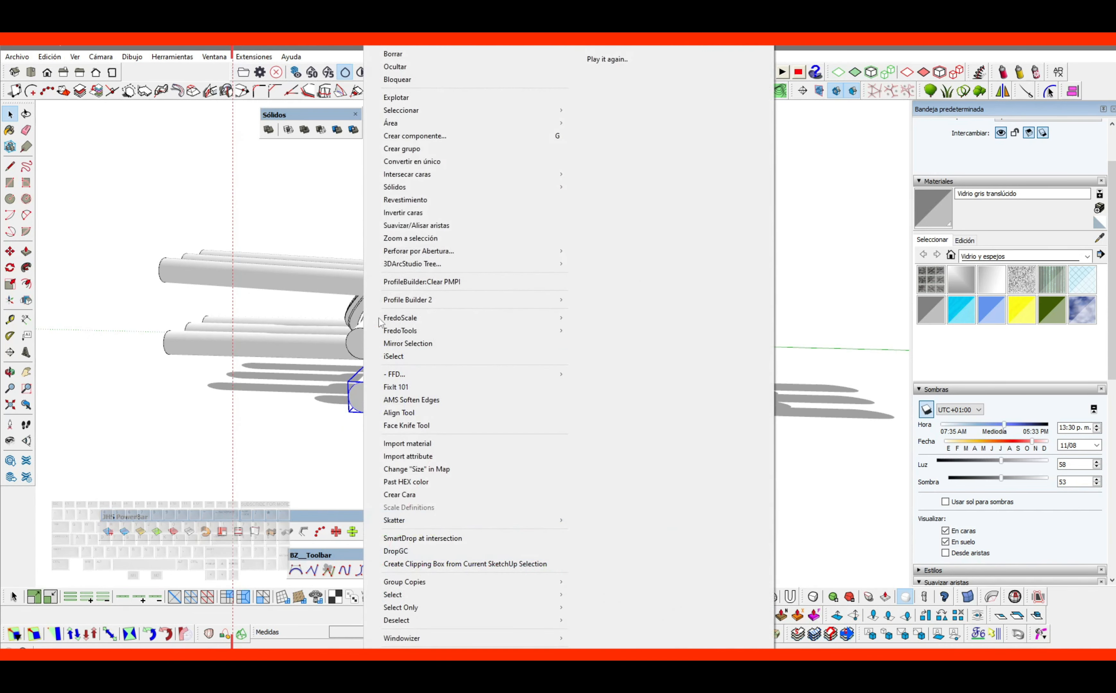
{"action": "left_click", "coordinate": [395, 150]}
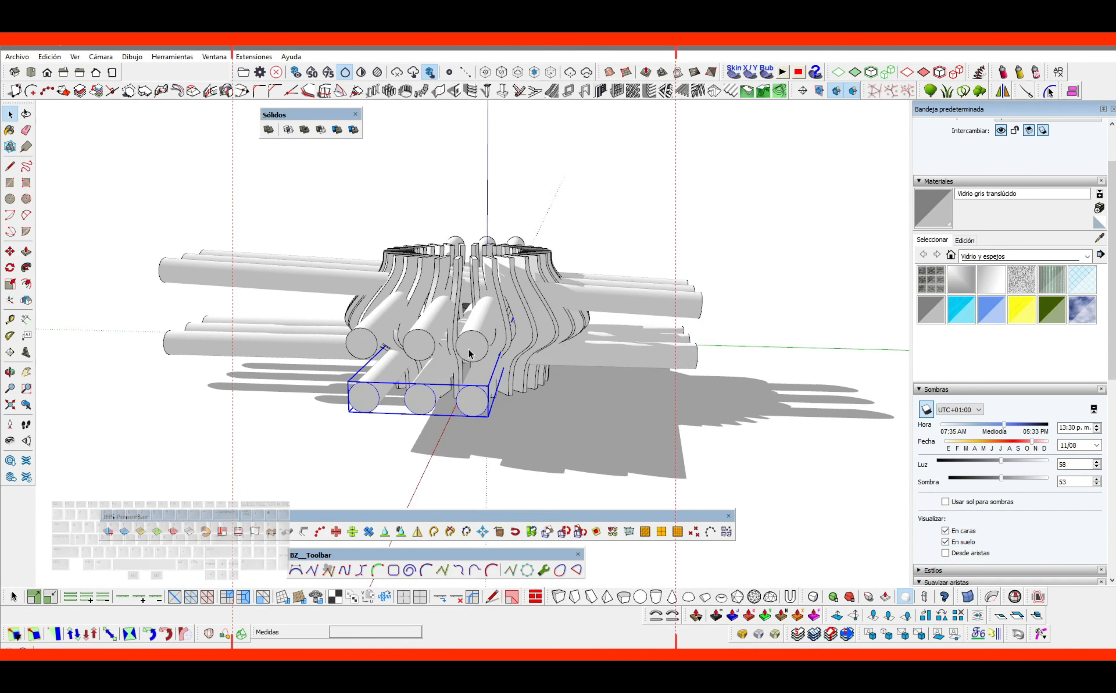
{"action": "left_click_drag", "start_coordinate": [463, 248], "coordinate": [462, 247]}
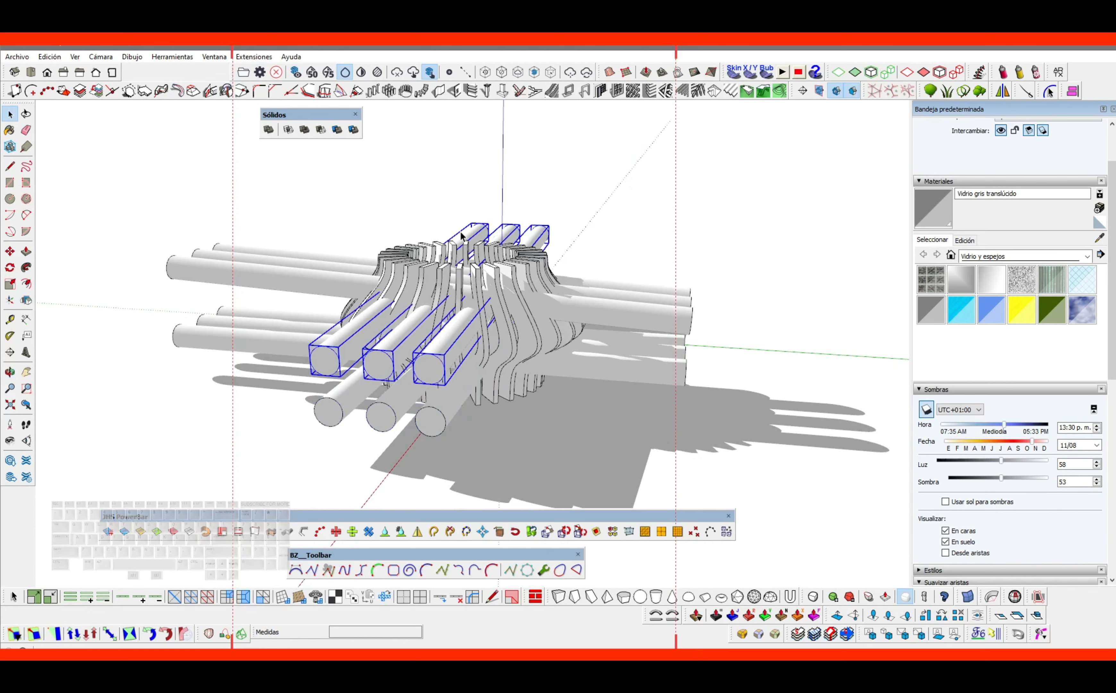
{"action": "right_click", "coordinate": [324, 362]}
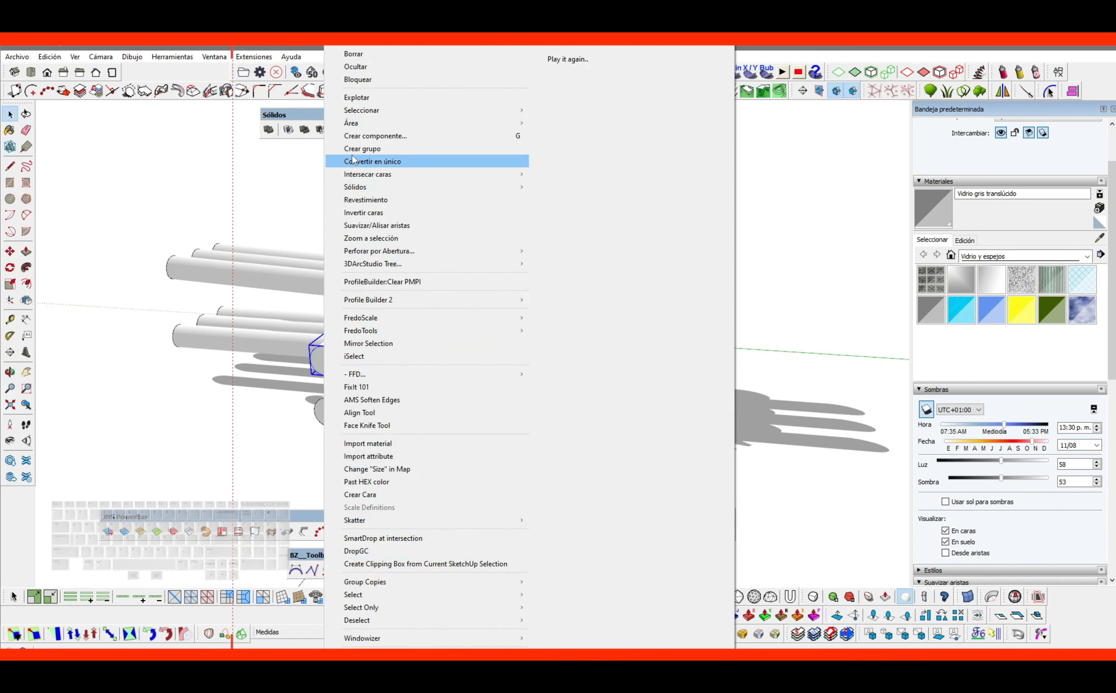
{"action": "left_click", "coordinate": [367, 150]}
Open the group of the upper red-axis cylinders and explode the three cylinder groups inside it
{"action": "scroll", "coordinate": [424, 410], "scroll_direction": "up", "scroll_amount": 1}
{"action": "double_click", "coordinate": [429, 370]}
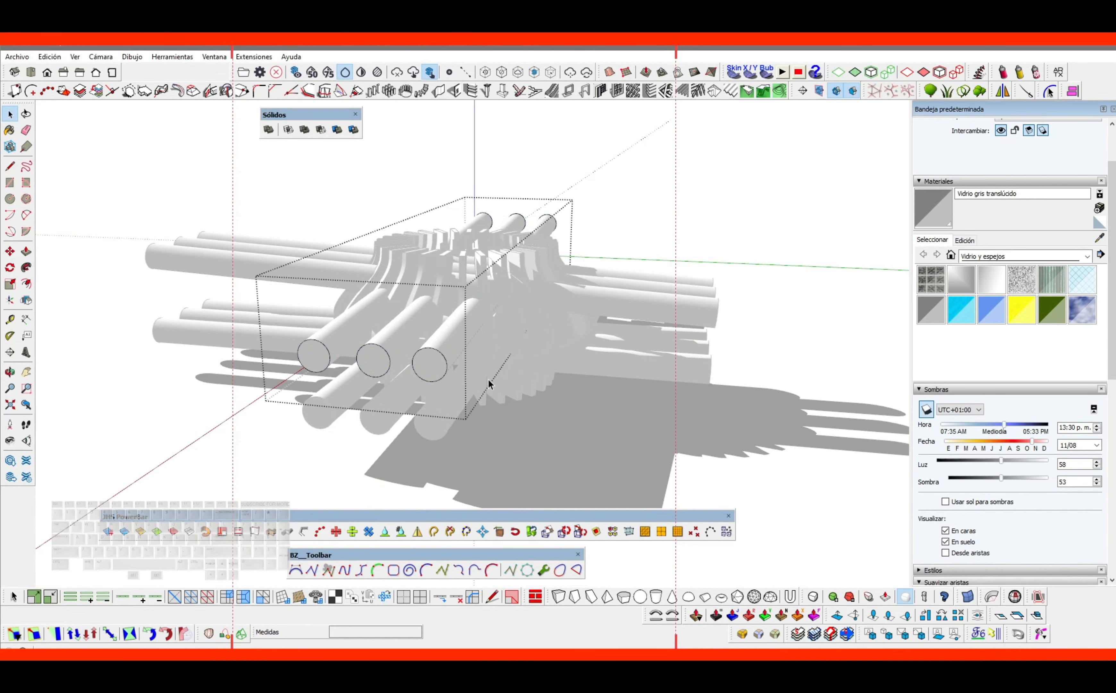
{"action": "key", "text": "ctrl+a"}
{"action": "right_click", "coordinate": [324, 359]}
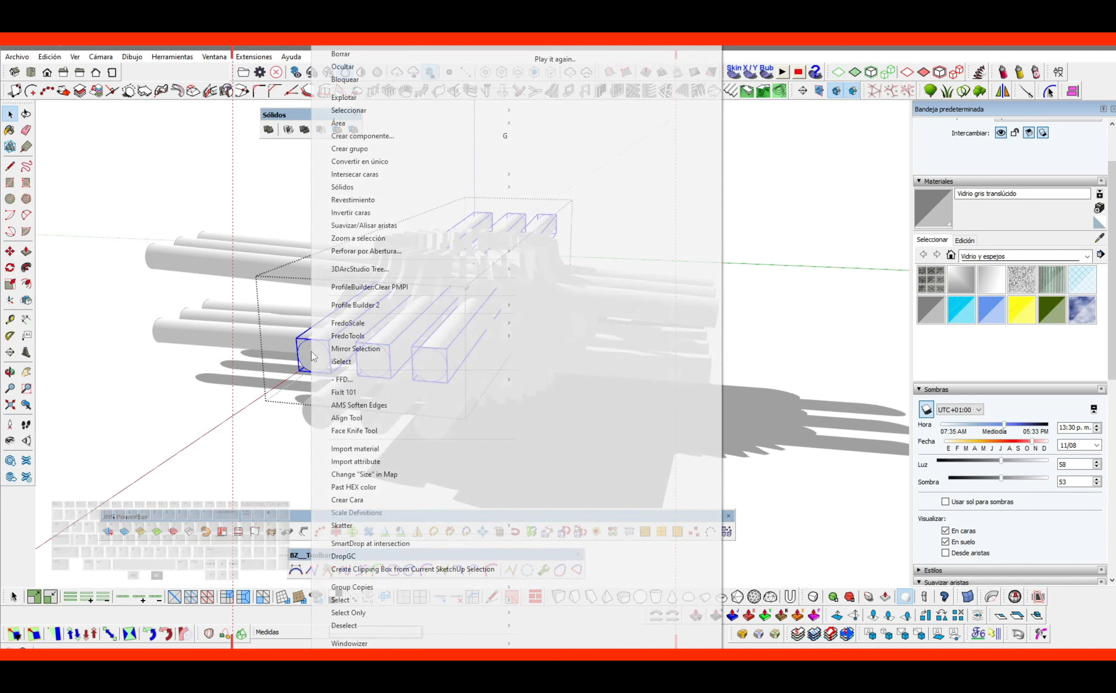
{"action": "left_click", "coordinate": [345, 95]}
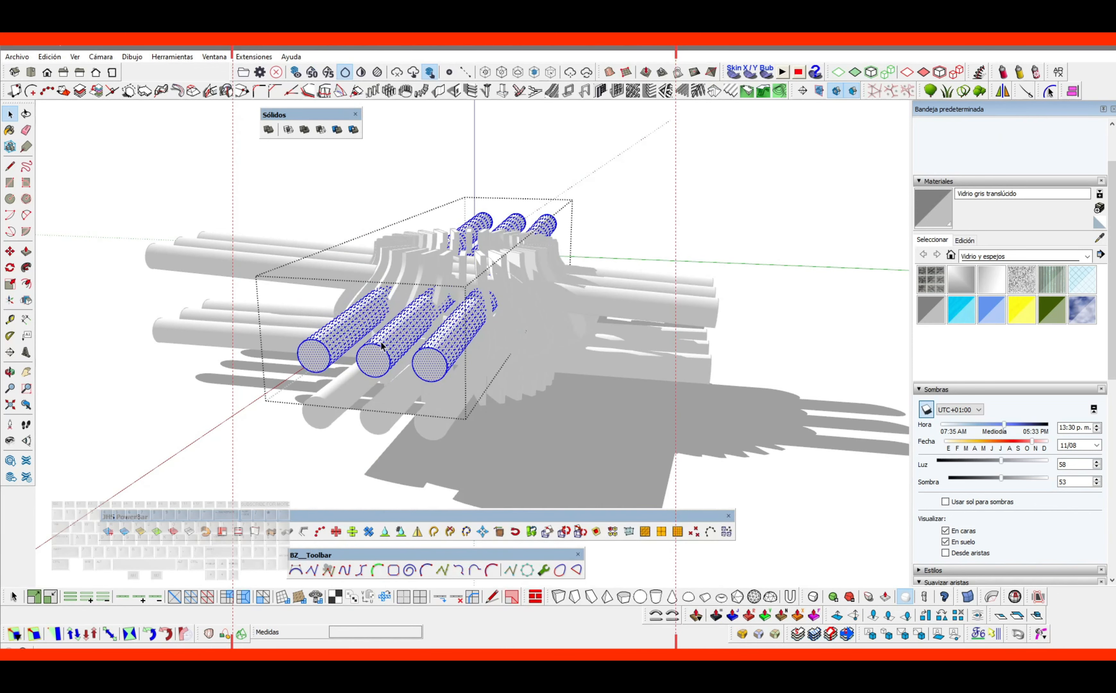
Open the group of the lower red-axis cylinders and explode the three cylinder groups inside it
{"action": "left_click", "coordinate": [401, 168]}
{"action": "double_click", "coordinate": [376, 419]}
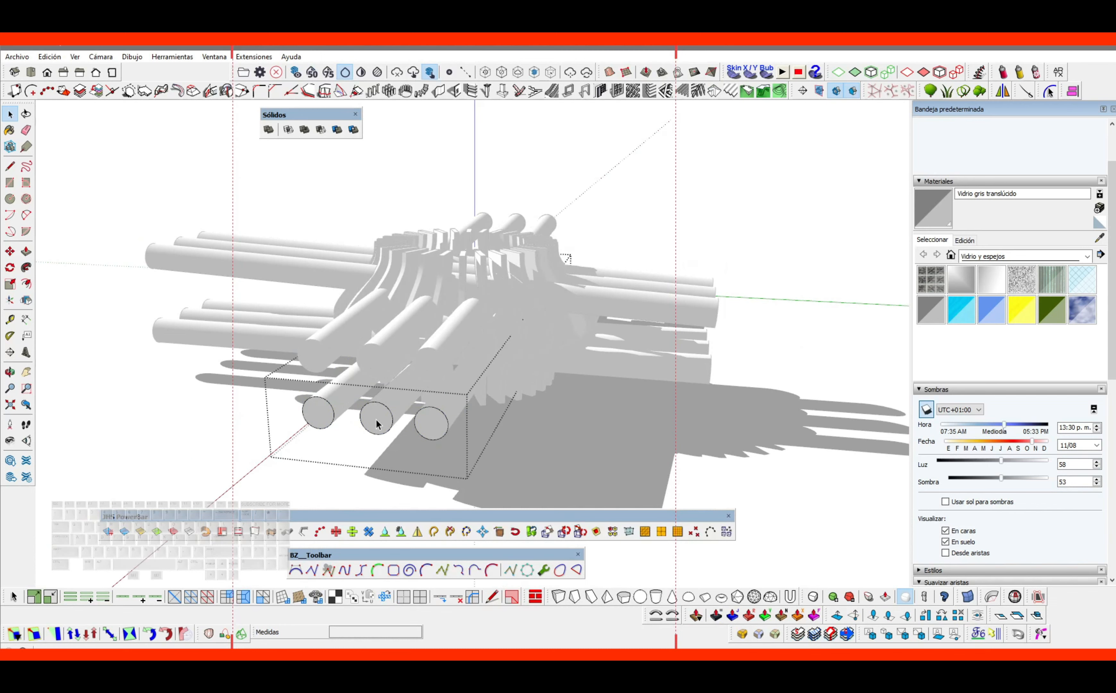
{"action": "left_click_drag", "start_coordinate": [299, 410], "coordinate": [298, 411]}
{"action": "right_click", "coordinate": [381, 419]}
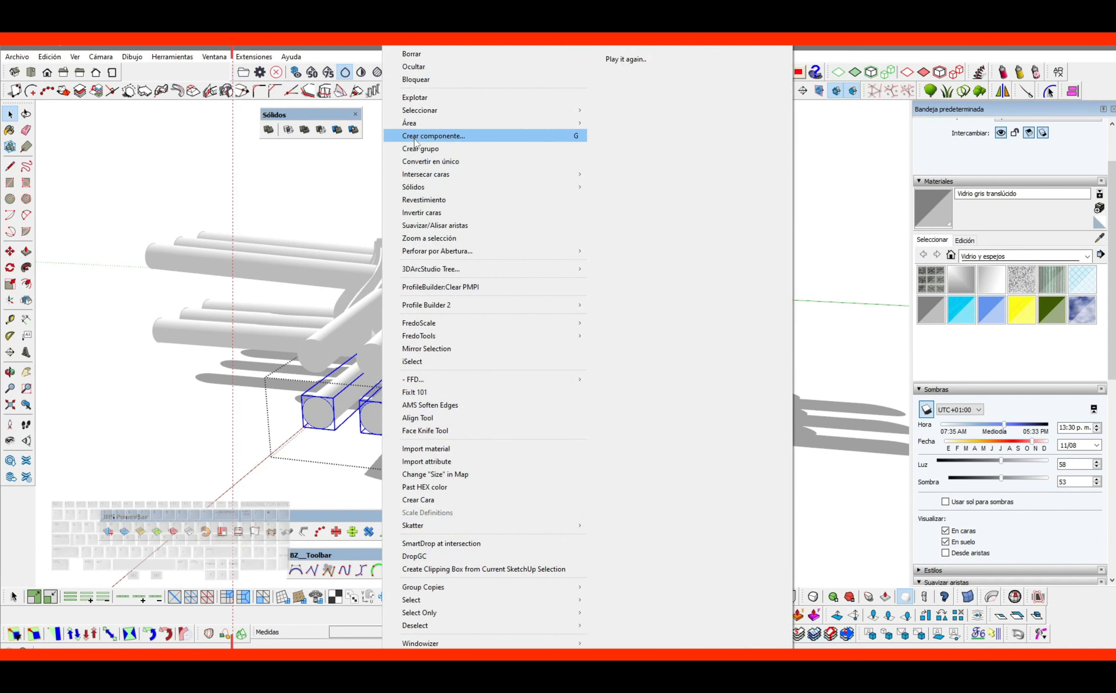
{"action": "left_click", "coordinate": [419, 101]}
Open the group of the lower green-axis cylinders and explode the three cylinder groups inside it
{"action": "left_click", "coordinate": [571, 367]}
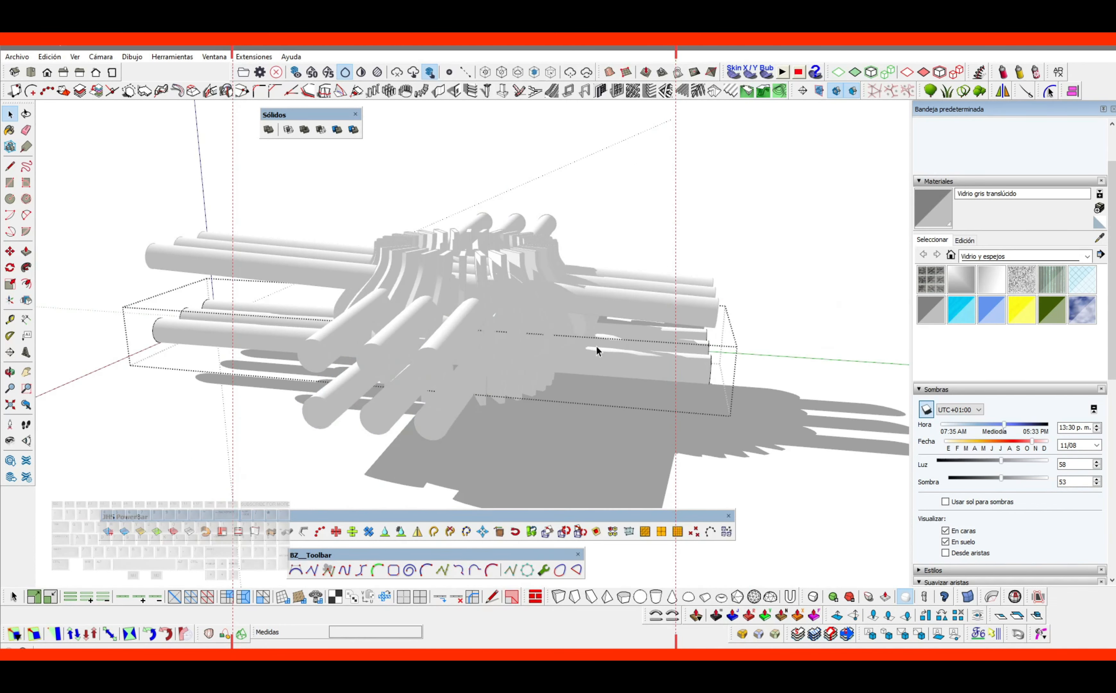
{"action": "left_click", "coordinate": [627, 366]}
{"action": "middle_click_drag", "start_coordinate": [626, 365], "coordinate": [420, 352], "text": "shift"}
{"action": "left_click_drag", "start_coordinate": [539, 389], "coordinate": [445, 259]}
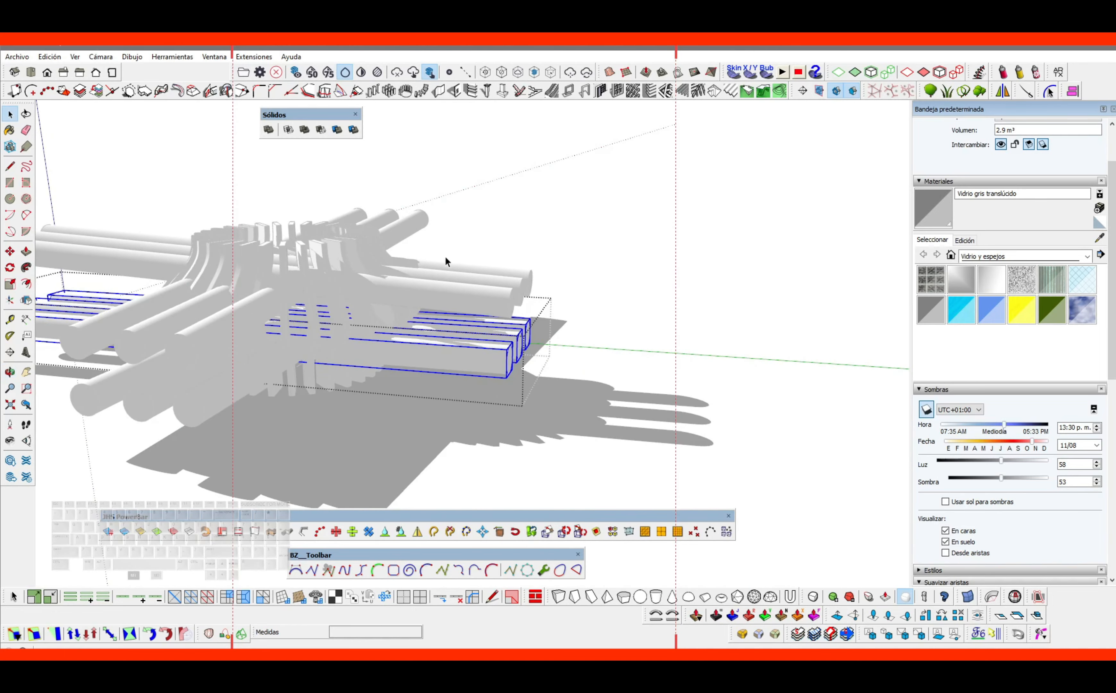
{"action": "right_click", "coordinate": [386, 362]}
{"action": "left_click", "coordinate": [419, 97]}
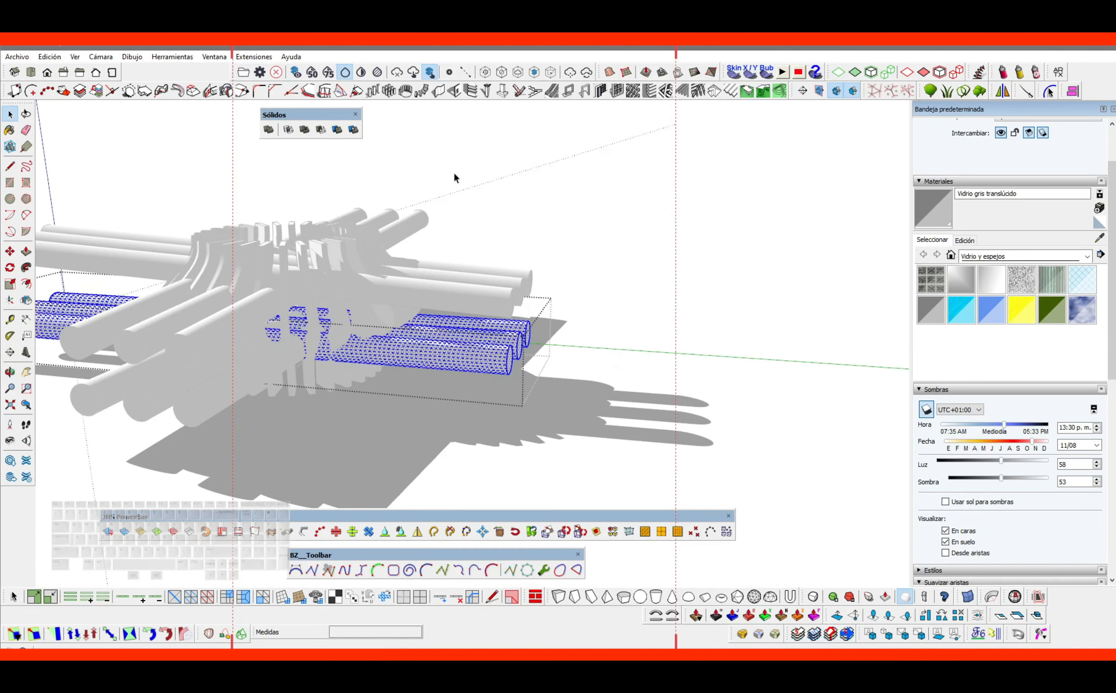
Open the group of the upper green-axis cylinders, explode the three cylinder groups inside it and leave the group
{"action": "left_click", "coordinate": [481, 293]}
{"action": "triple_click", "coordinate": [498, 310]}
{"action": "right_click", "coordinate": [424, 307]}
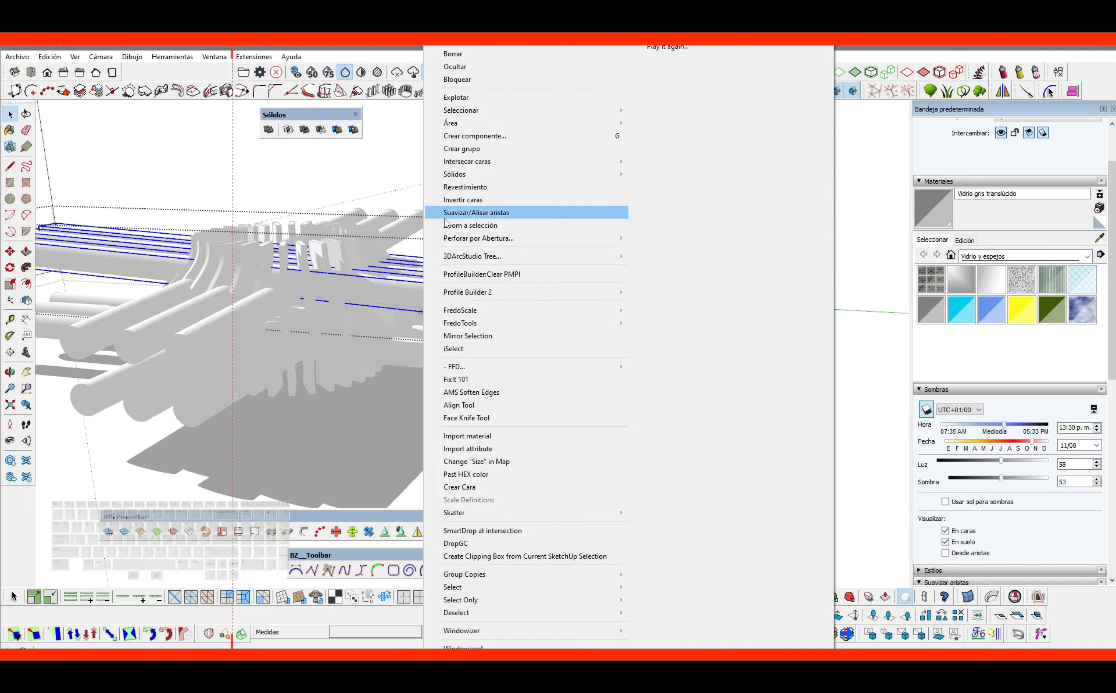
{"action": "left_click", "coordinate": [448, 96]}
{"action": "left_click", "coordinate": [471, 210]}
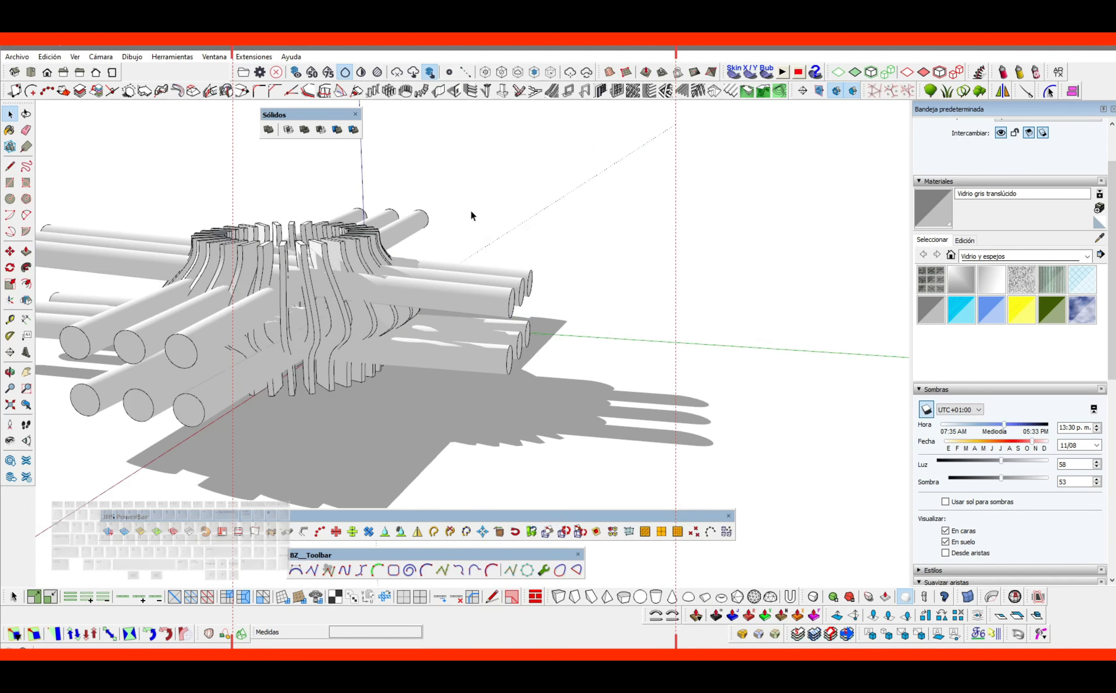
Subtract the group of upper green-axis cylinders from the slat pavilion with the solid Subtract tool
{"action": "scroll", "coordinate": [471, 211], "scroll_direction": "down", "scroll_amount": 2}
{"action": "middle_click_drag", "start_coordinate": [397, 293], "coordinate": [540, 284], "text": "shift"}
{"action": "middle_click_drag", "start_coordinate": [421, 293], "coordinate": [658, 277]}
{"action": "scroll", "coordinate": [481, 266], "scroll_direction": "up", "scroll_amount": 2}
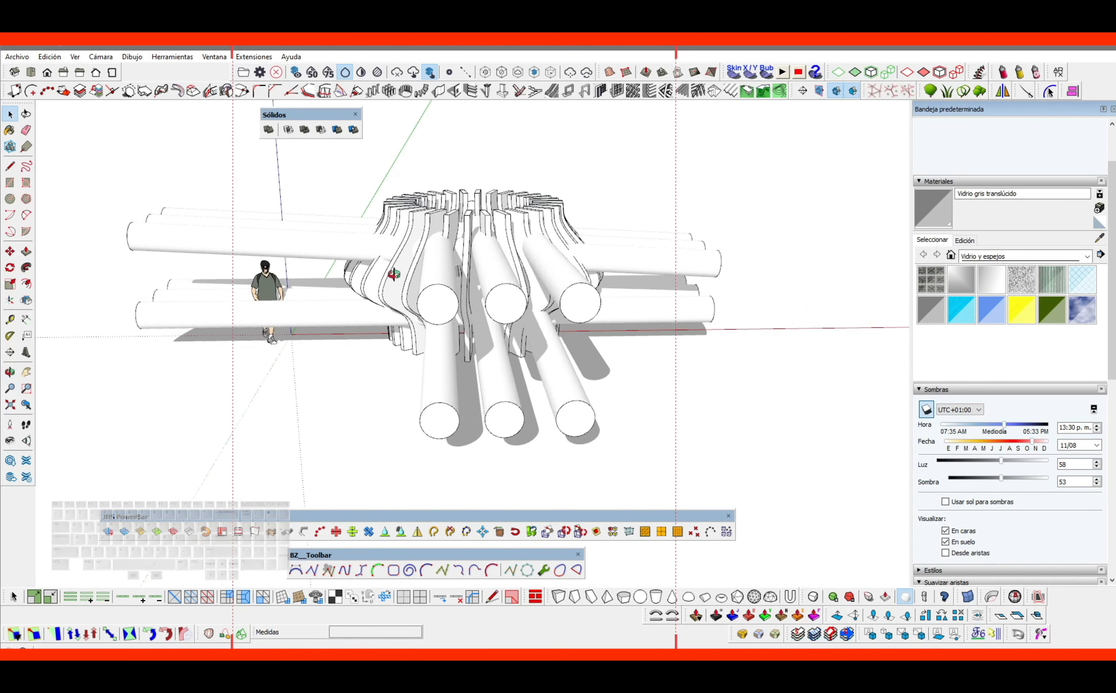
{"action": "middle_click_drag", "start_coordinate": [393, 274], "coordinate": [485, 248]}
{"action": "left_click", "coordinate": [448, 222]}
{"action": "scroll", "coordinate": [484, 248], "scroll_direction": "up", "scroll_amount": 3}
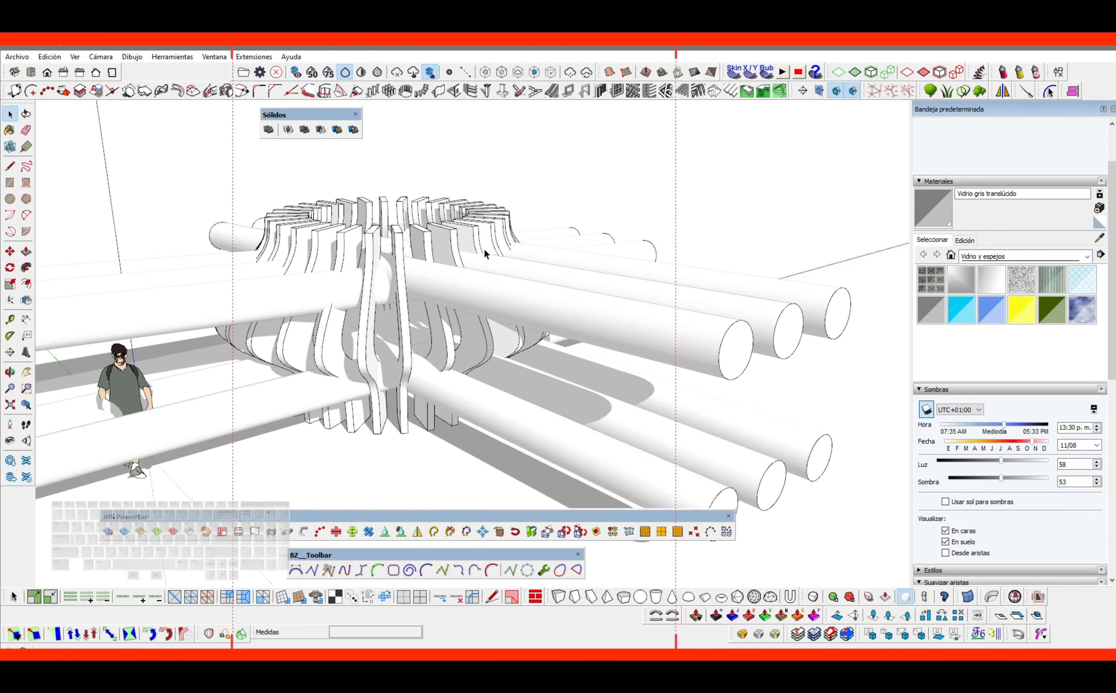
{"action": "scroll", "coordinate": [407, 255], "scroll_direction": "up", "scroll_amount": 3}
{"action": "middle_click_drag", "start_coordinate": [406, 255], "coordinate": [415, 229]}
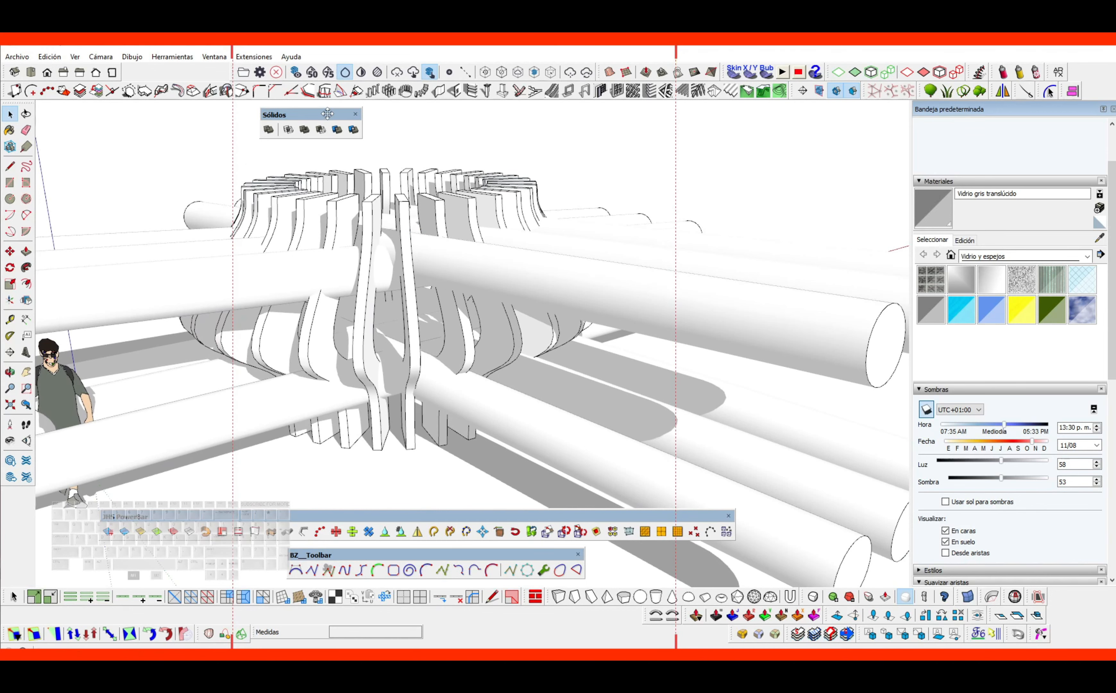
{"action": "left_click", "coordinate": [320, 127]}
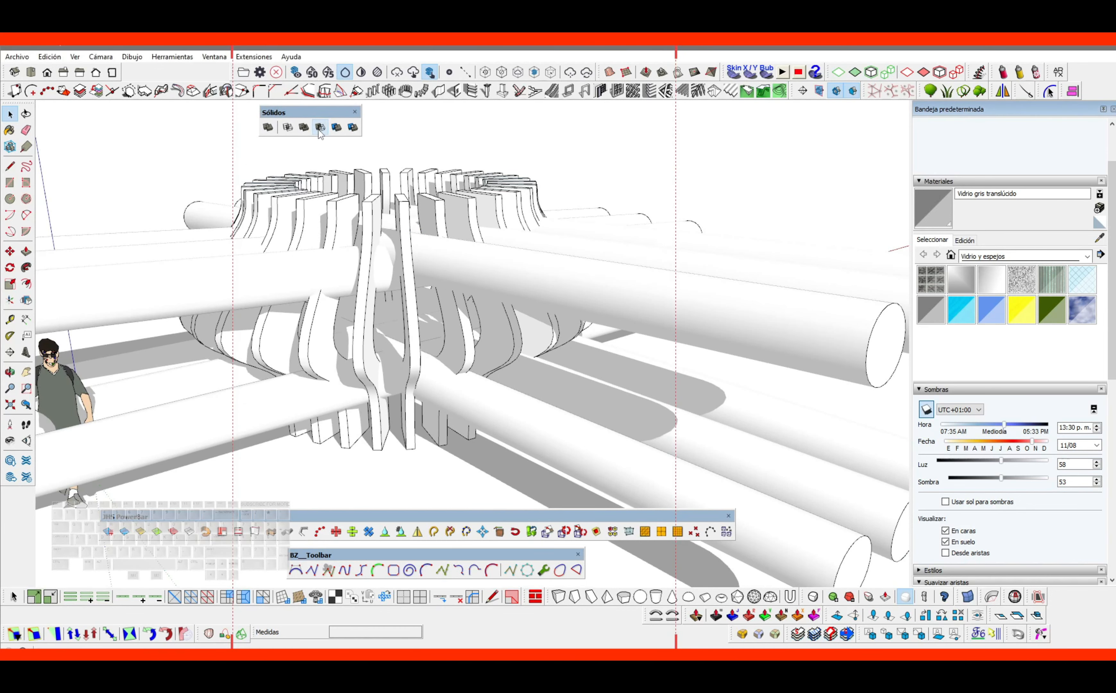
{"action": "left_click", "coordinate": [467, 220]}
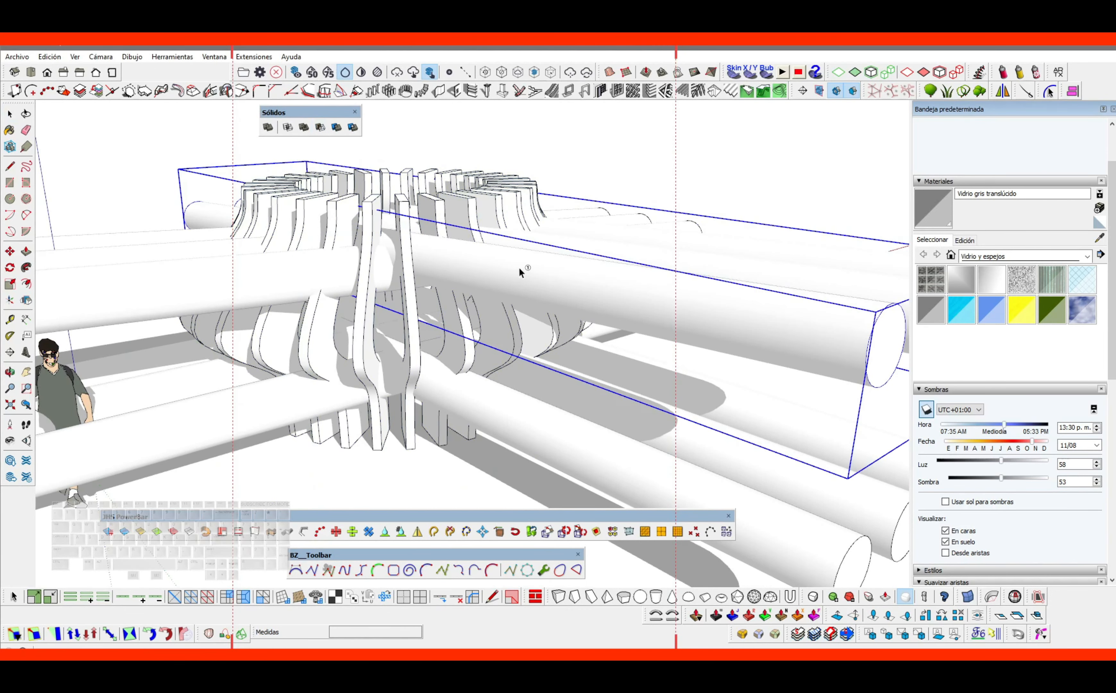
{"action": "left_click", "coordinate": [466, 217]}
{"action": "middle_click_drag", "start_coordinate": [461, 241], "coordinate": [481, 228]}
{"action": "scroll", "coordinate": [458, 213], "scroll_direction": "up", "scroll_amount": 3}
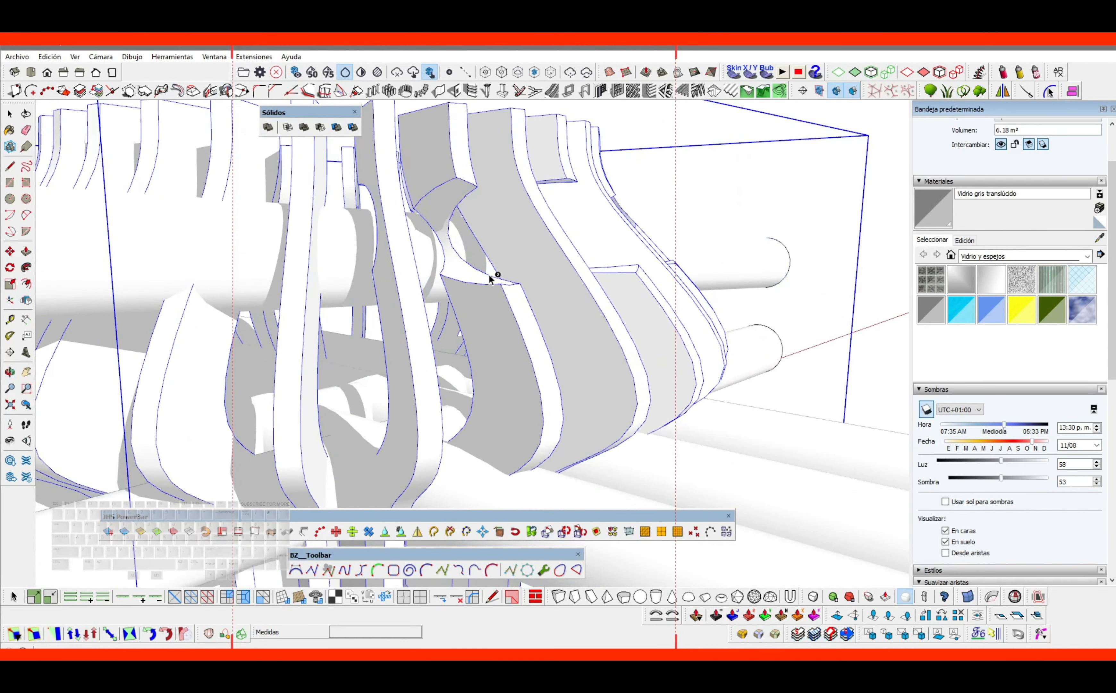
{"action": "scroll", "coordinate": [454, 226], "scroll_direction": "down", "scroll_amount": 6}
{"action": "key", "text": "space"}
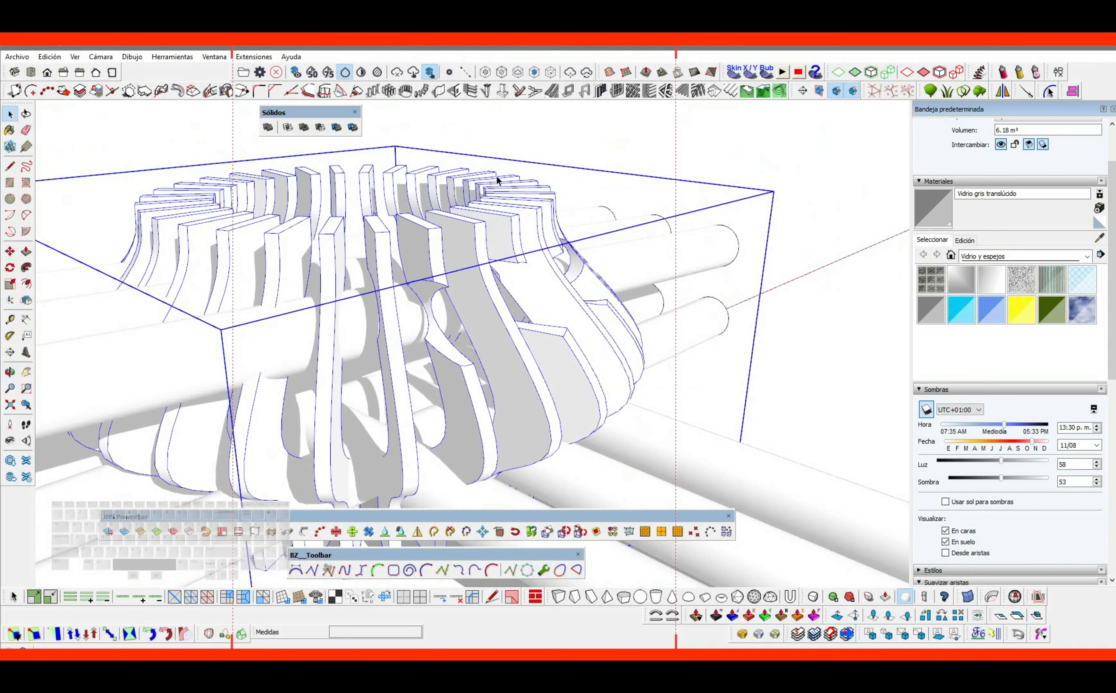
Subtract the group of upper red-axis cylinders from the slat pavilion
{"action": "middle_click_drag", "start_coordinate": [501, 175], "coordinate": [451, 249]}
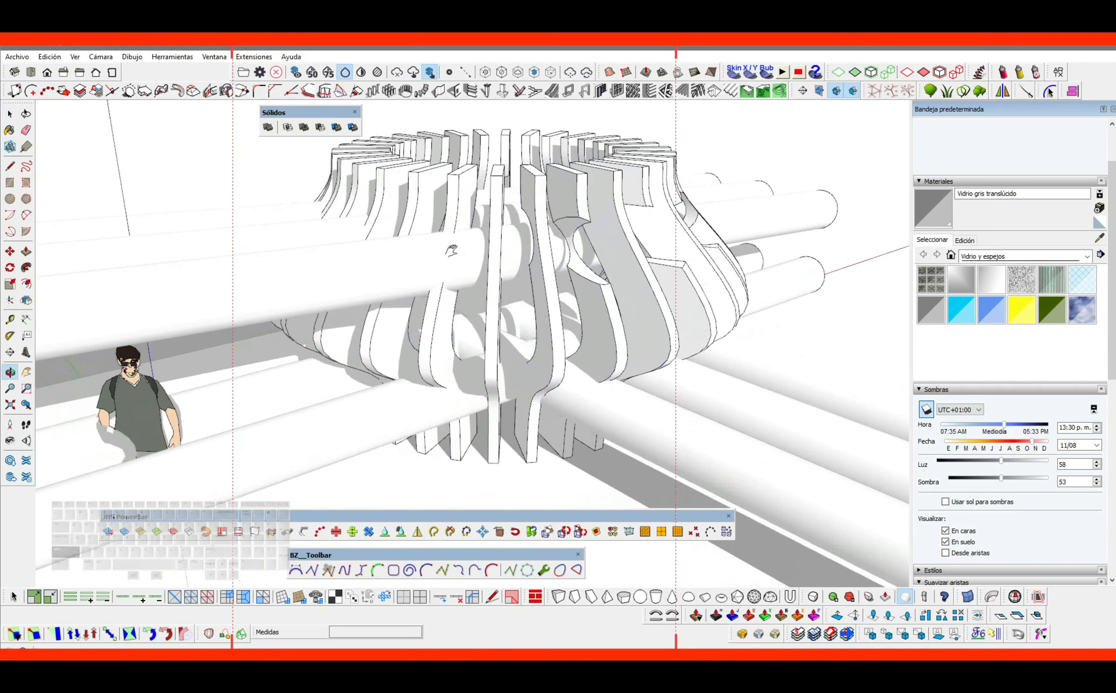
{"action": "scroll", "coordinate": [382, 262], "scroll_direction": "up", "scroll_amount": 1}
{"action": "mouse_move", "coordinate": [383, 262]}
{"action": "middle_mouse_down", "text": "shift"}
{"action": "mouse_move", "coordinate": [389, 299]}
{"action": "mouse_move", "coordinate": [391, 275]}
{"action": "middle_mouse_up", "text": "shift"}
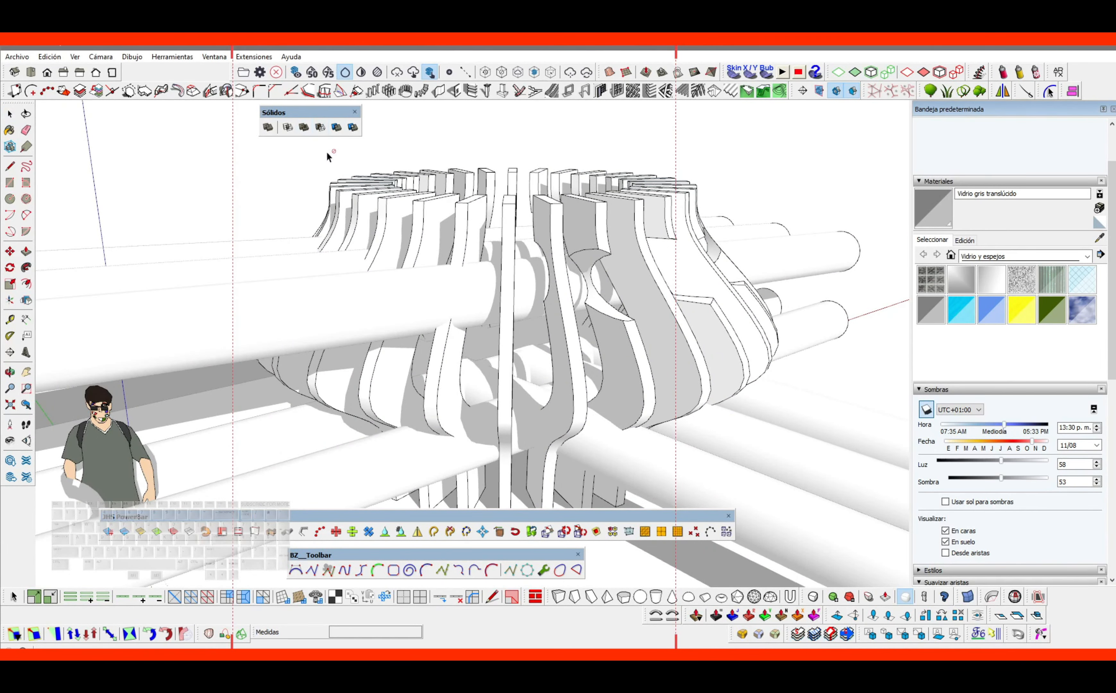
{"action": "left_click", "coordinate": [357, 294]}
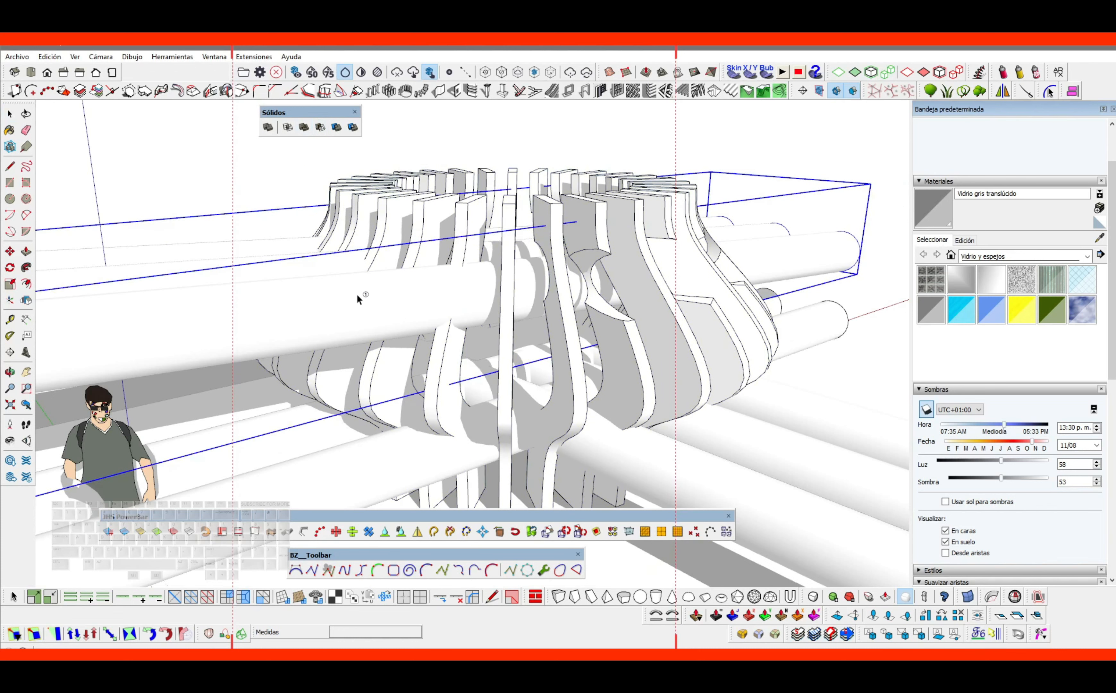
{"action": "left_click", "coordinate": [417, 215]}
Subtract the group of lower red-axis cylinders from the slat pavilion and examine the cut slats
{"action": "middle_click_drag", "start_coordinate": [474, 286], "coordinate": [465, 376]}
{"action": "scroll", "coordinate": [556, 354], "scroll_direction": "up", "scroll_amount": 1}
{"action": "left_click", "coordinate": [463, 376]}
{"action": "scroll", "coordinate": [464, 377], "scroll_direction": "up", "scroll_amount": 3}
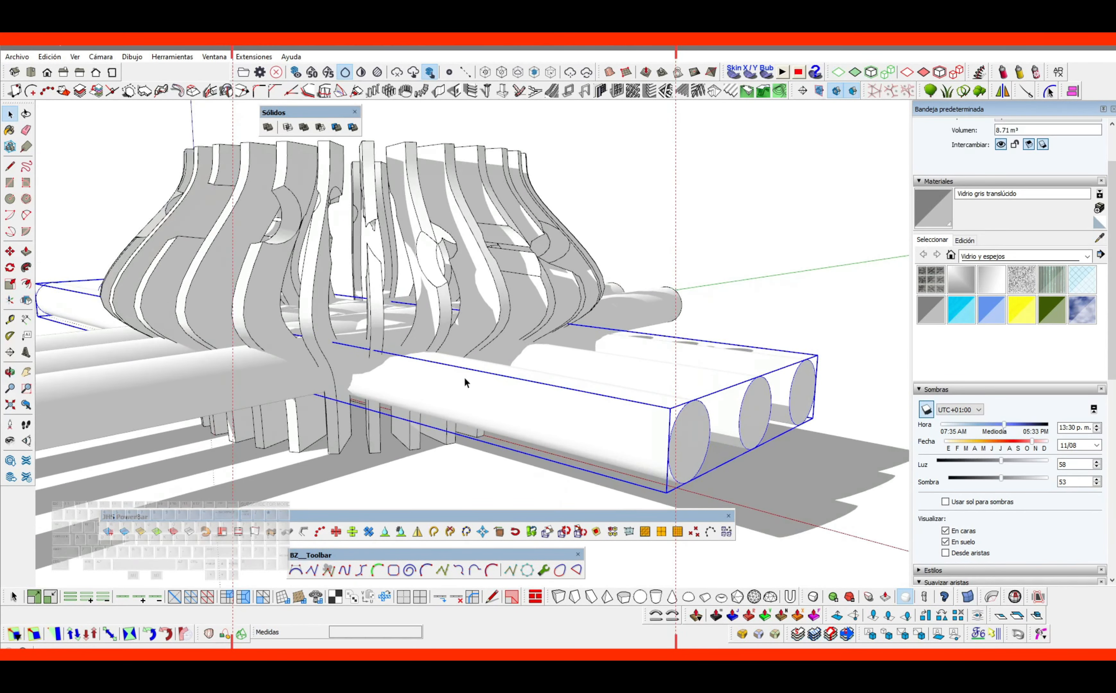
{"action": "left_click", "coordinate": [609, 196]}
{"action": "left_click", "coordinate": [318, 126]}
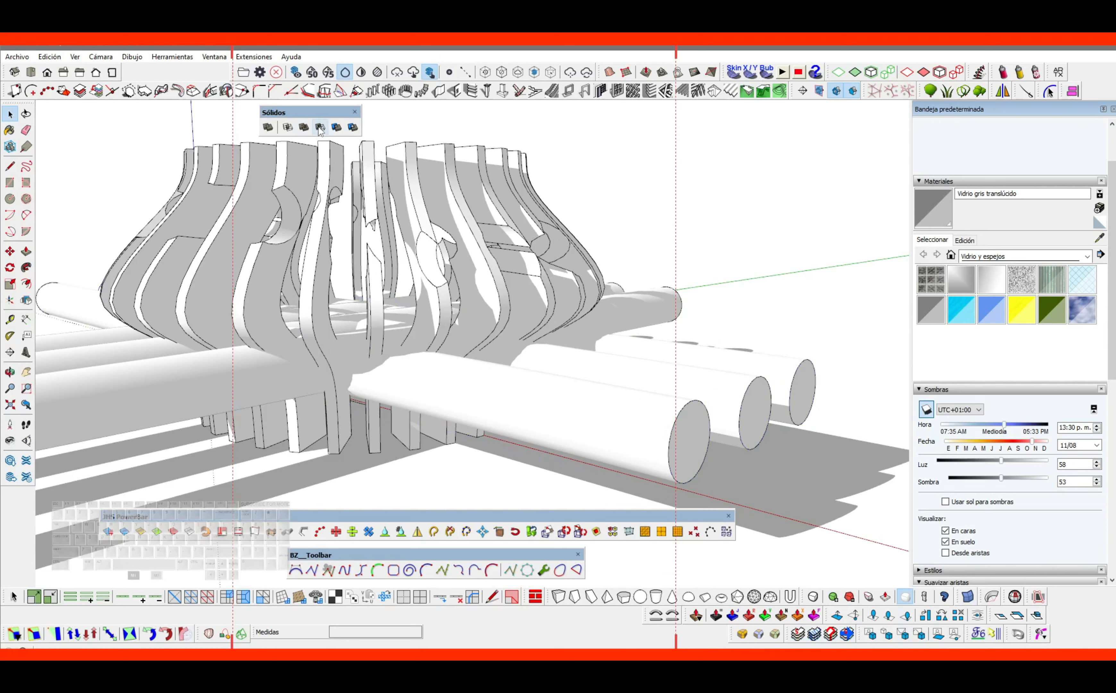
{"action": "left_click", "coordinate": [460, 393]}
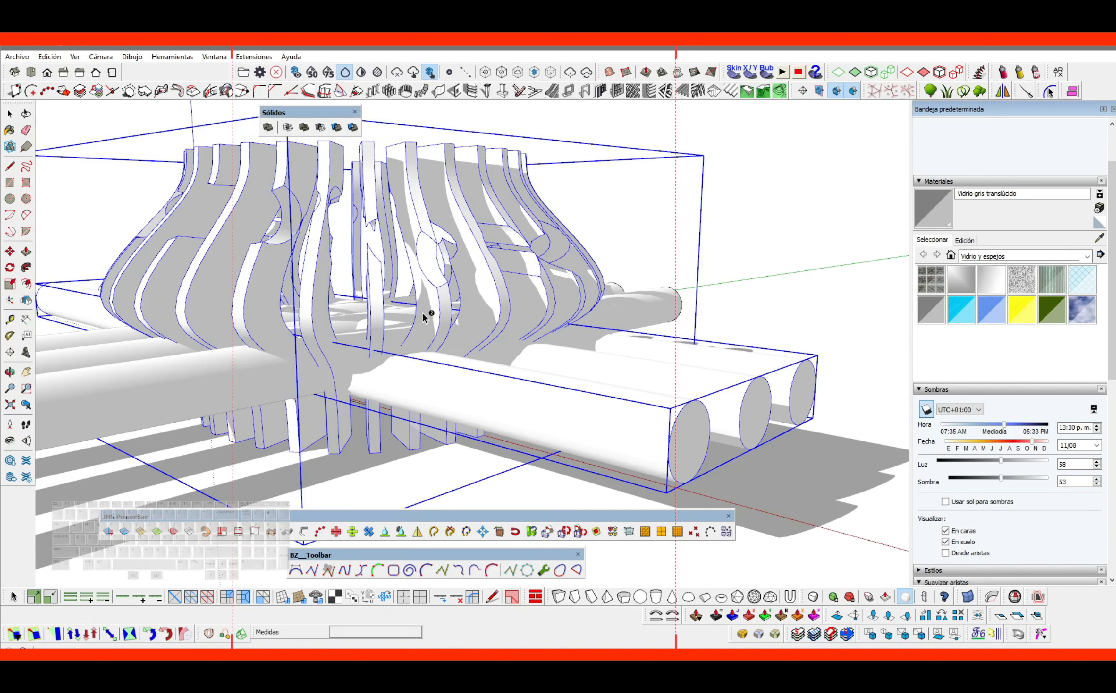
{"action": "left_click", "coordinate": [422, 312]}
{"action": "scroll", "coordinate": [422, 312], "scroll_direction": "down", "scroll_amount": 3}
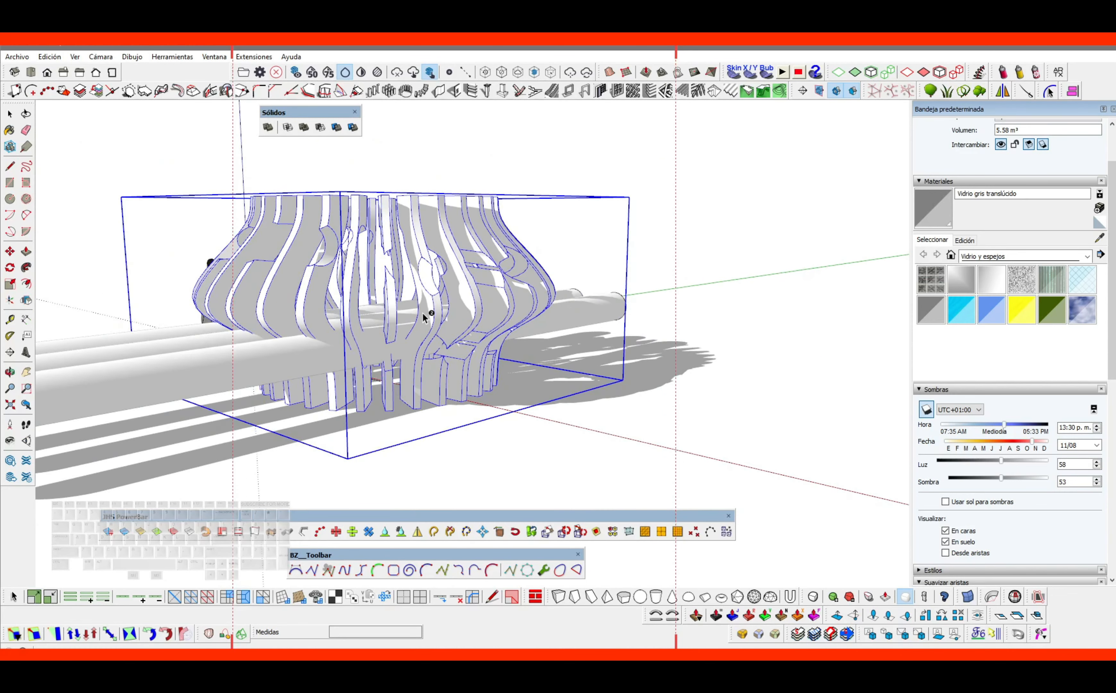
{"action": "middle_click_drag", "start_coordinate": [422, 312], "coordinate": [464, 292]}
{"action": "scroll", "coordinate": [463, 291], "scroll_direction": "up", "scroll_amount": 10}
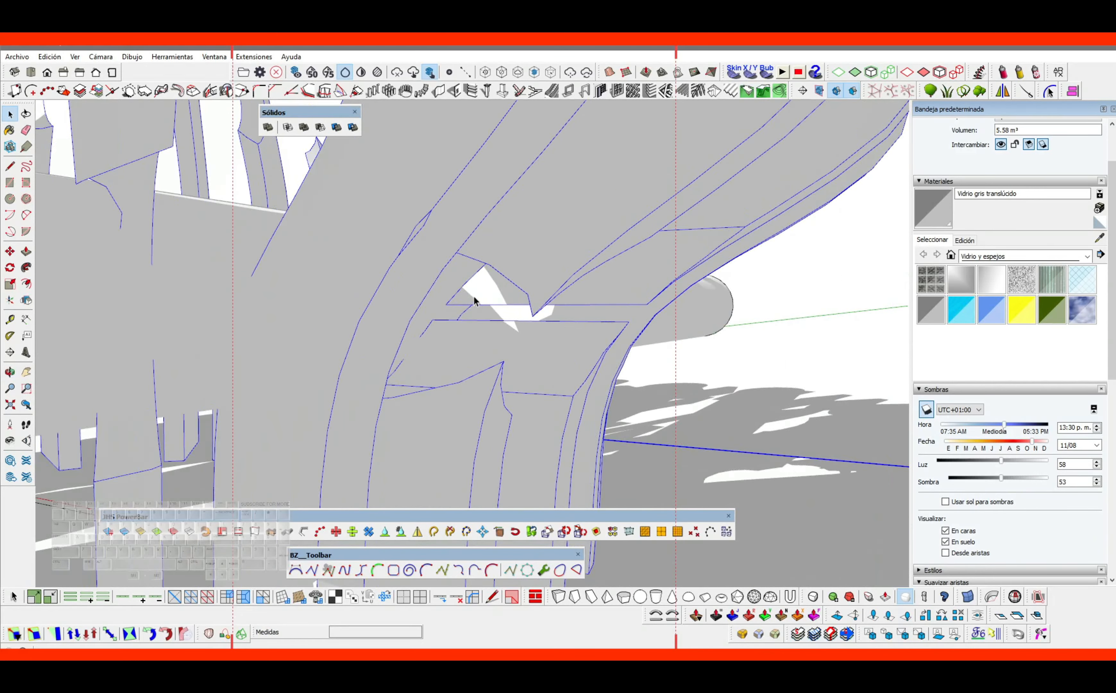
{"action": "scroll", "coordinate": [529, 265], "scroll_direction": "down", "scroll_amount": 10}
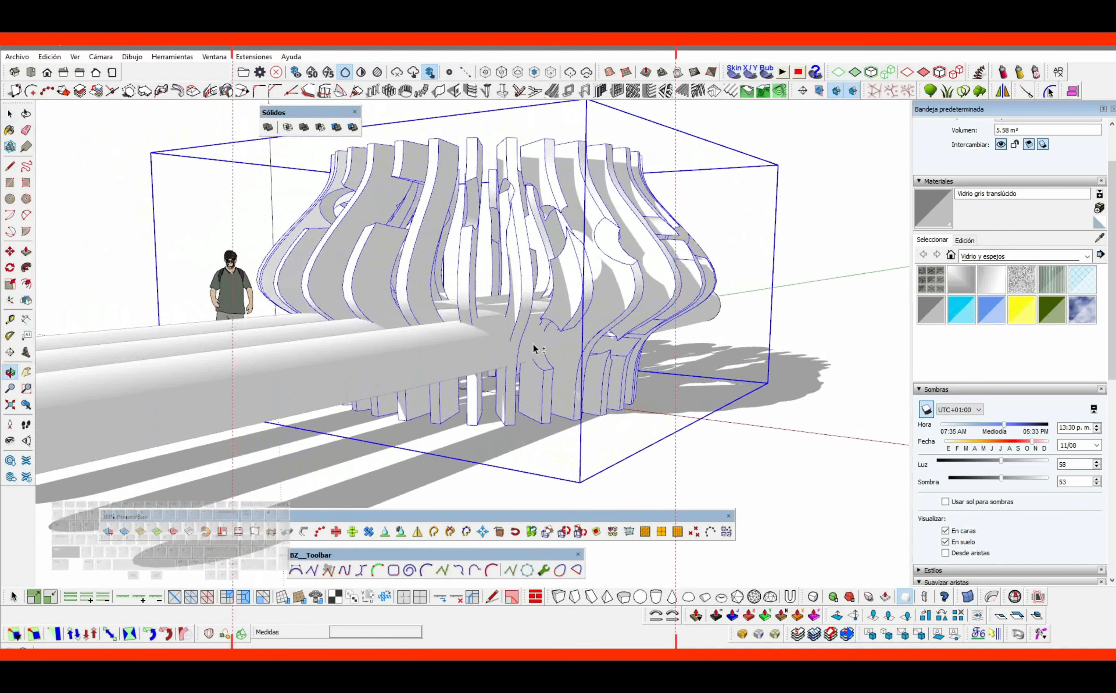
{"action": "key", "text": "space"}
Subtract the remaining group of lower green-axis cylinders from the slat pavilion
{"action": "left_click", "coordinate": [336, 215]}
{"action": "middle_click_drag", "start_coordinate": [437, 264], "coordinate": [463, 269]}
{"action": "scroll", "coordinate": [499, 264], "scroll_direction": "up", "scroll_amount": 2}
{"action": "key", "text": "space"}
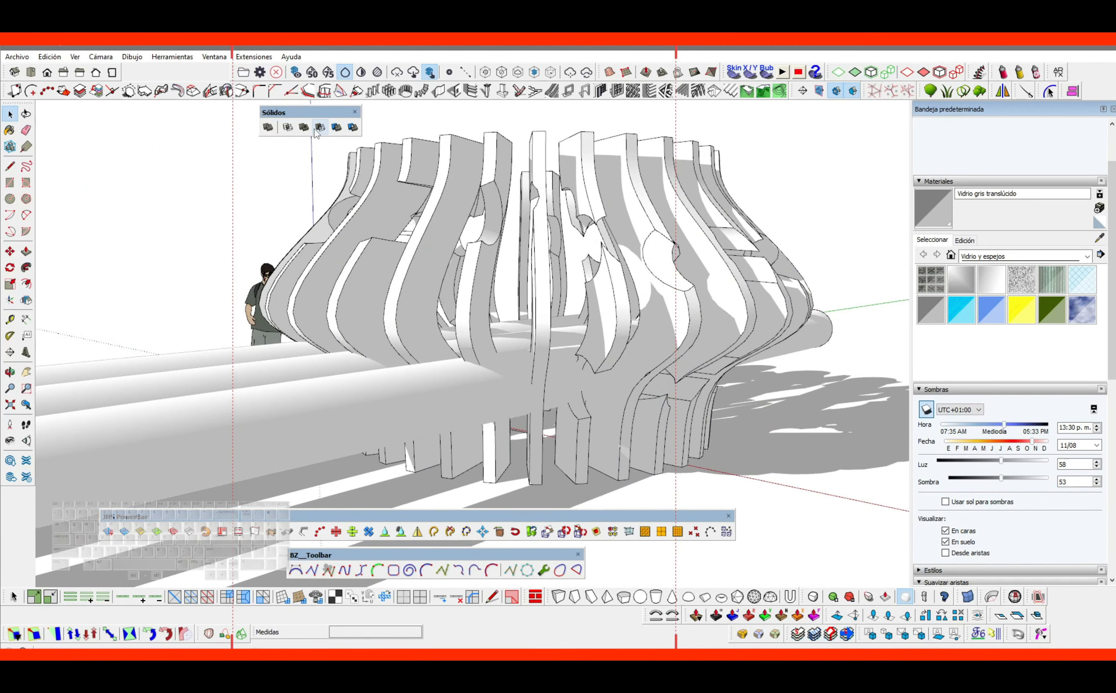
{"action": "left_click", "coordinate": [320, 128]}
{"action": "left_click", "coordinate": [357, 394]}
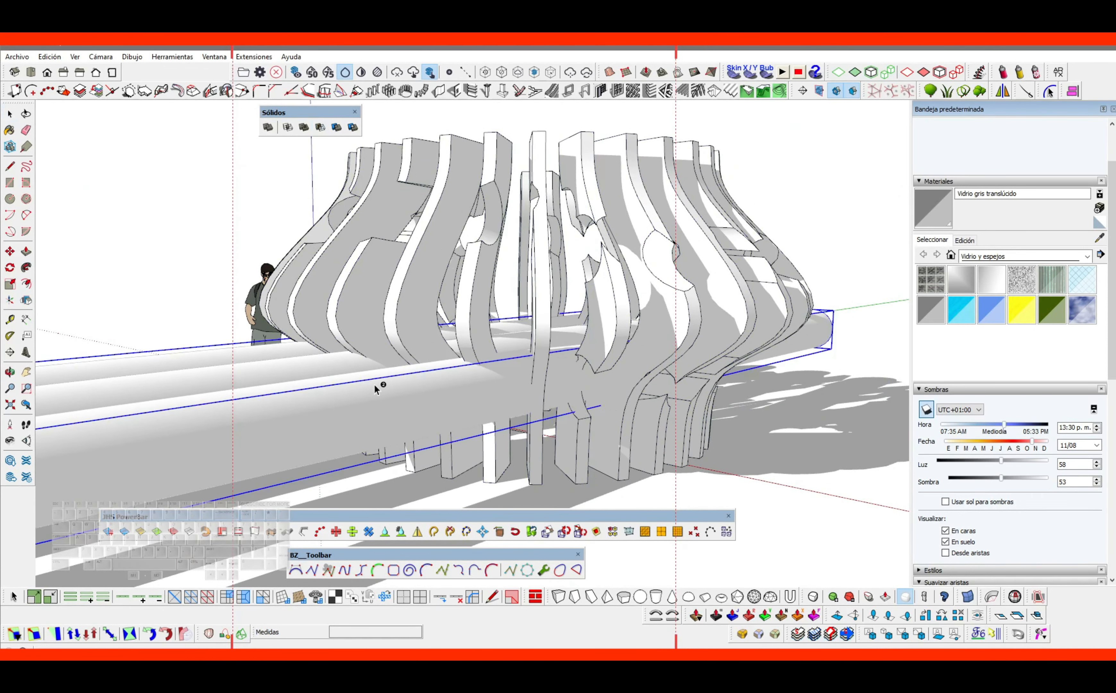
{"action": "left_click", "coordinate": [467, 306]}
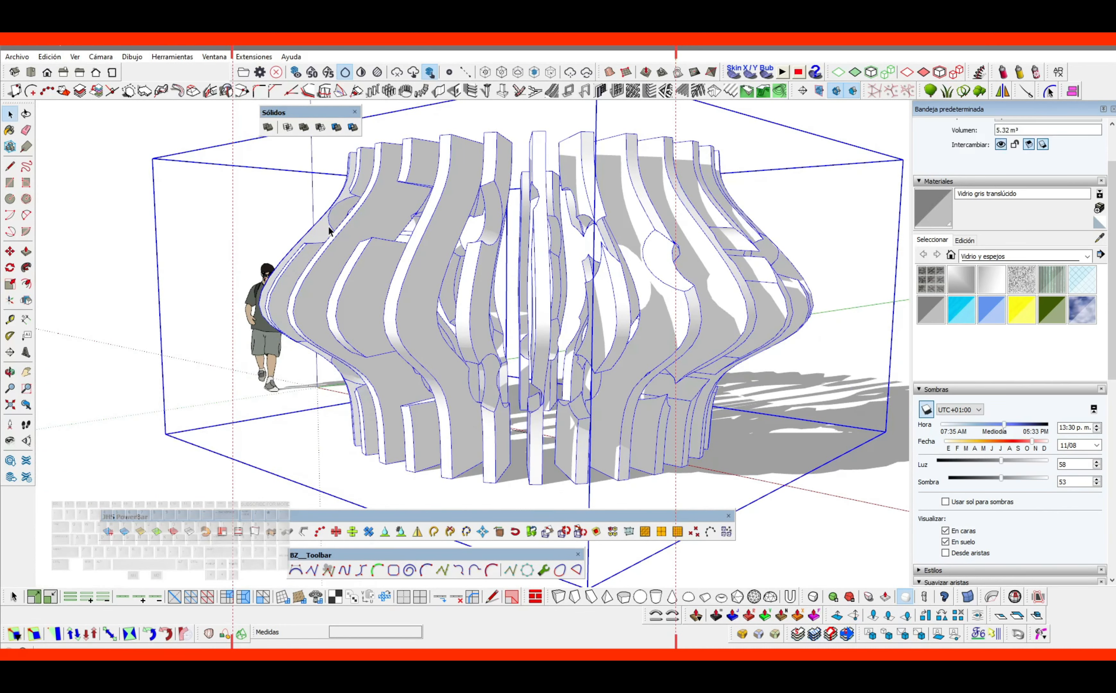
Draw a circle at the centre of the pavilion's base, reaching out to the inner edges of the slats
{"action": "middle_click_drag", "start_coordinate": [277, 201], "coordinate": [440, 417]}
{"action": "scroll", "coordinate": [431, 345], "scroll_direction": "up", "scroll_amount": 1}
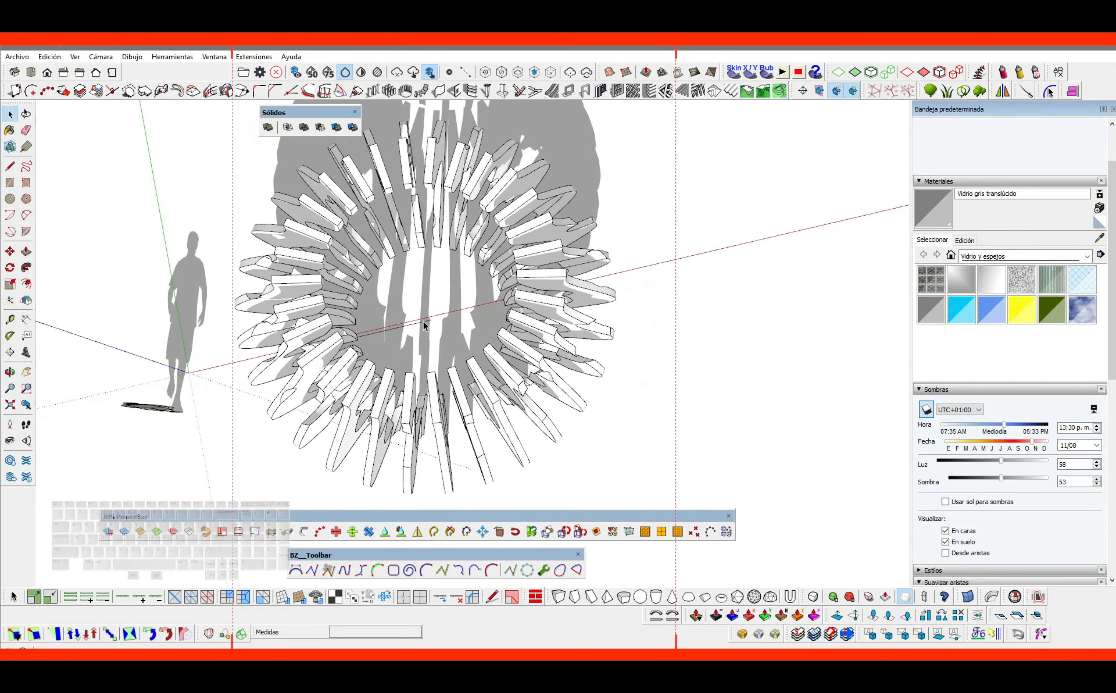
{"action": "key", "text": "c"}
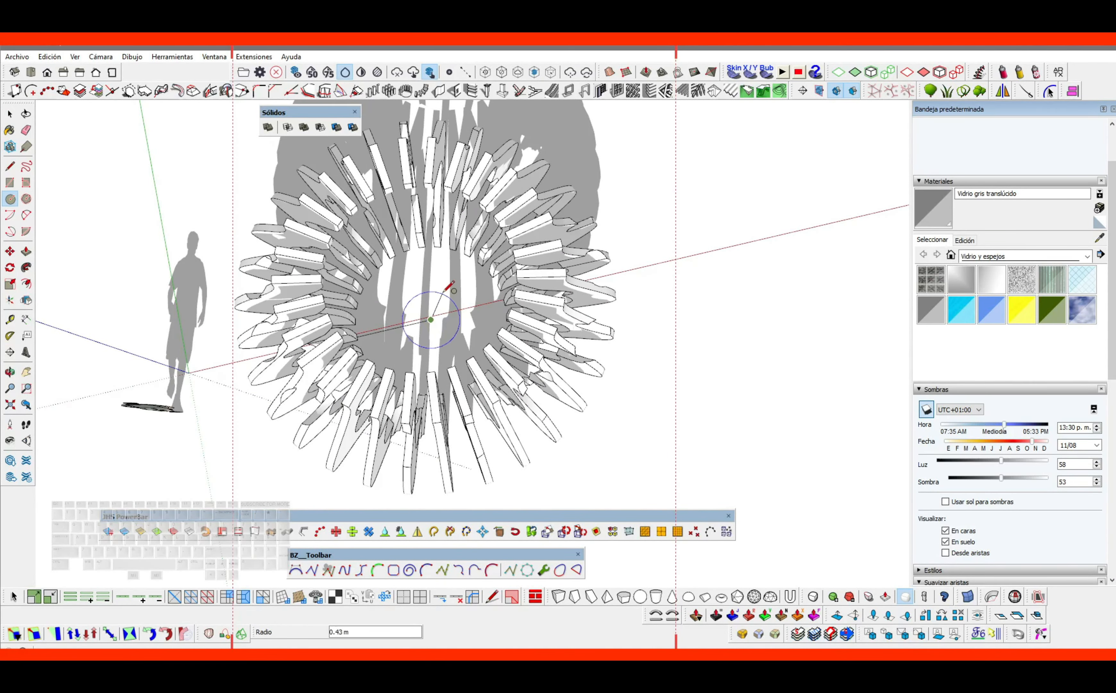
{"action": "left_click", "coordinate": [452, 249]}
{"action": "key", "text": "space"}
Offset the circle about 0.25 m outward and delete the inner disc, leaving a flat ring
{"action": "left_click", "coordinate": [441, 277]}
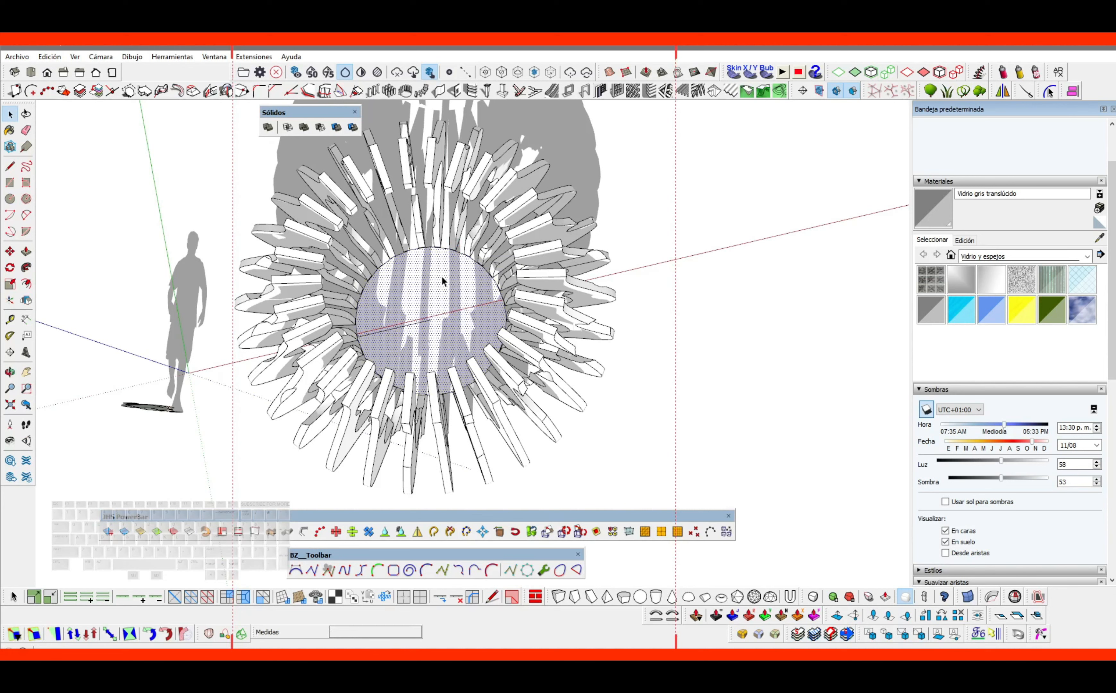
{"action": "left_click", "coordinate": [479, 266]}
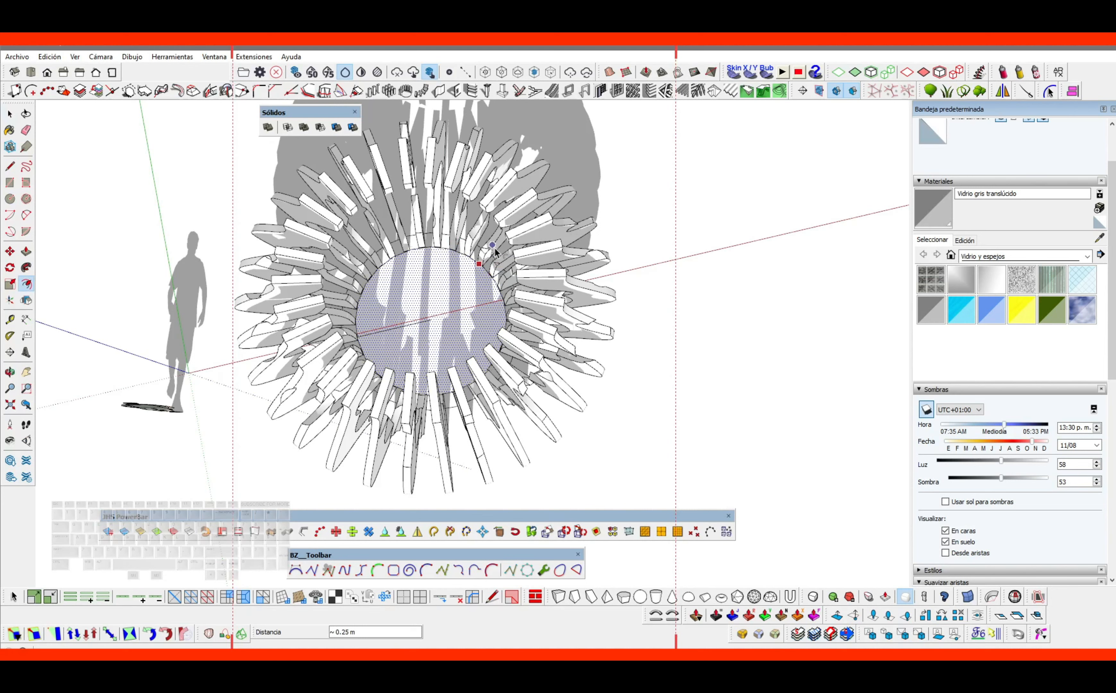
{"action": "left_click", "coordinate": [495, 248]}
{"action": "key", "text": "space"}
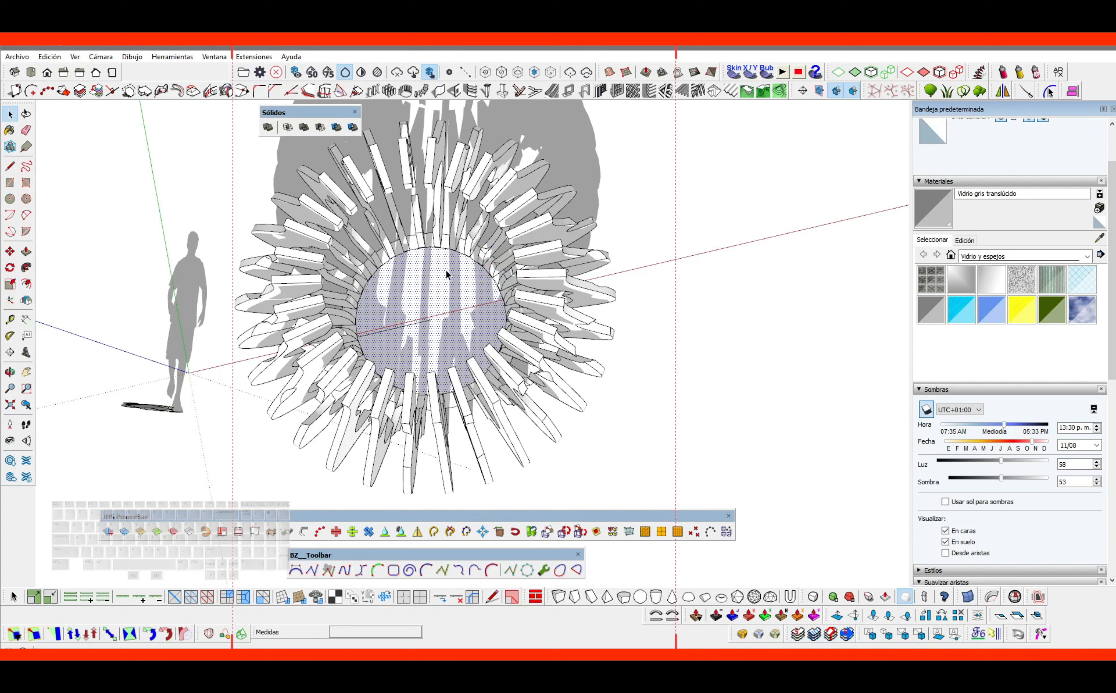
{"action": "key", "text": "Delete"}
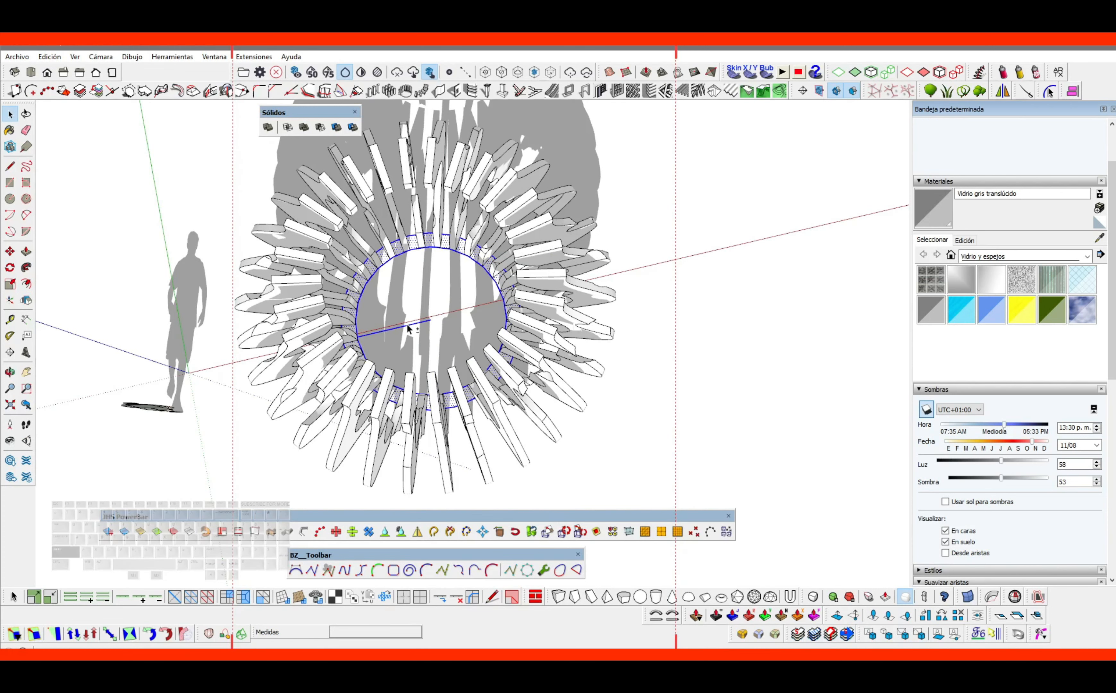
Make the flat ring a group and move it straight up about 3.09 m to the top of the slats
{"action": "right_click", "coordinate": [461, 251]}
{"action": "left_click", "coordinate": [477, 137]}
{"action": "mouse_move", "coordinate": [438, 261]}
{"action": "middle_mouse_down"}
{"action": "mouse_move", "coordinate": [426, 299]}
{"action": "mouse_move", "coordinate": [451, 398]}
{"action": "mouse_move", "coordinate": [438, 274]}
{"action": "middle_mouse_up"}
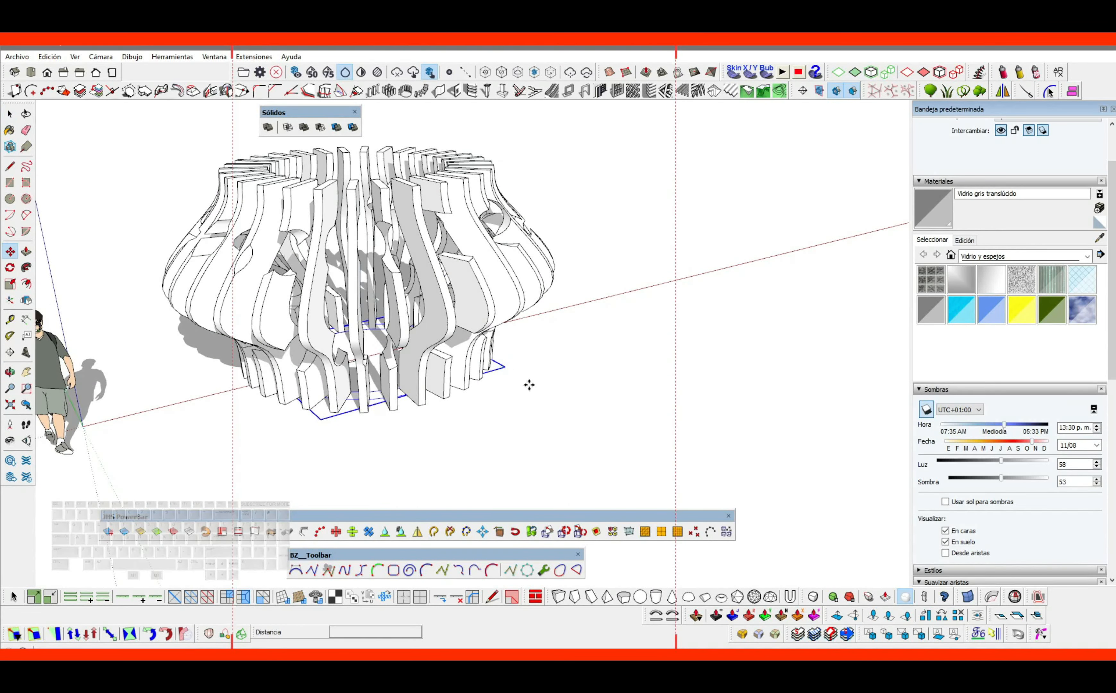
{"action": "left_click", "coordinate": [544, 391]}
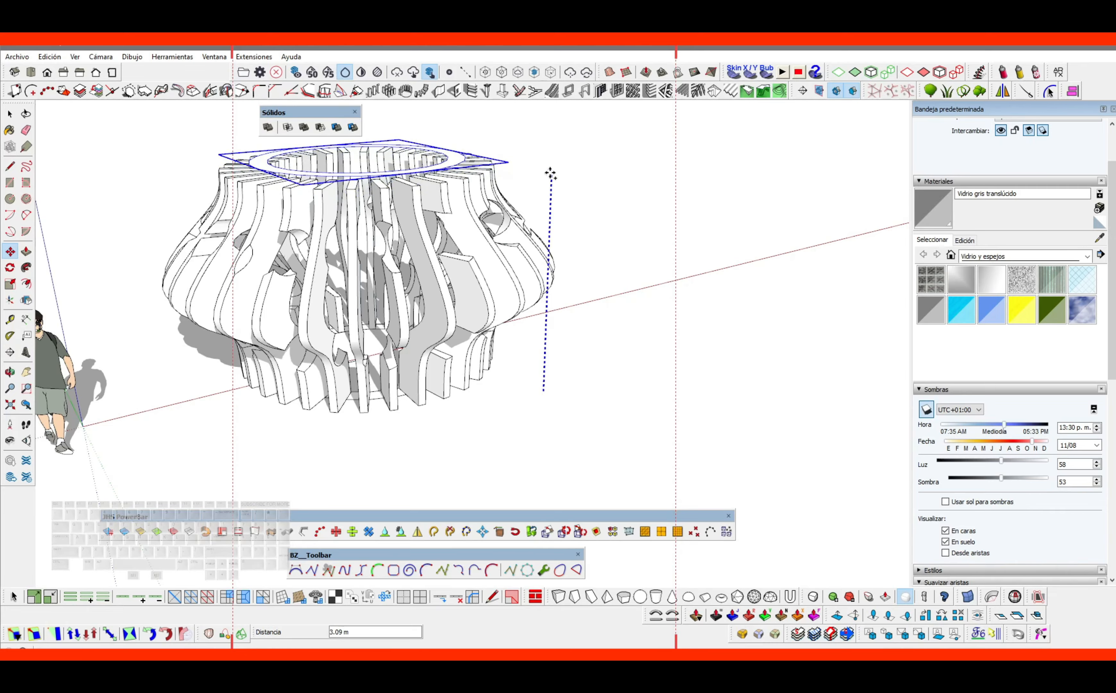
{"action": "left_click", "coordinate": [550, 169]}
Convert the flat ring group on top of the slats into a component
{"action": "scroll", "coordinate": [454, 170], "scroll_direction": "up", "scroll_amount": 3}
{"action": "middle_click_drag", "start_coordinate": [452, 172], "coordinate": [469, 229]}
{"action": "right_click", "coordinate": [470, 227]}
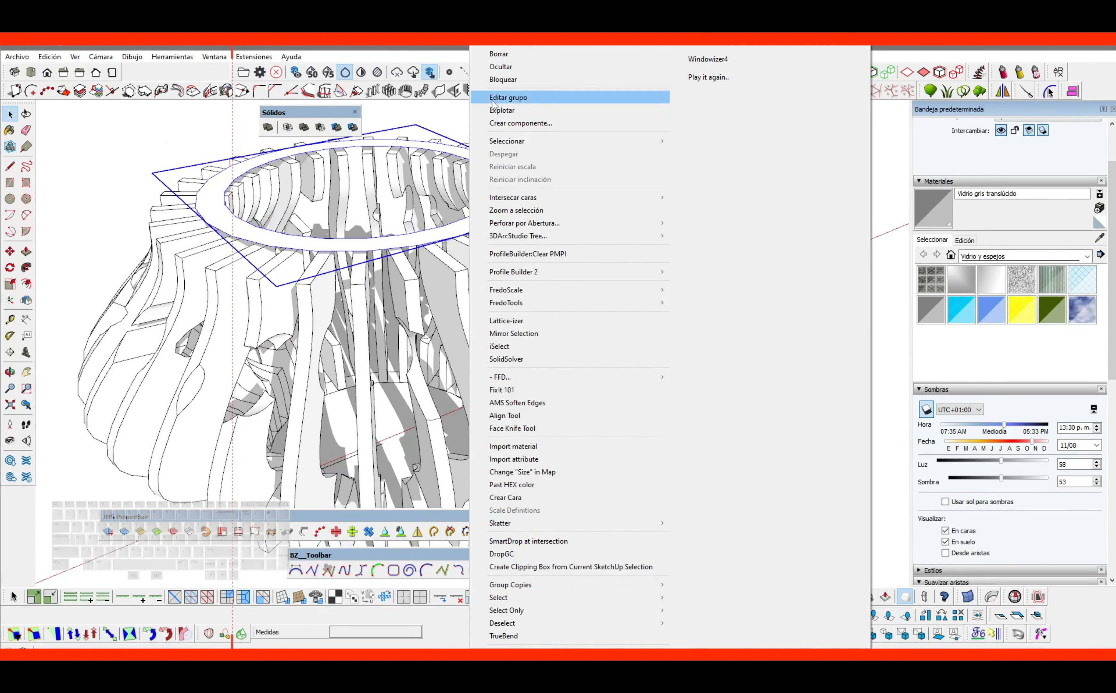
{"action": "left_click", "coordinate": [486, 123]}
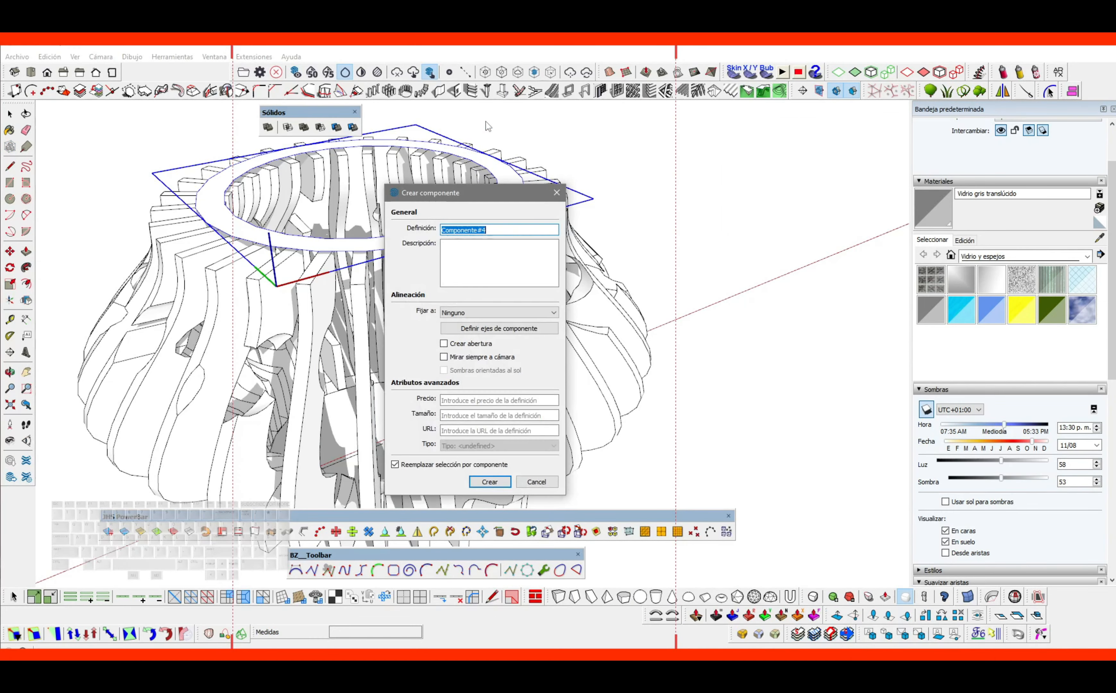
{"action": "left_click", "coordinate": [495, 481]}
Copy the ring component straight down to the lower slats, and copy that lower ring about 1.14 m back up
{"action": "scroll", "coordinate": [403, 293], "scroll_direction": "down", "scroll_amount": 2}
{"action": "middle_click_drag", "start_coordinate": [403, 298], "coordinate": [417, 258]}
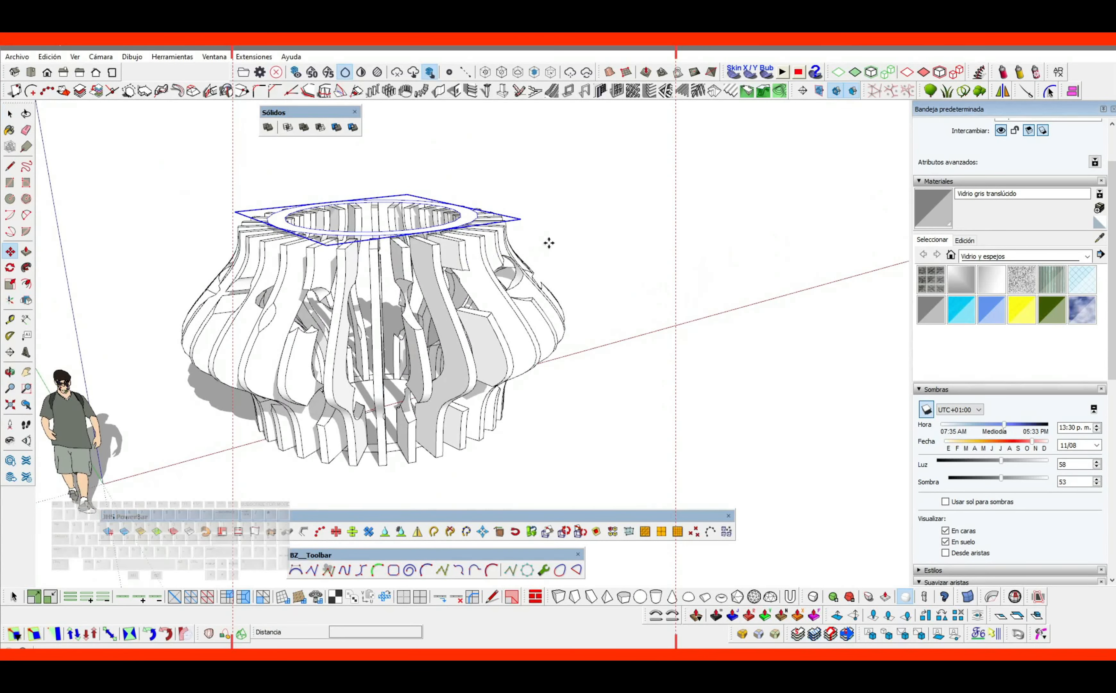
{"action": "left_click", "coordinate": [562, 210]}
{"action": "key", "text": "ctrl"}
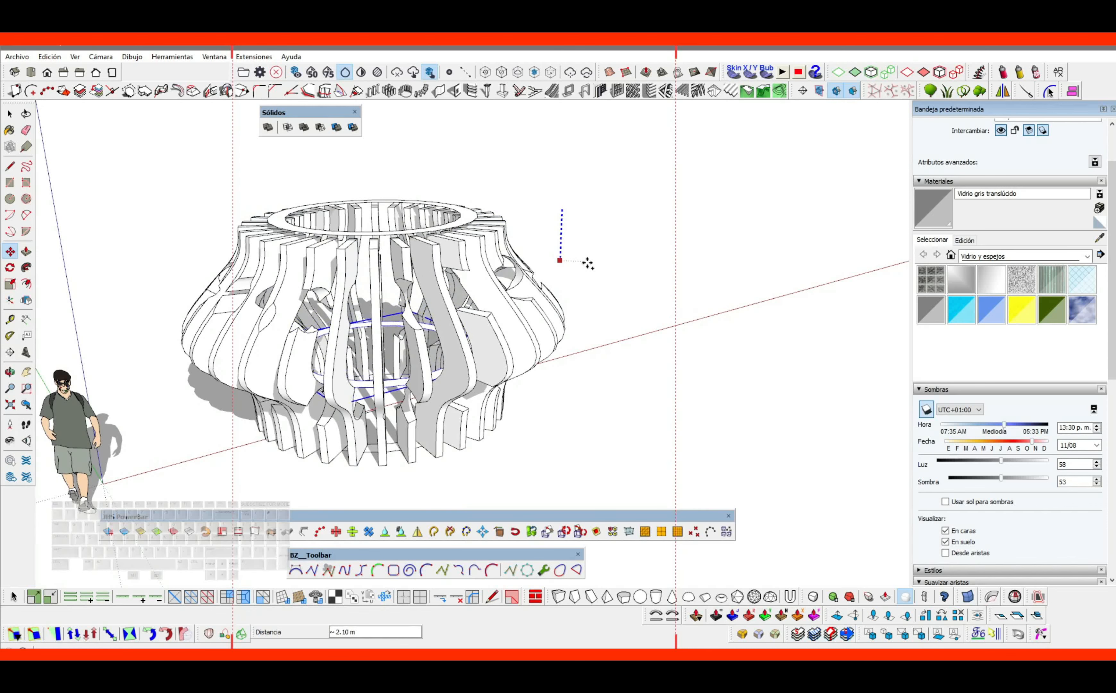
{"action": "left_click", "coordinate": [564, 272]}
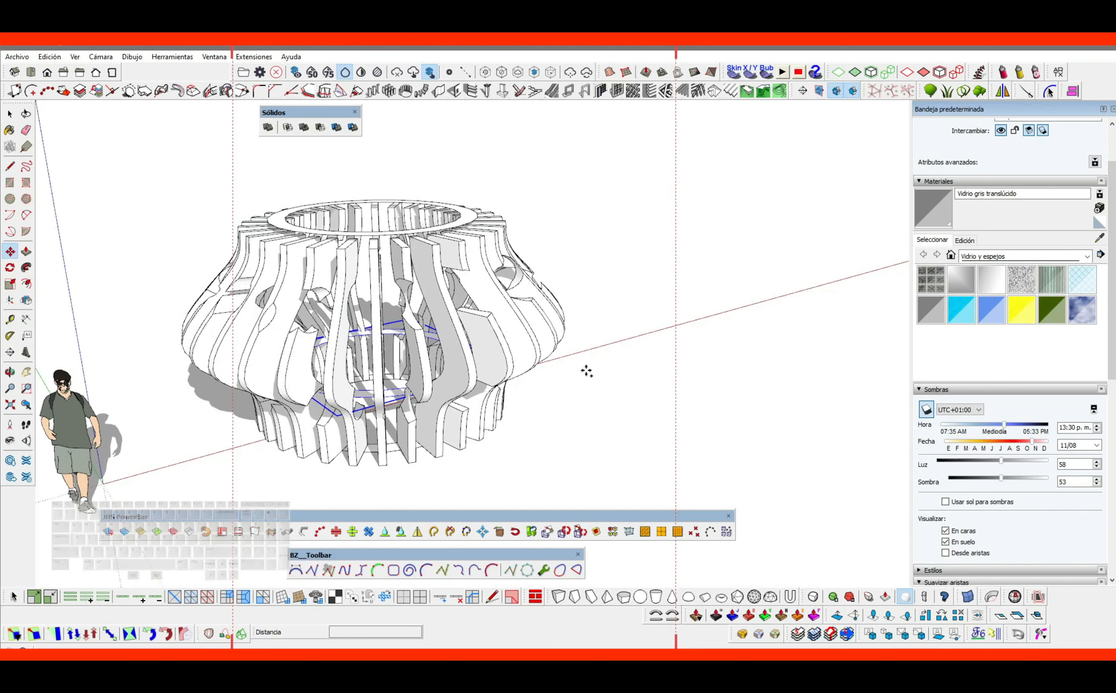
{"action": "left_click", "coordinate": [587, 371]}
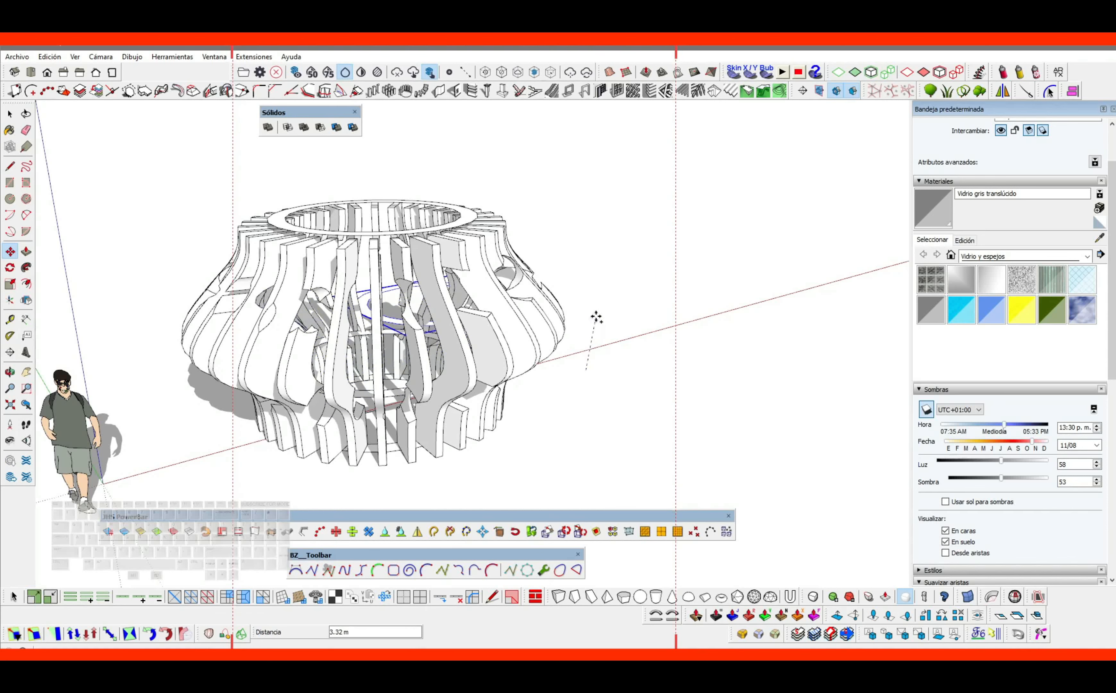
{"action": "left_click", "coordinate": [588, 309]}
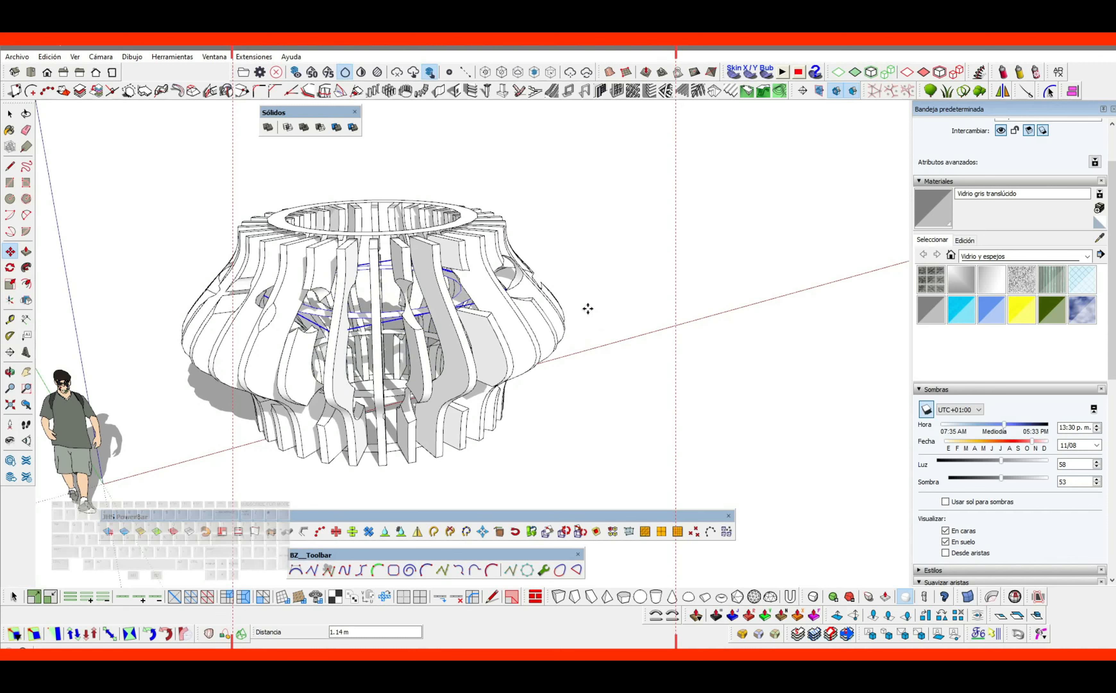
Scale the two copied rings together uniformly about their centre by about 1.43, using X-ray view to reach them
{"action": "key", "text": "space"}
{"action": "key", "text": "s"}
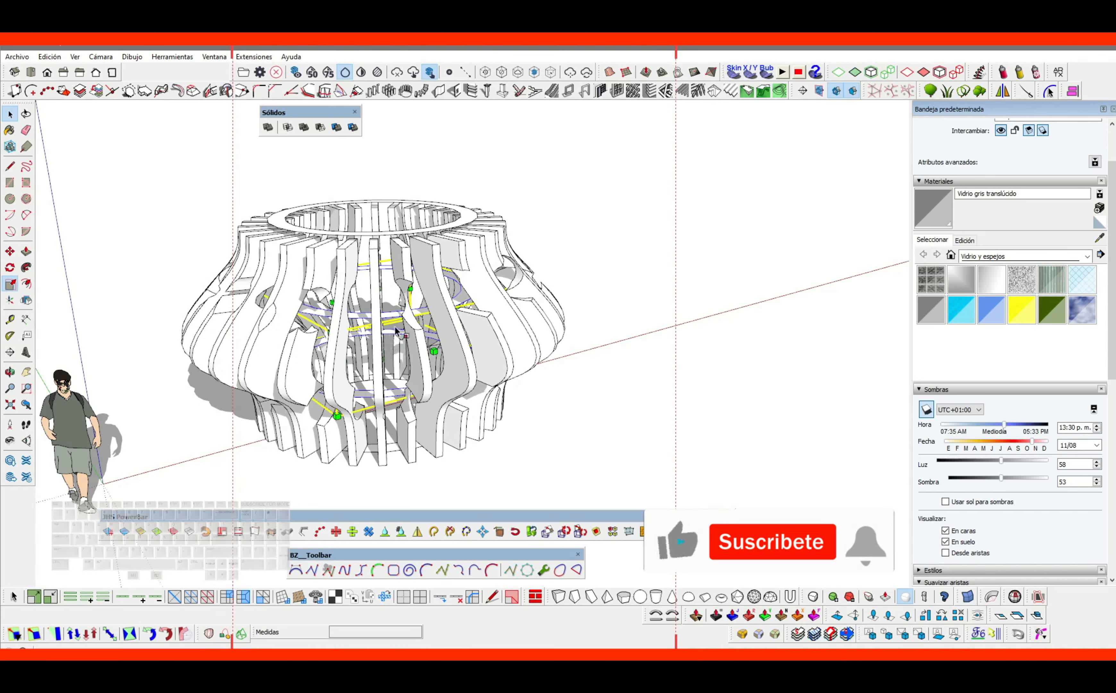
{"action": "key", "text": "x"}
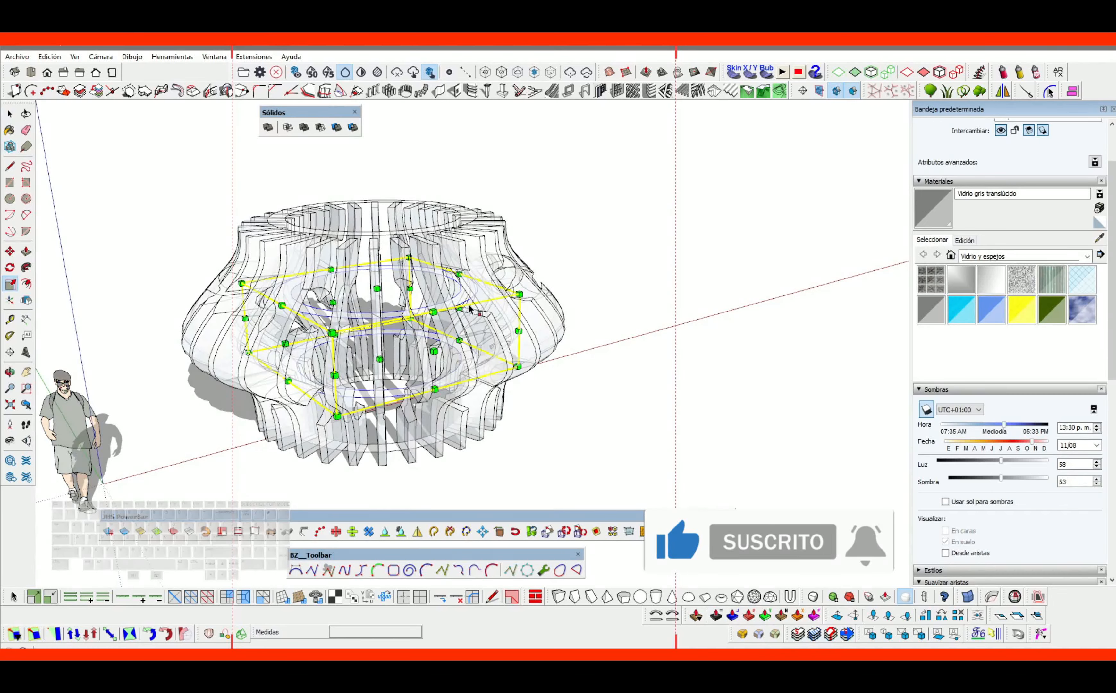
{"action": "scroll", "coordinate": [482, 309], "scroll_direction": "up", "scroll_amount": 3}
{"action": "middle_click_drag", "start_coordinate": [552, 302], "coordinate": [607, 287], "text": "shift"}
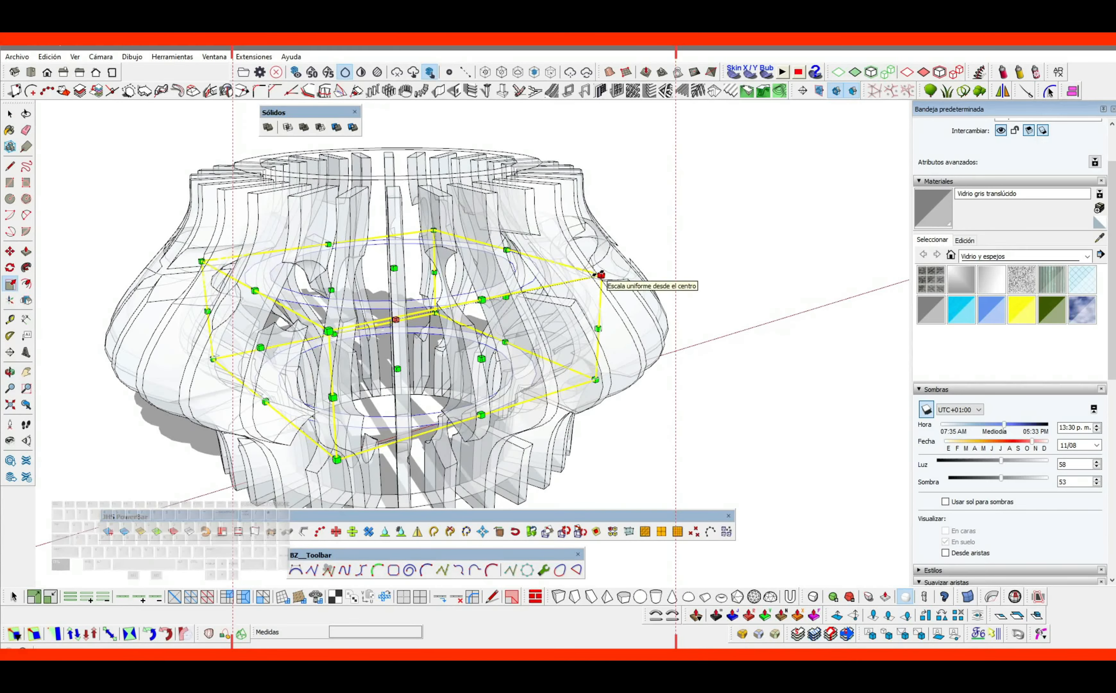
{"action": "left_click_drag", "start_coordinate": [600, 274], "coordinate": [696, 247]}
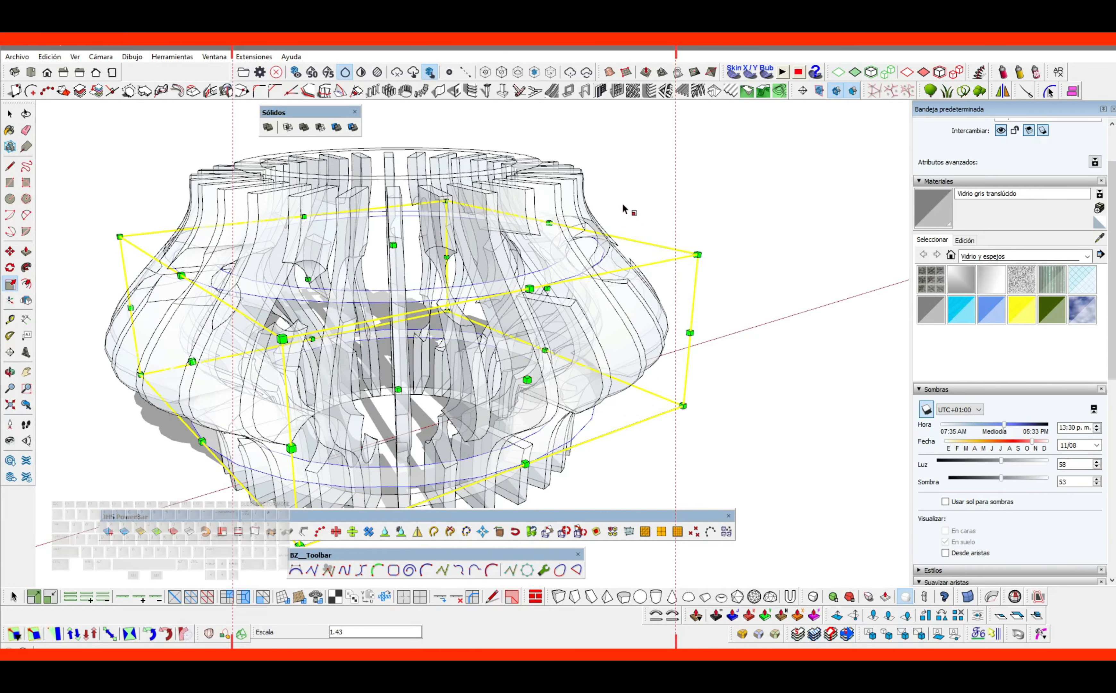
{"action": "key", "text": "Escape"}
{"action": "scroll", "coordinate": [619, 202], "scroll_direction": "down", "scroll_amount": 2}
{"action": "middle_click_drag", "start_coordinate": [619, 202], "coordinate": [370, 206]}
{"action": "key", "text": "space"}
{"action": "key", "text": "x"}
Edit the top ring component and extrude its flat face upward about 0.09 m
{"action": "double_click", "coordinate": [362, 196]}
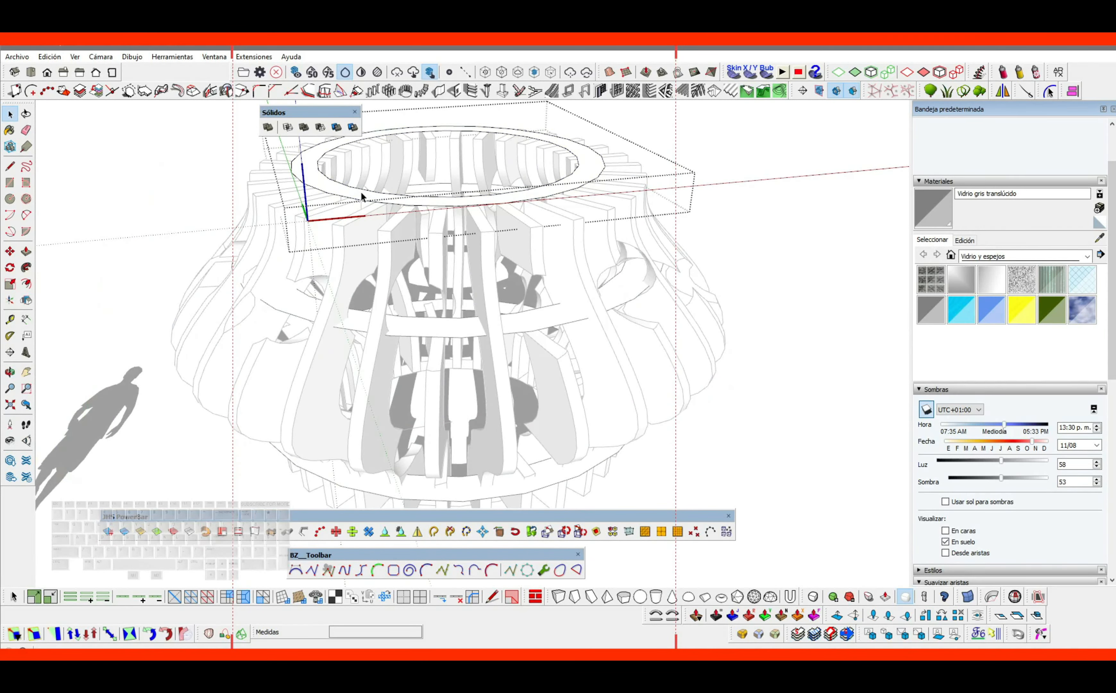
{"action": "left_click", "coordinate": [361, 196]}
{"action": "key", "text": "p"}
{"action": "left_click", "coordinate": [361, 196]}
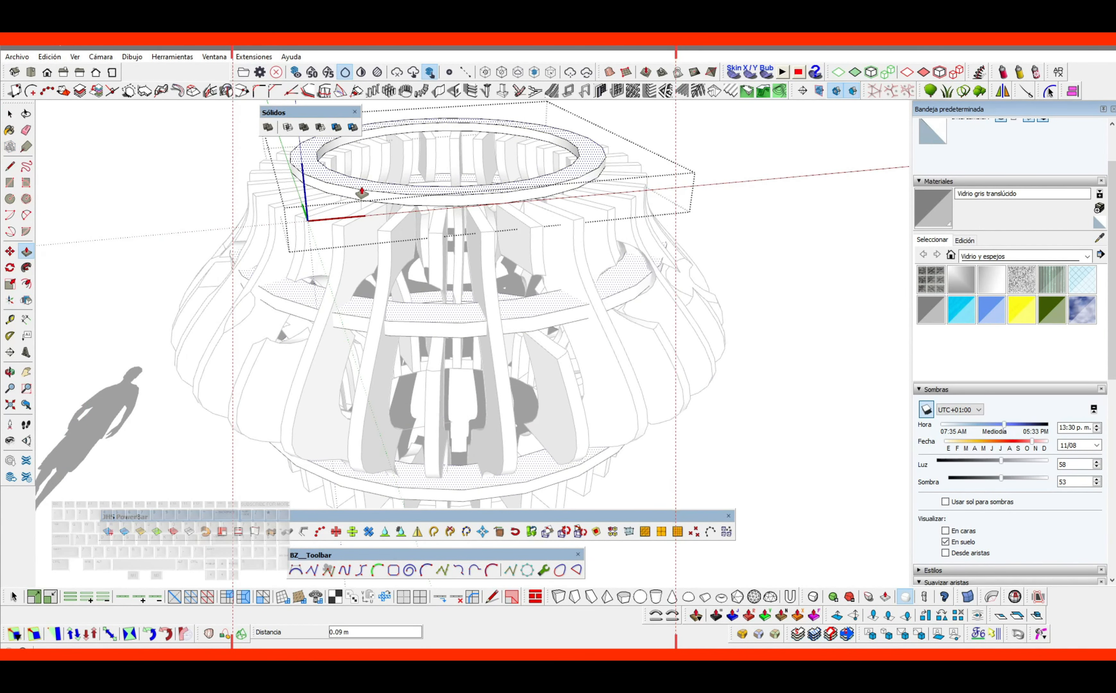
{"action": "left_click", "coordinate": [361, 193]}
{"action": "key", "text": "space"}
{"action": "scroll", "coordinate": [348, 189], "scroll_direction": "down", "scroll_amount": 3}
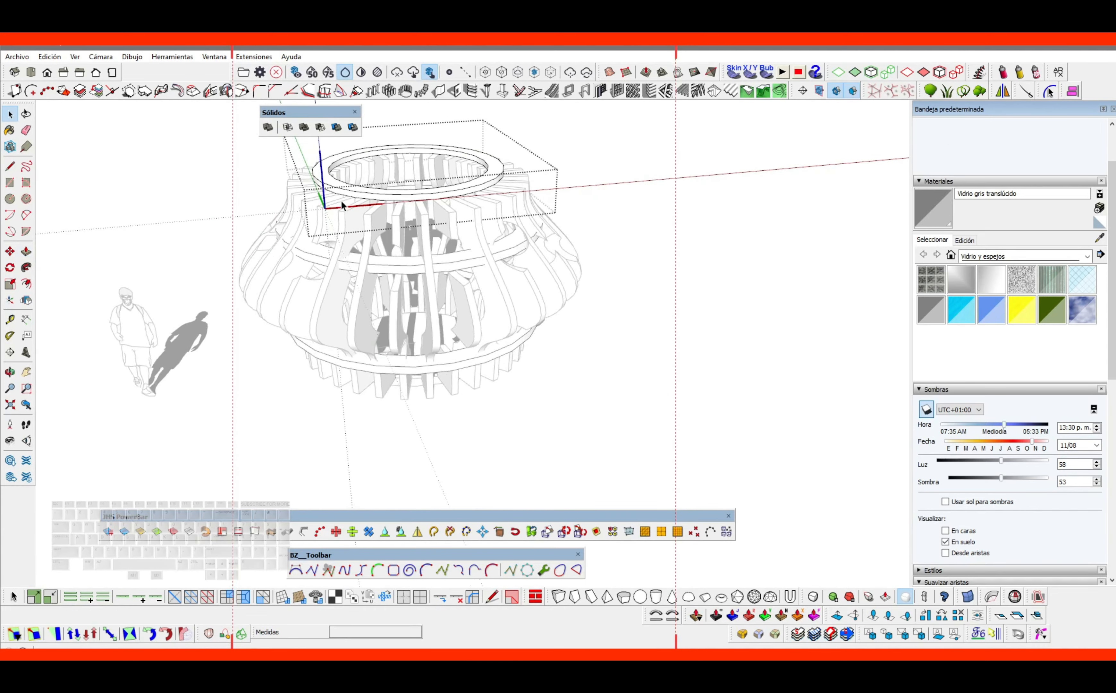
{"action": "middle_click_drag", "start_coordinate": [342, 206], "coordinate": [319, 282]}
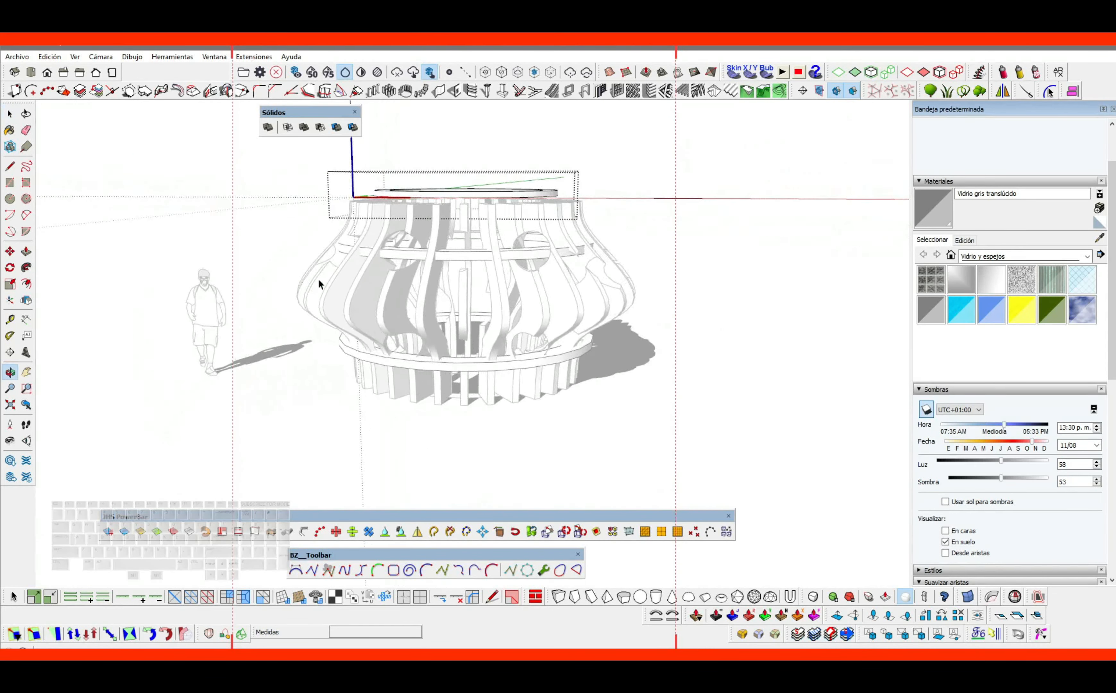
{"action": "scroll", "coordinate": [512, 255], "scroll_direction": "up", "scroll_amount": 5}
{"action": "key", "text": "Escape"}
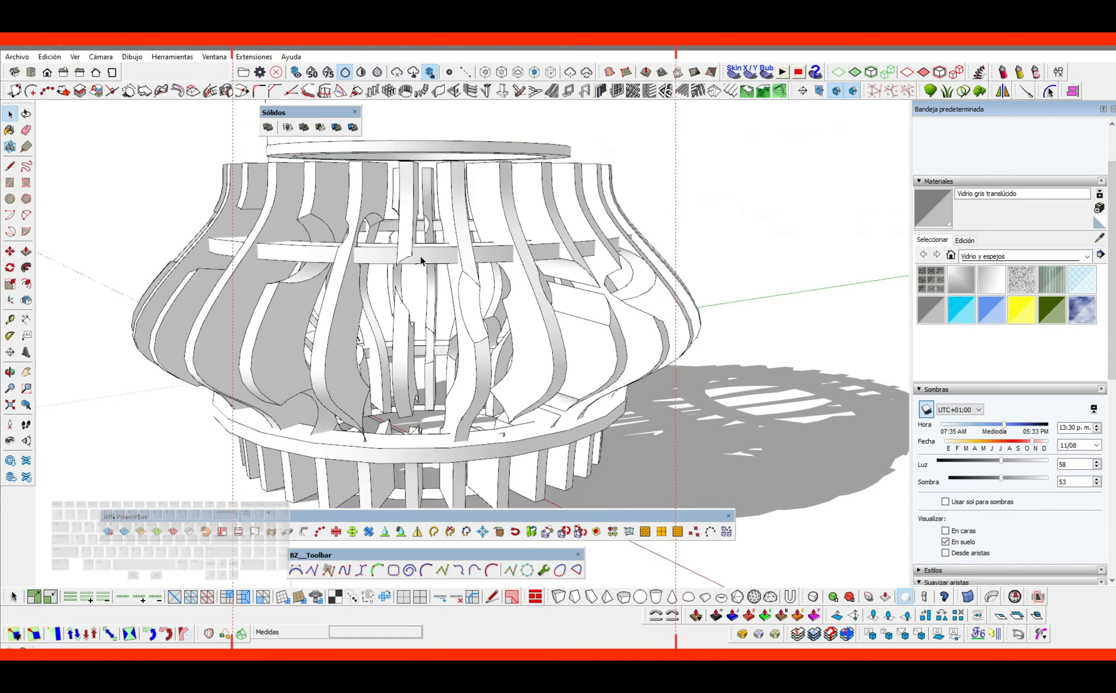
Move the upper of the two enlarged rings slightly higher along the slats
{"action": "scroll", "coordinate": [423, 257], "scroll_direction": "down", "scroll_amount": 3}
{"action": "left_click", "coordinate": [444, 255]}
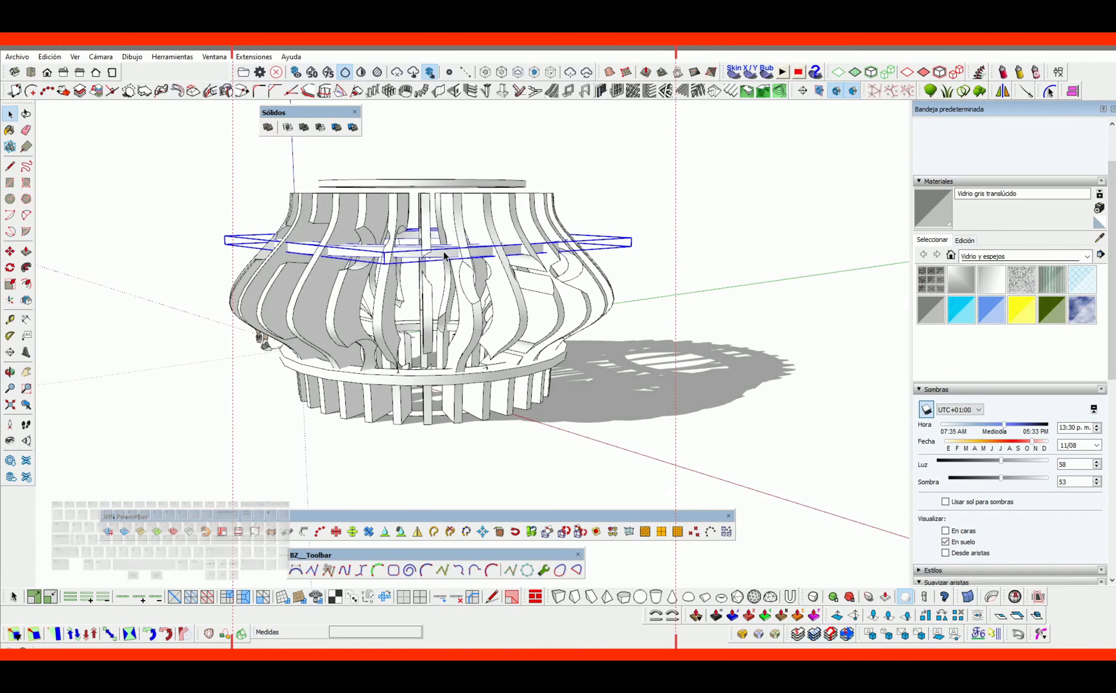
{"action": "middle_click_drag", "start_coordinate": [439, 378], "coordinate": [458, 364]}
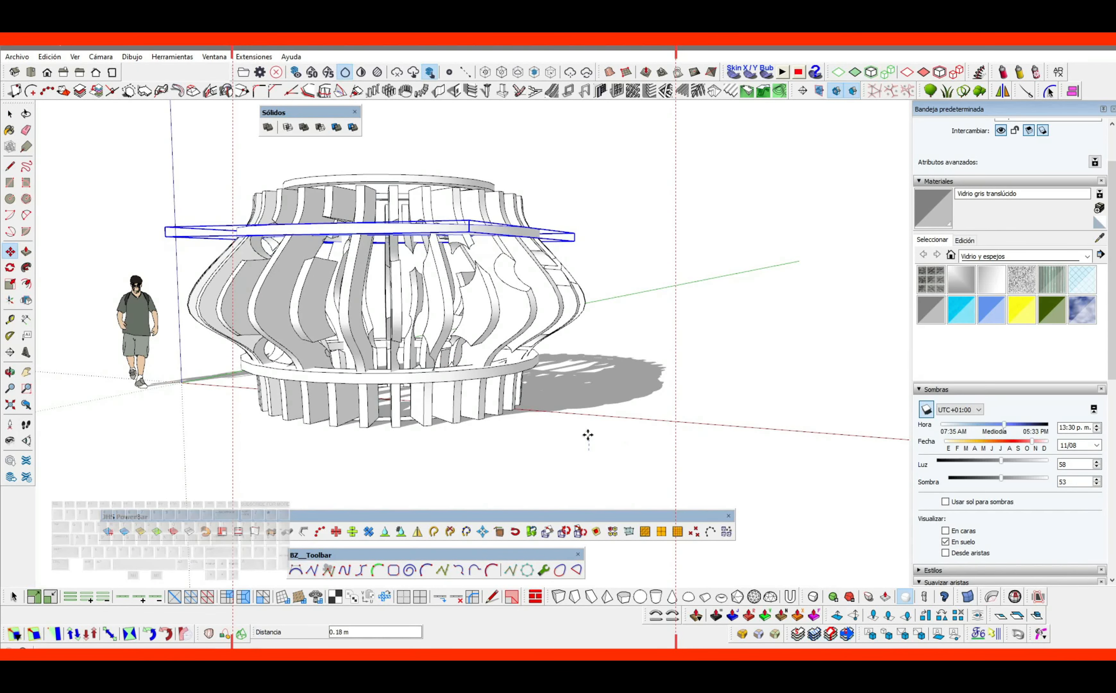
{"action": "left_click", "coordinate": [588, 433]}
{"action": "key", "text": "space"}
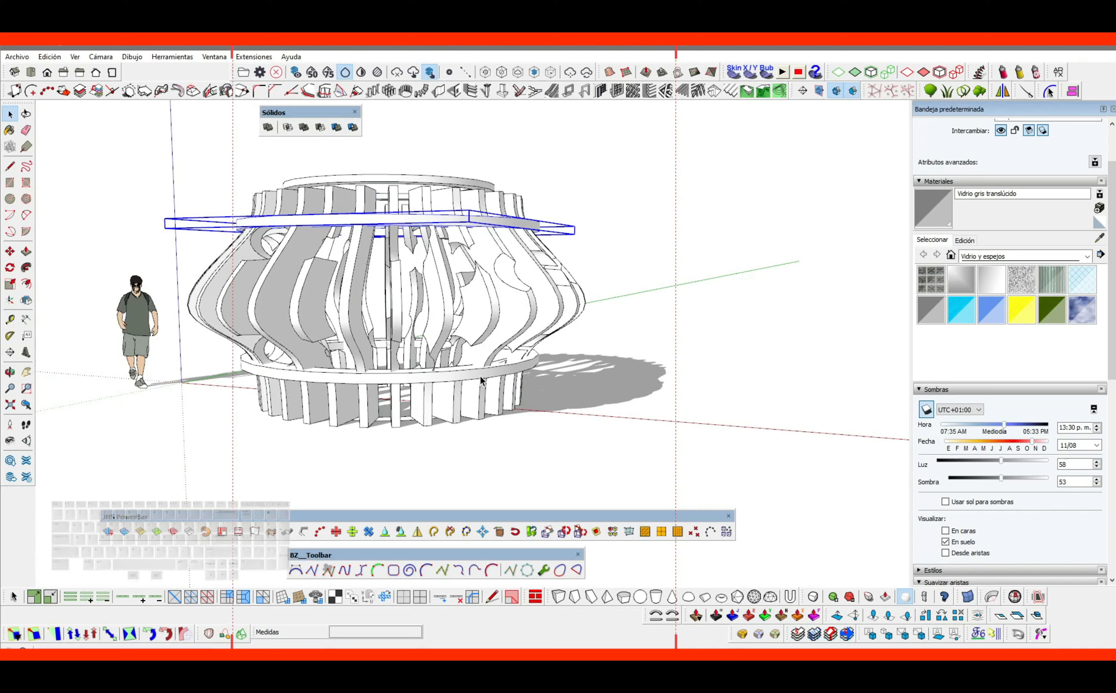
{"action": "middle_click_drag", "start_coordinate": [481, 380], "coordinate": [588, 413]}
{"action": "left_click", "coordinate": [610, 238]}
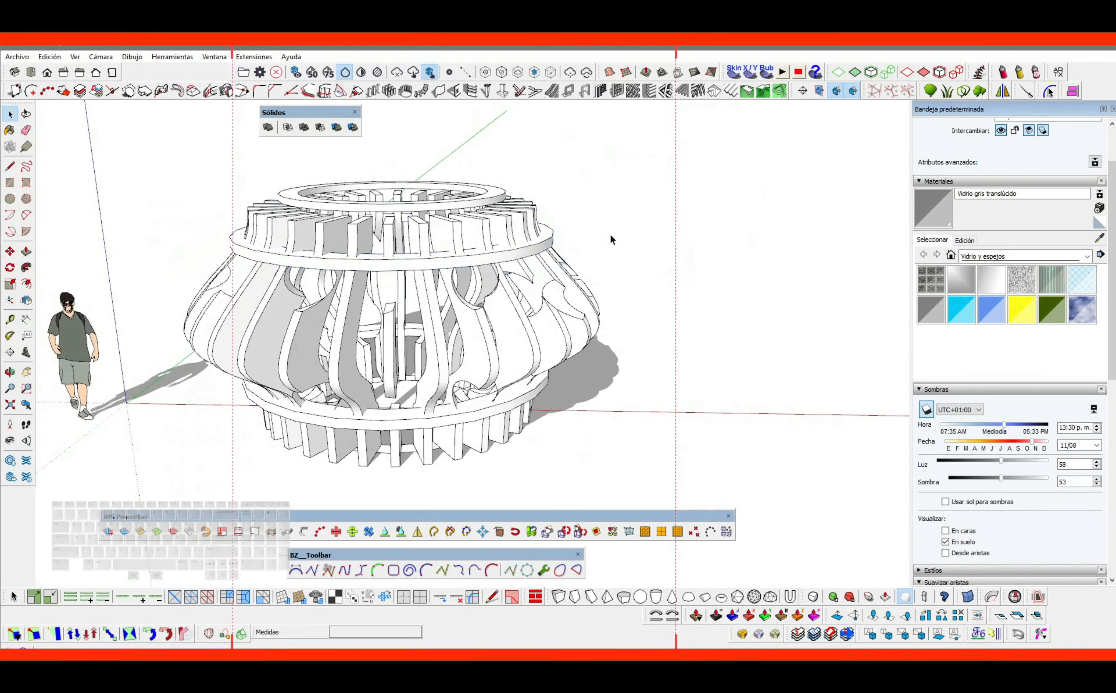
Scale the two enlarged rings together slightly larger about their centre so they project past the slats
{"action": "left_click", "coordinate": [475, 258]}
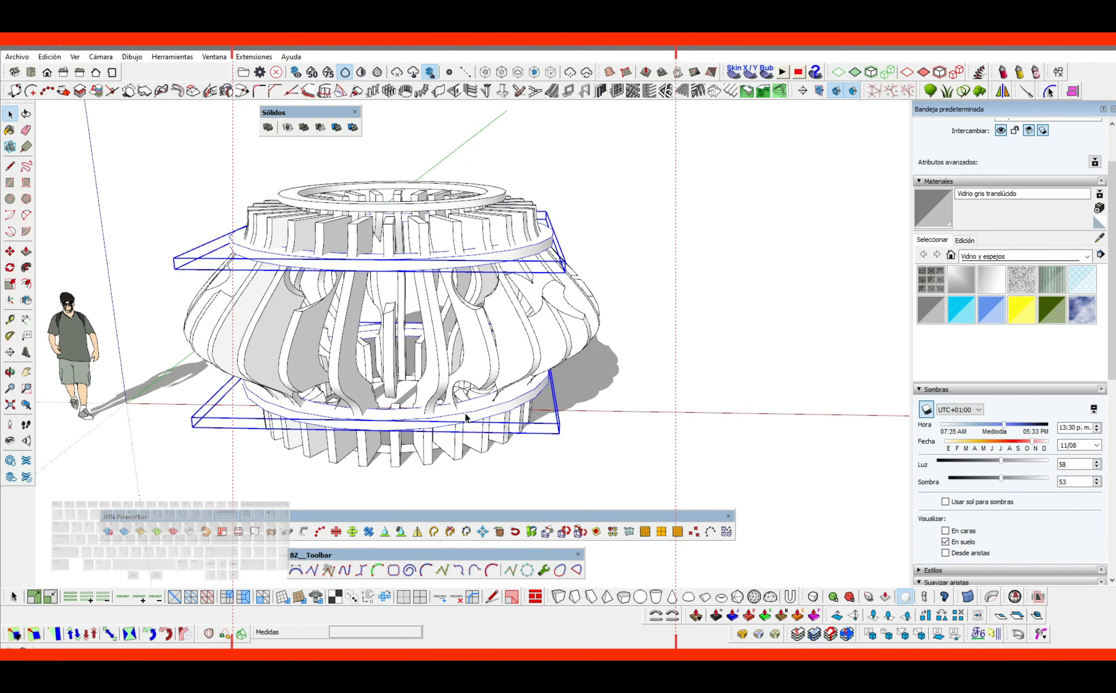
{"action": "key", "text": "s"}
{"action": "left_click_drag", "start_coordinate": [546, 210], "coordinate": [558, 203]}
{"action": "key", "text": "space"}
{"action": "left_click", "coordinate": [565, 160]}
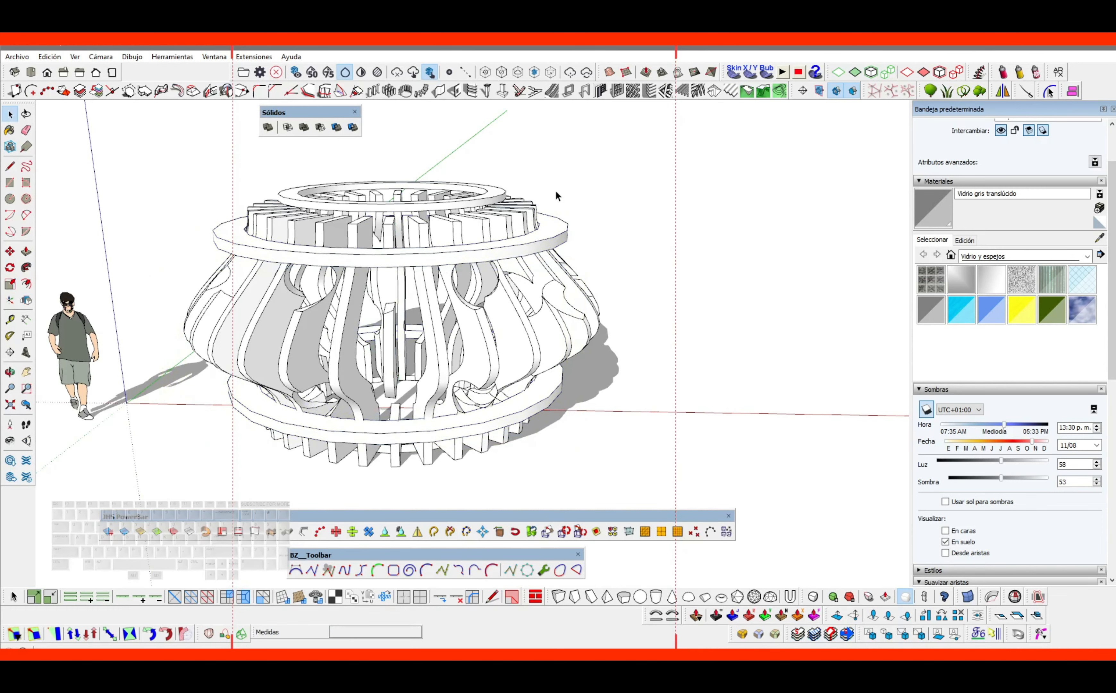
Move the smallest ring at the top of the pavilion down about 0.16 m along the blue axis
{"action": "scroll", "coordinate": [555, 190], "scroll_direction": "down", "scroll_amount": 3}
{"action": "middle_click_drag", "start_coordinate": [555, 190], "coordinate": [570, 298]}
{"action": "scroll", "coordinate": [431, 293], "scroll_direction": "up", "scroll_amount": 3}
{"action": "scroll", "coordinate": [432, 294], "scroll_direction": "up", "scroll_amount": 1}
{"action": "left_click", "coordinate": [406, 197]}
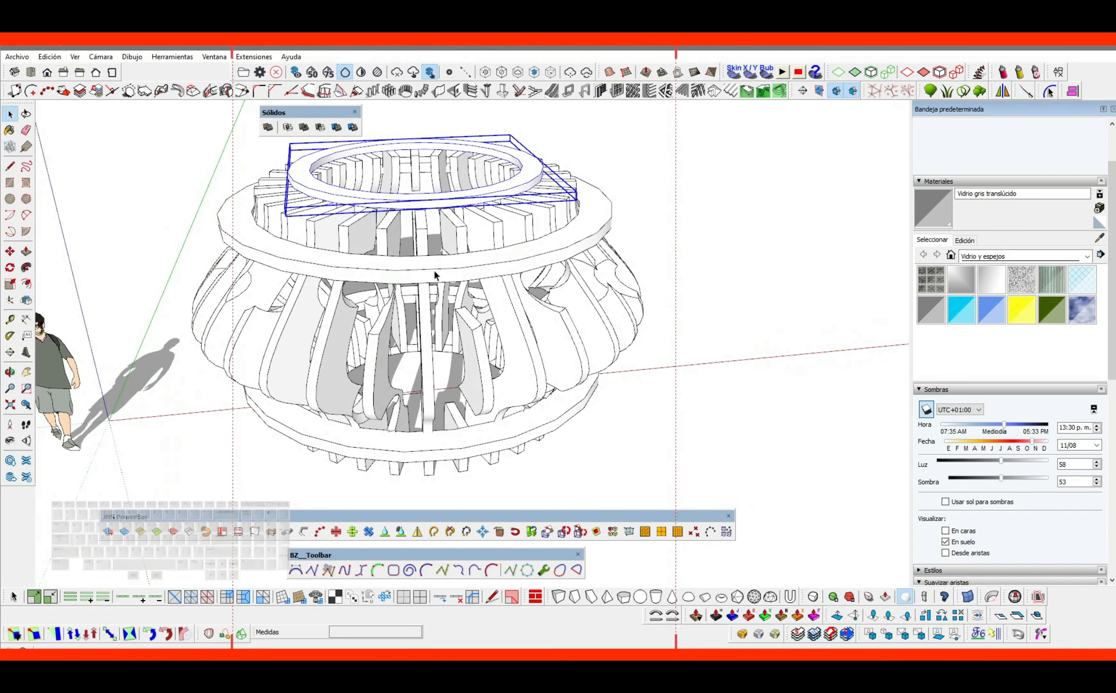
{"action": "middle_click_drag", "start_coordinate": [436, 272], "coordinate": [439, 256]}
{"action": "left_click", "coordinate": [591, 135]}
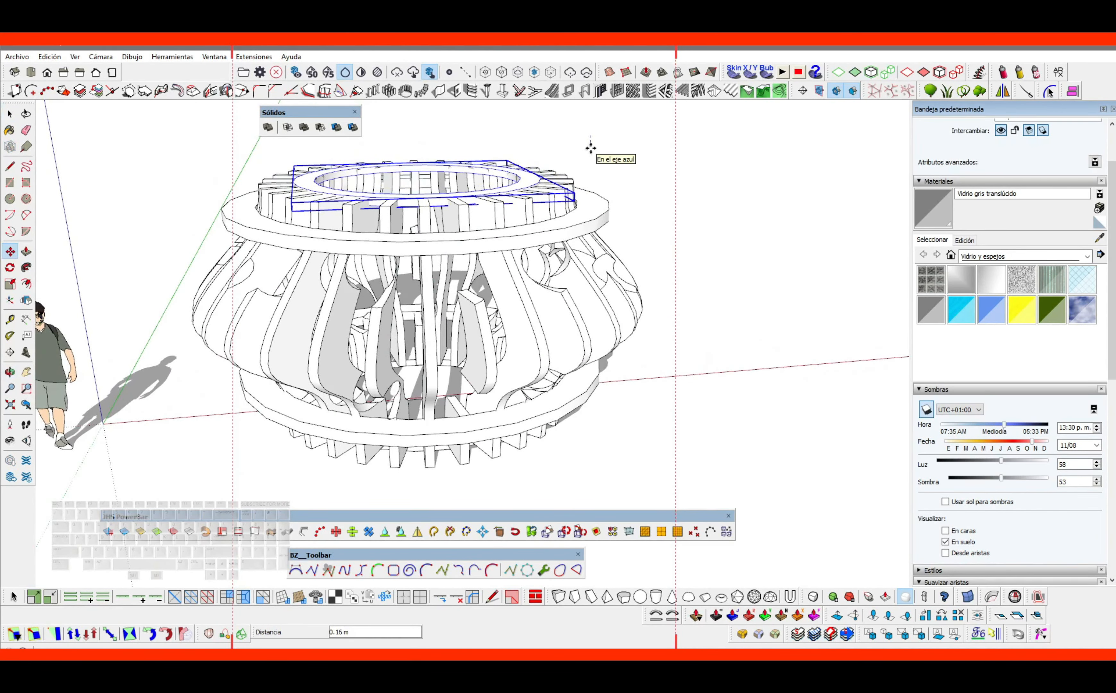
{"action": "left_click", "coordinate": [591, 147]}
{"action": "key", "text": "space"}
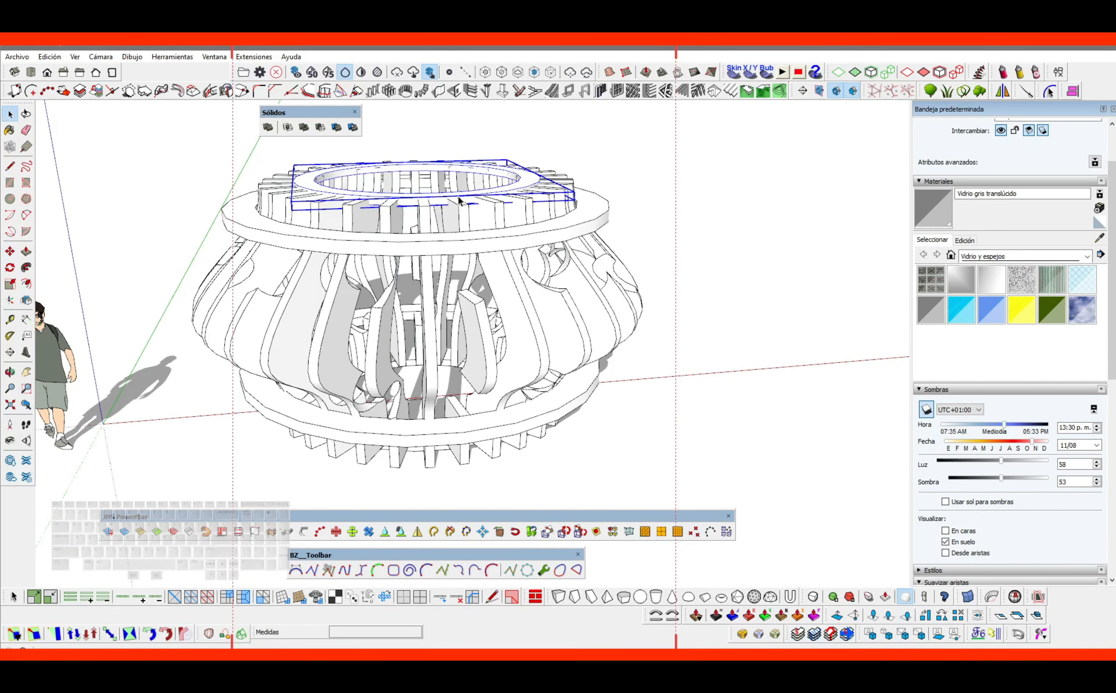
Scale the top ring uniformly about its centre by about 1.31
{"action": "key", "text": "s"}
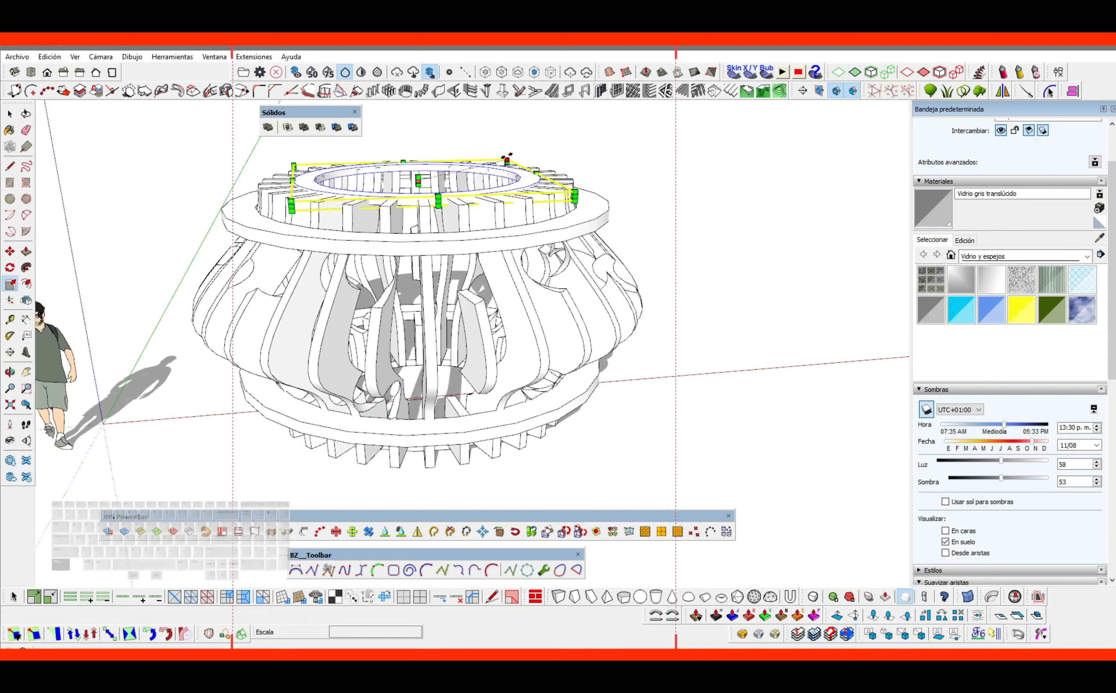
{"action": "left_click", "coordinate": [507, 159]}
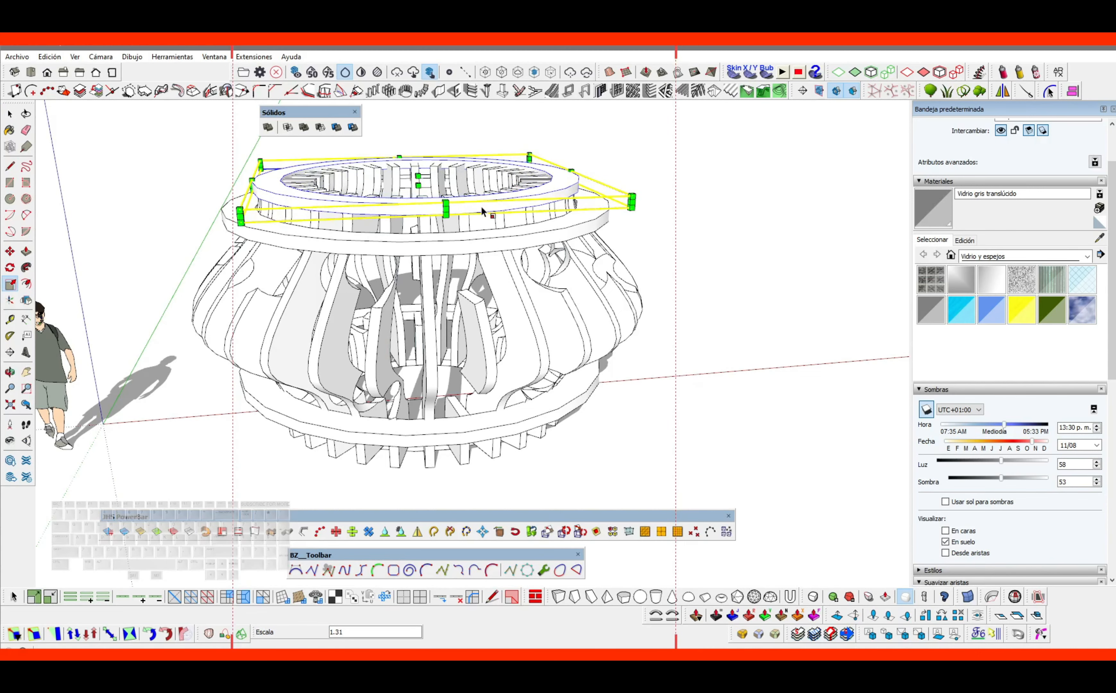
{"action": "left_click", "coordinate": [482, 210]}
{"action": "key", "text": "space"}
Edit the ring component and offset the outline of its top face inward by about 0.15 m, plus a second, narrower offset
{"action": "double_click", "coordinate": [564, 185]}
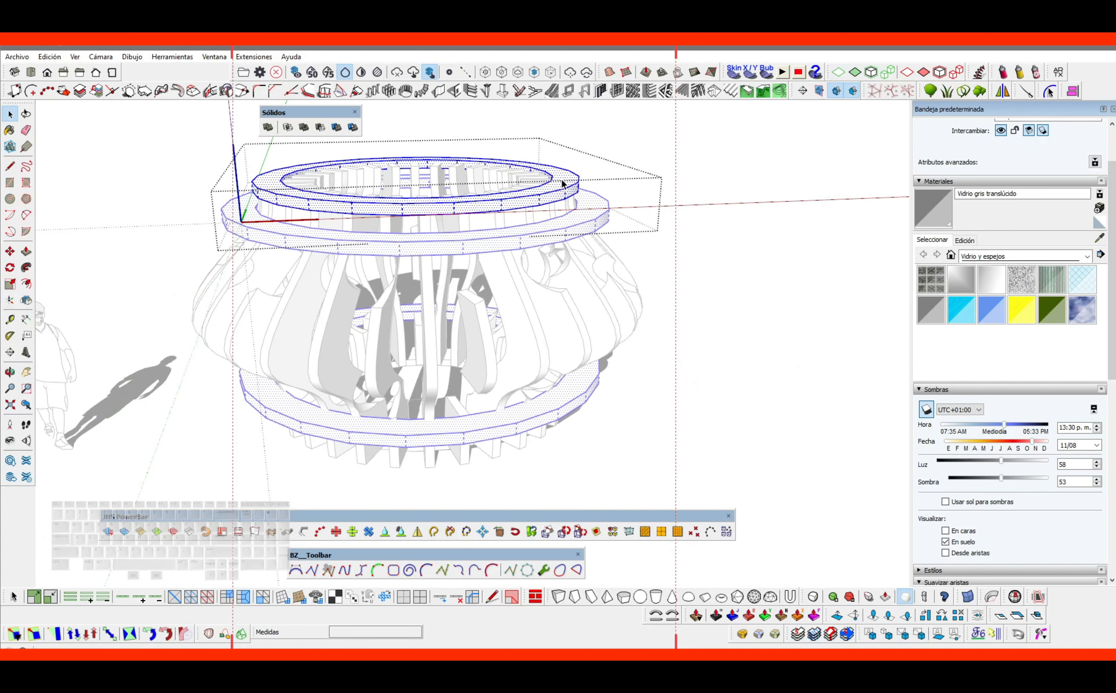
{"action": "scroll", "coordinate": [568, 183], "scroll_direction": "up", "scroll_amount": 5}
{"action": "scroll", "coordinate": [507, 252], "scroll_direction": "down", "scroll_amount": 5}
{"action": "scroll", "coordinate": [509, 251], "scroll_direction": "up", "scroll_amount": 5}
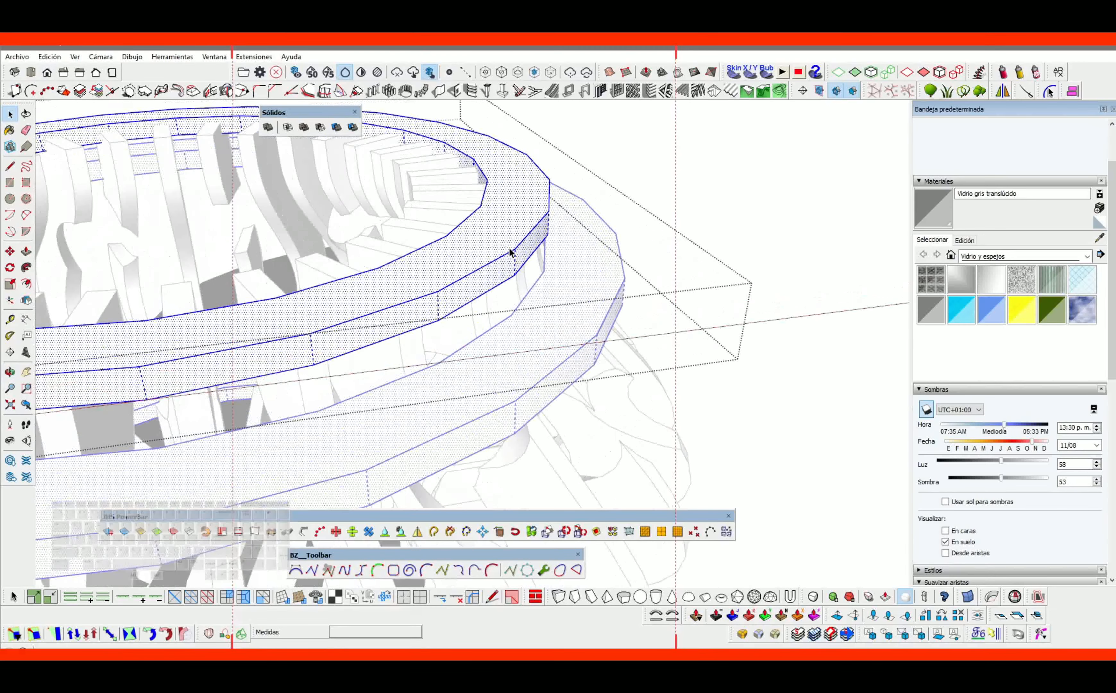
{"action": "key", "text": "f"}
{"action": "left_click", "coordinate": [487, 211]}
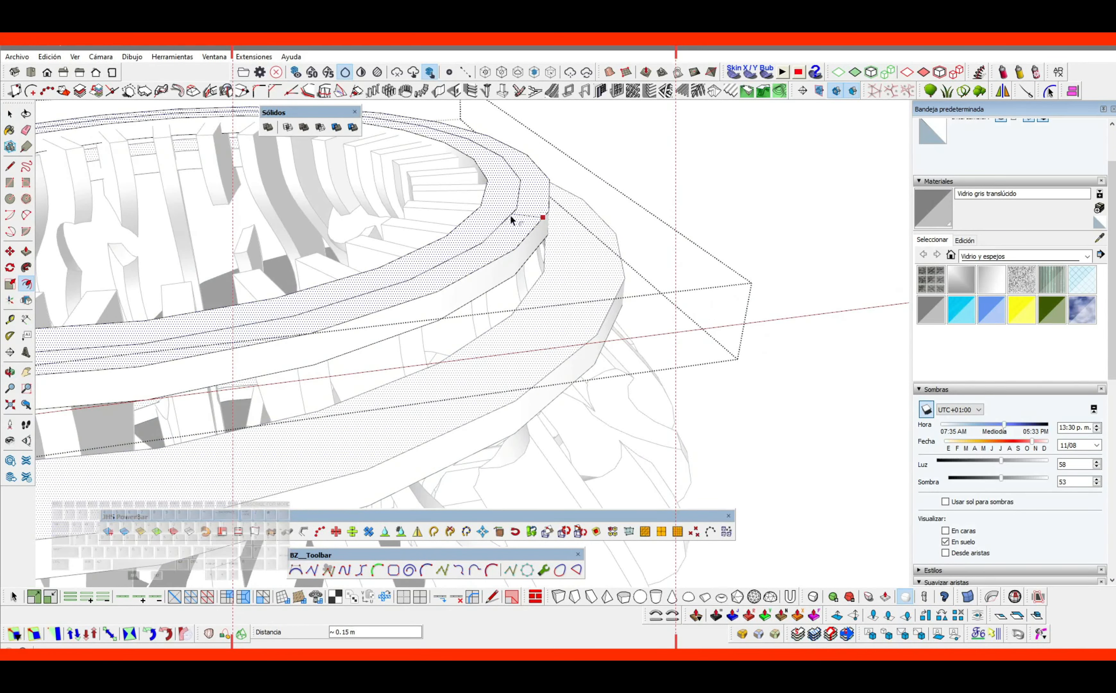
{"action": "left_click", "coordinate": [515, 214]}
{"action": "left_click", "coordinate": [518, 221]}
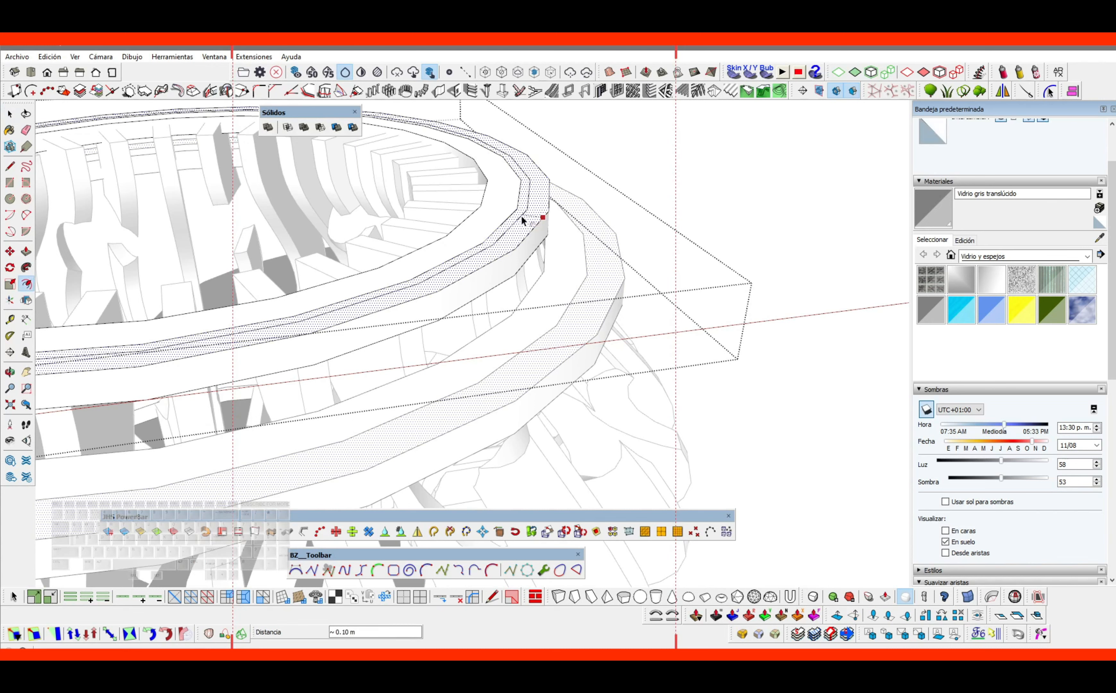
{"action": "left_click", "coordinate": [527, 223]}
{"action": "key", "text": "space"}
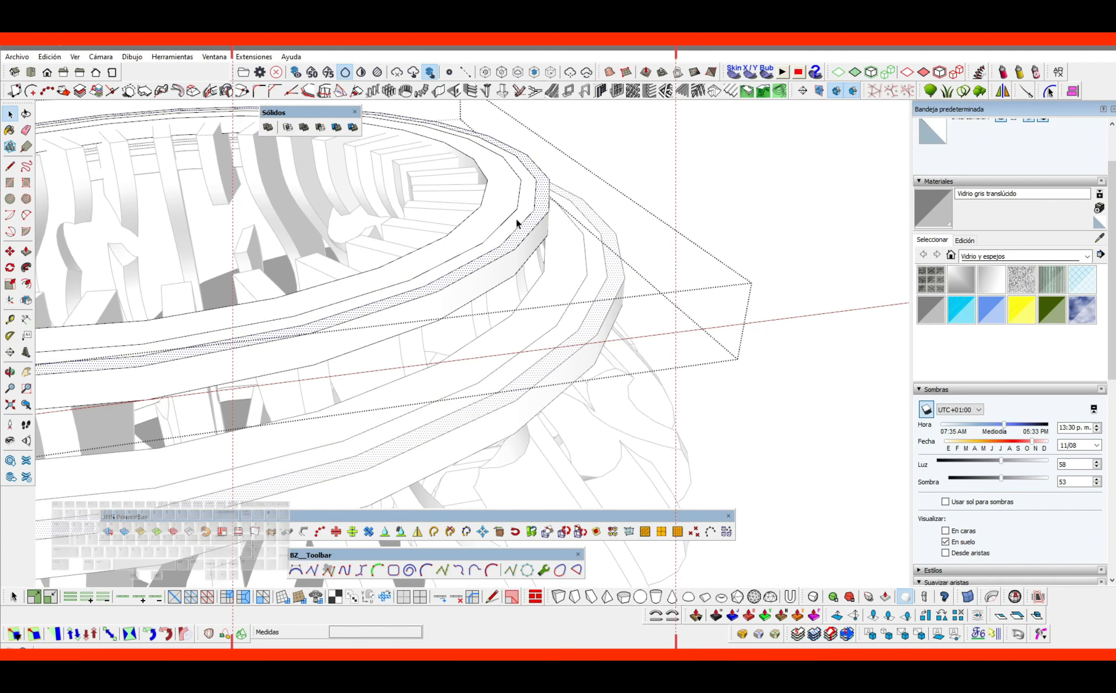
Push/Pull the middle band of the ring's top face by about 0.04 m and leave the component
{"action": "key", "text": "p"}
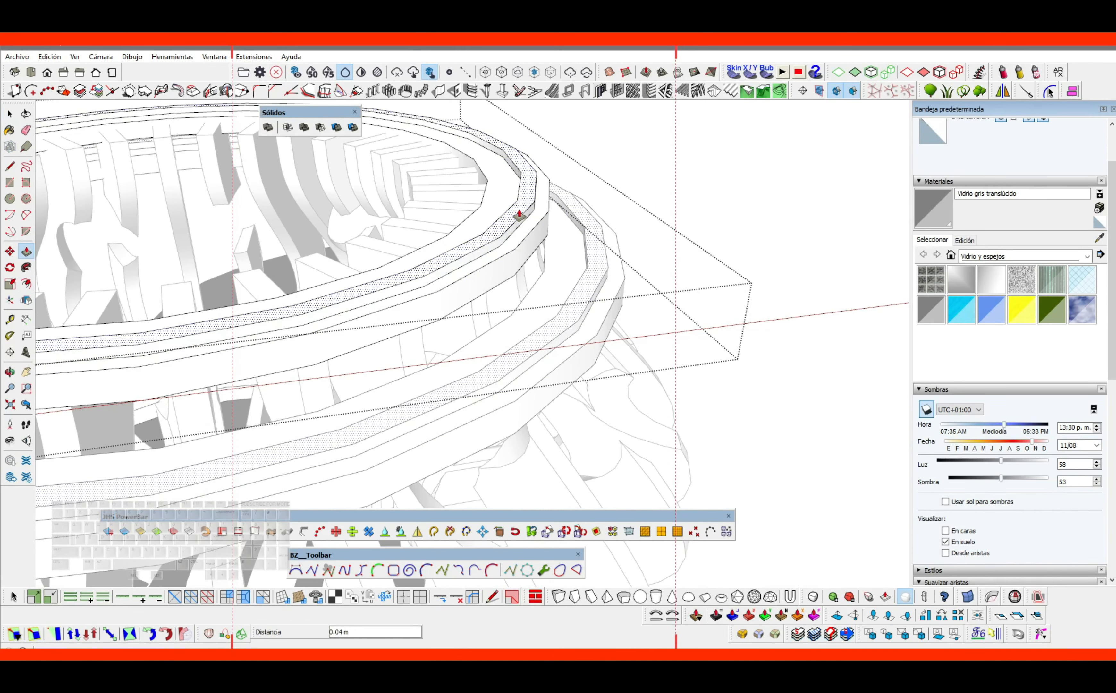
{"action": "key", "text": "space"}
{"action": "scroll", "coordinate": [592, 133], "scroll_direction": "down", "scroll_amount": 10}
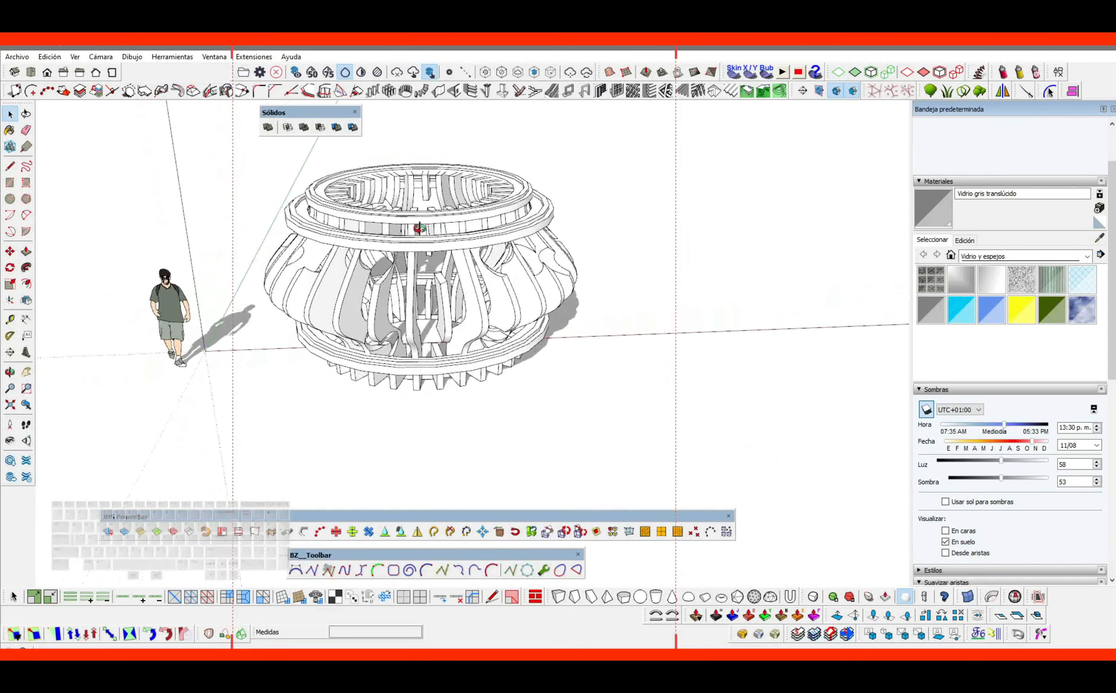
{"action": "middle_click_drag", "start_coordinate": [419, 228], "coordinate": [403, 190]}
{"action": "scroll", "coordinate": [374, 261], "scroll_direction": "up", "scroll_amount": 4}
{"action": "middle_click_drag", "start_coordinate": [373, 261], "coordinate": [266, 490]}
{"action": "scroll", "coordinate": [404, 365], "scroll_direction": "down", "scroll_amount": 4}
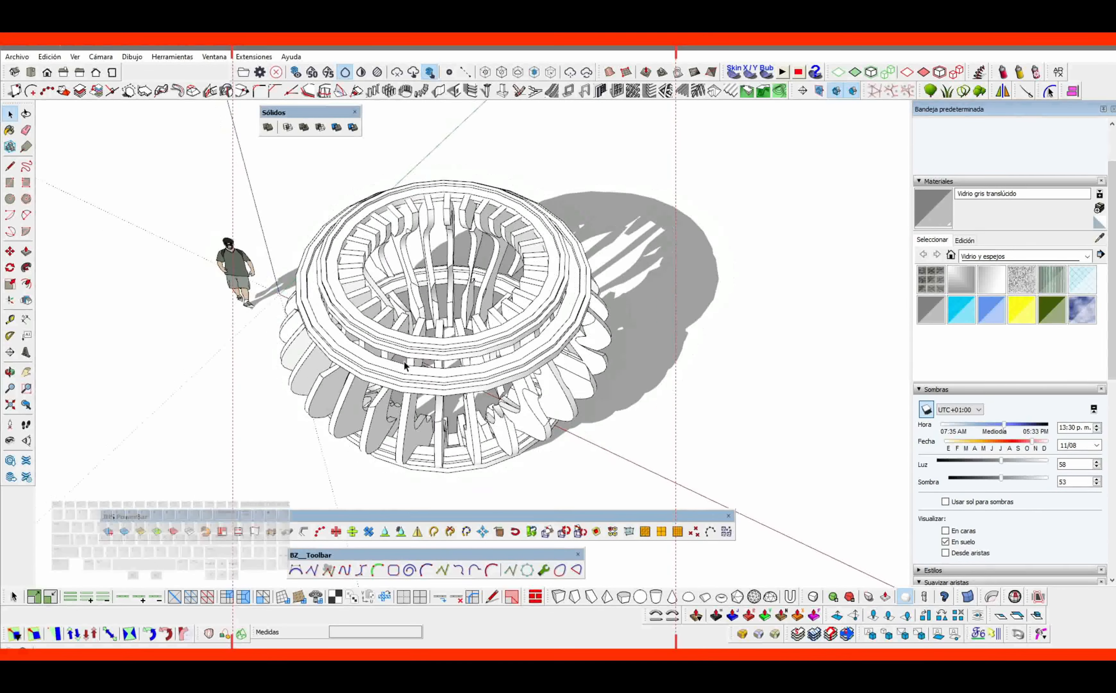
Draw a rectangle on the ground extending beyond the pavilion on all sides and Push/Pull it into a thin base slab
{"action": "middle_click_drag", "start_coordinate": [404, 362], "coordinate": [431, 435]}
{"action": "key", "text": "r"}
{"action": "left_click", "coordinate": [300, 270]}
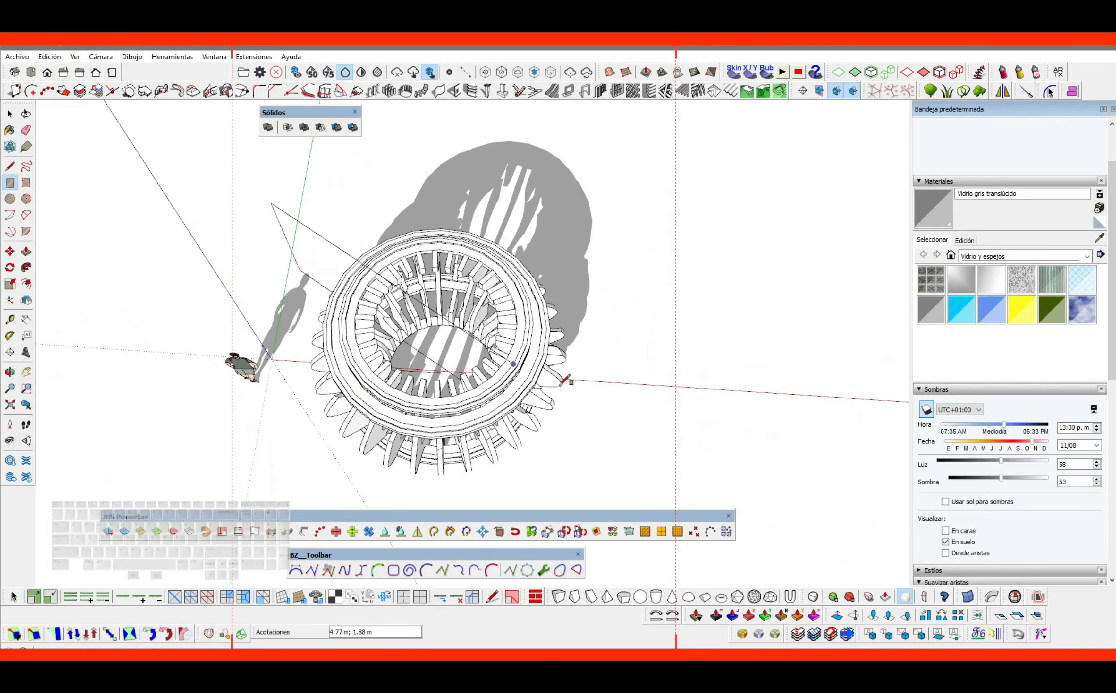
{"action": "left_click", "coordinate": [630, 473]}
{"action": "middle_click_drag", "start_coordinate": [631, 473], "coordinate": [520, 361]}
{"action": "key", "text": "space"}
Select all the connected geometry of the base slab, turn it into a group and deselect it
{"action": "left_click", "coordinate": [533, 381]}
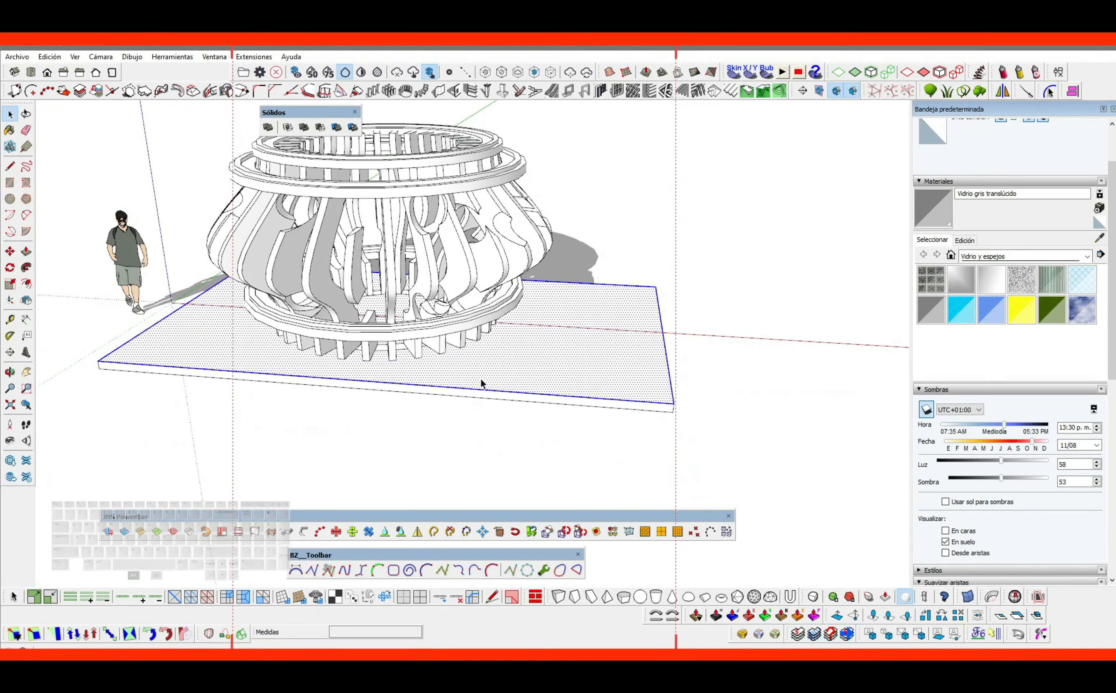
{"action": "triple_click", "coordinate": [481, 379]}
{"action": "right_click", "coordinate": [449, 378]}
{"action": "left_click", "coordinate": [492, 135]}
{"action": "middle_click_drag", "start_coordinate": [462, 362], "coordinate": [507, 321]}
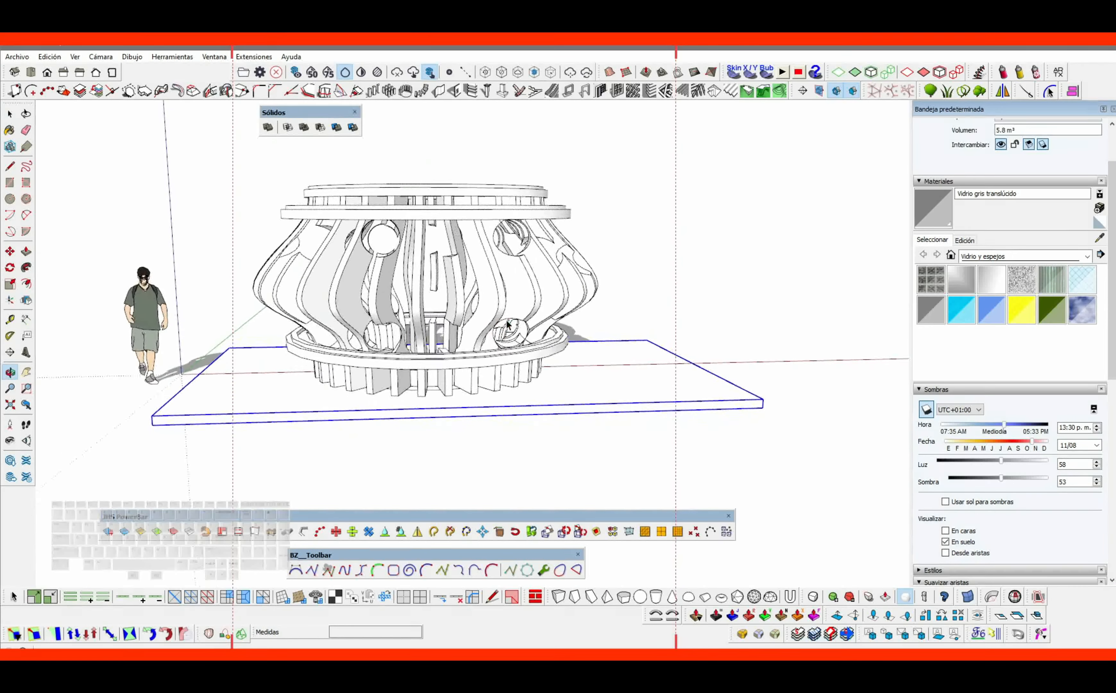
{"action": "left_click", "coordinate": [585, 249]}
Paint the two upper rings and the lower ring of the pavilion with the orange Color C04 from the Colores collection
{"action": "middle_click_drag", "start_coordinate": [585, 249], "coordinate": [362, 314]}
{"action": "scroll", "coordinate": [363, 290], "scroll_direction": "up", "scroll_amount": 3}
{"action": "left_click", "coordinate": [1072, 255]}
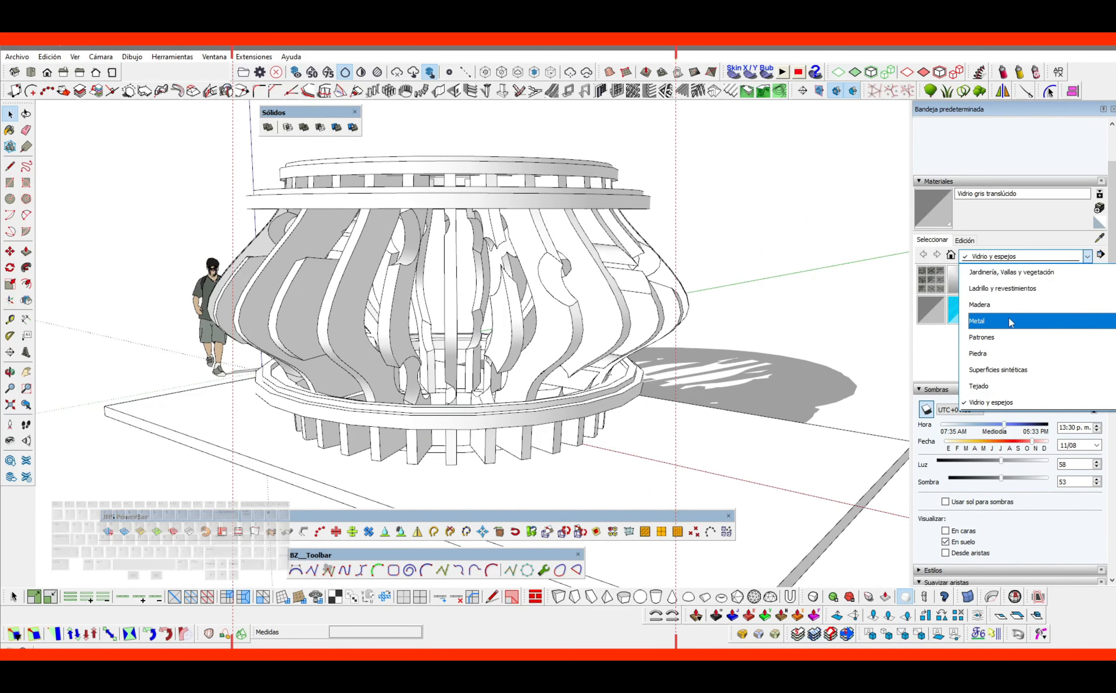
{"action": "scroll", "coordinate": [985, 302], "scroll_direction": "up", "scroll_amount": 3}
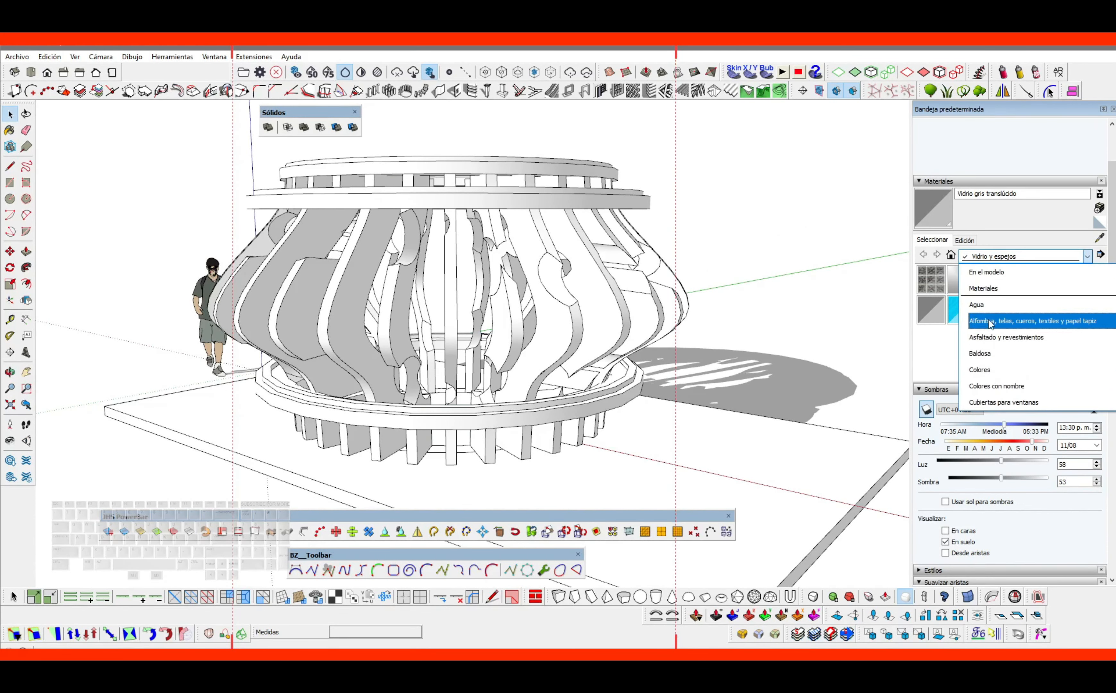
{"action": "left_click", "coordinate": [992, 367]}
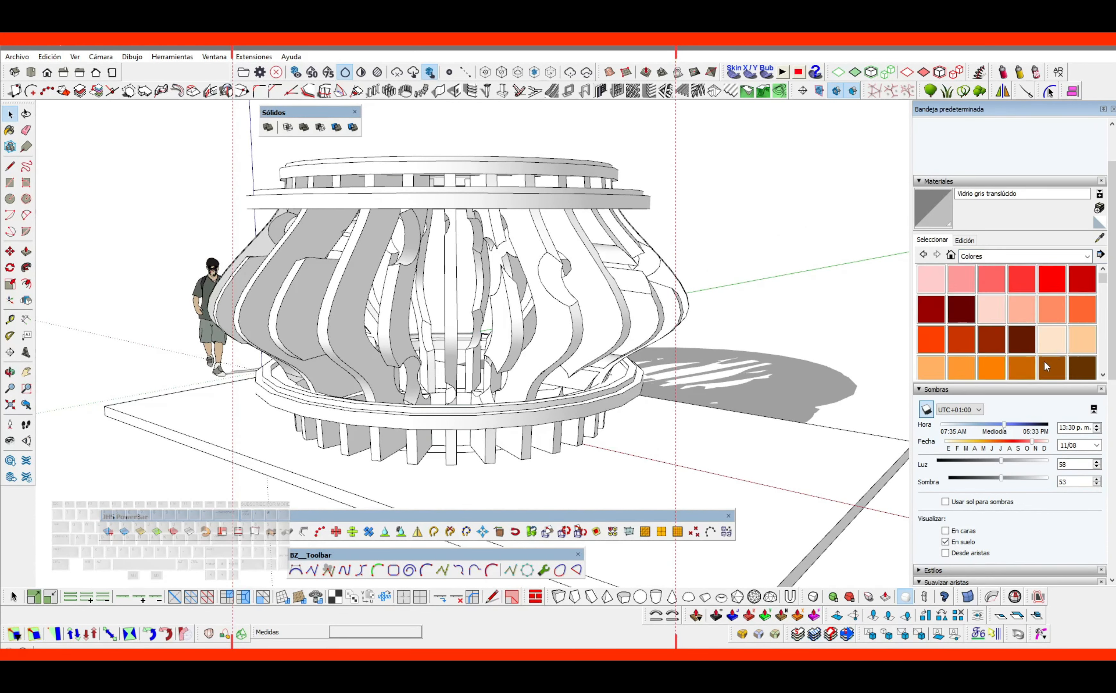
{"action": "left_click", "coordinate": [958, 371]}
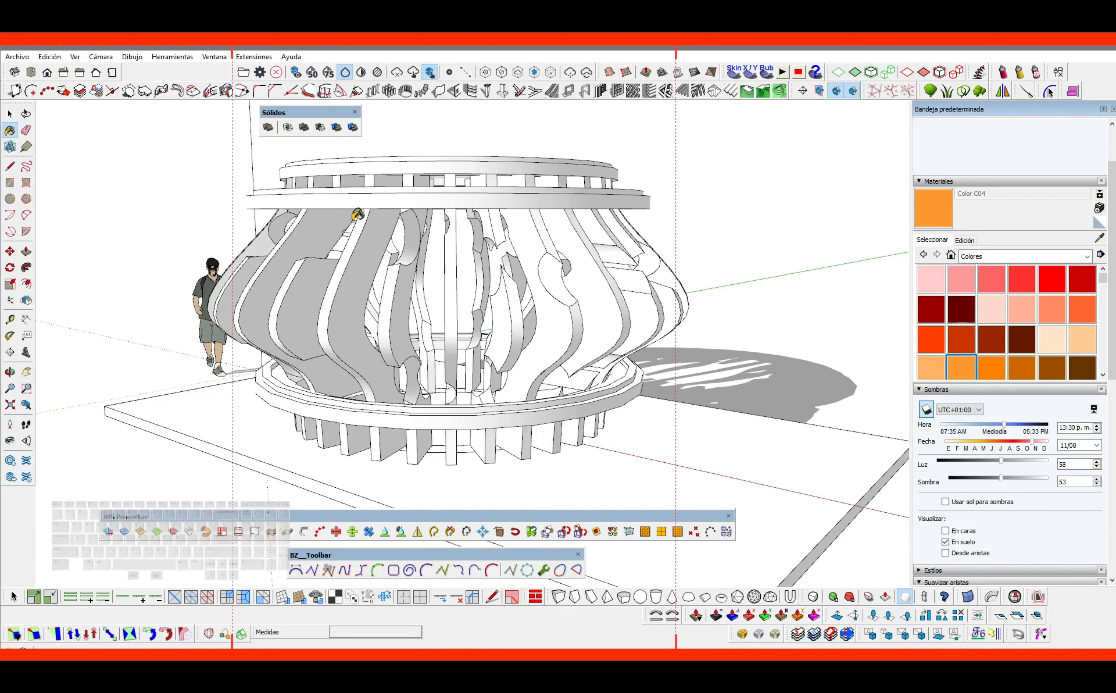
{"action": "left_click", "coordinate": [367, 202]}
{"action": "left_click", "coordinate": [402, 165]}
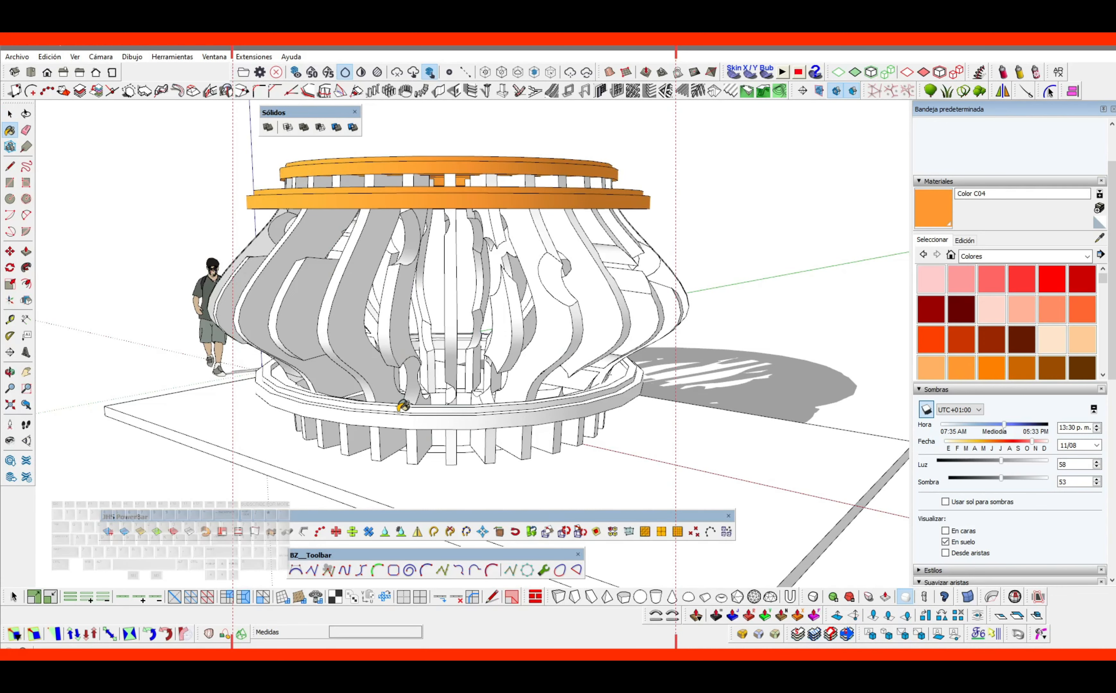
{"action": "middle_click_drag", "start_coordinate": [340, 429], "coordinate": [411, 409]}
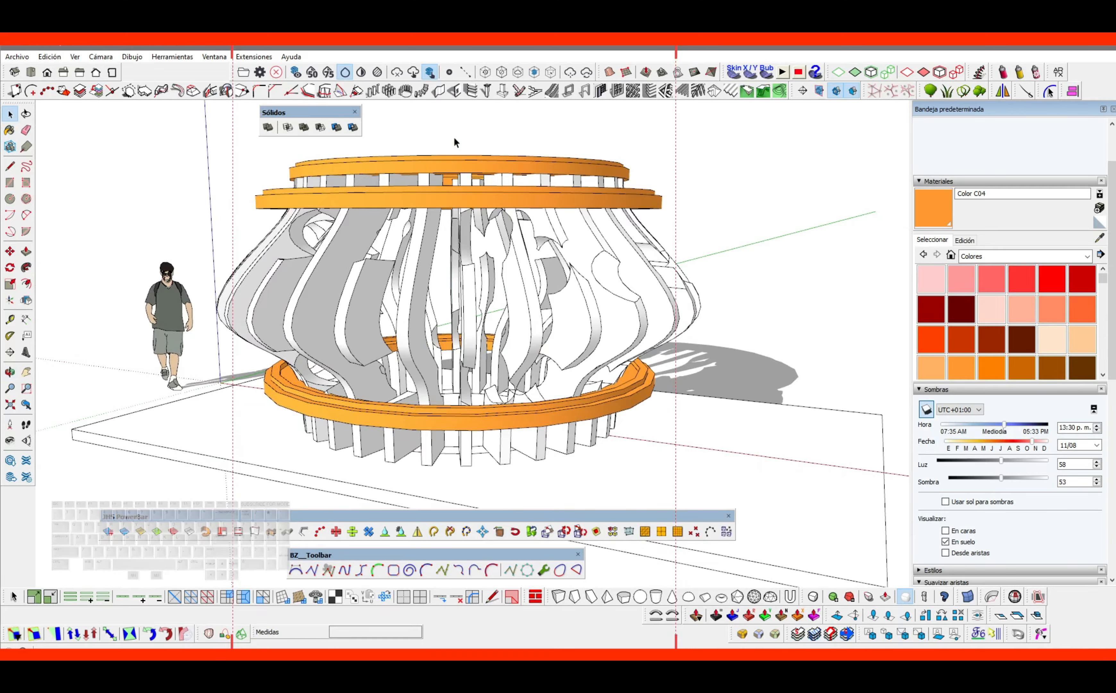
Examine the painted pavilion from several sides and close up, looking at the slats, circular openings and rings
{"action": "middle_click_drag", "start_coordinate": [540, 197], "coordinate": [240, 279]}
{"action": "scroll", "coordinate": [526, 275], "scroll_direction": "up", "scroll_amount": 1}
{"action": "scroll", "coordinate": [240, 280], "scroll_direction": "up", "scroll_amount": 6}
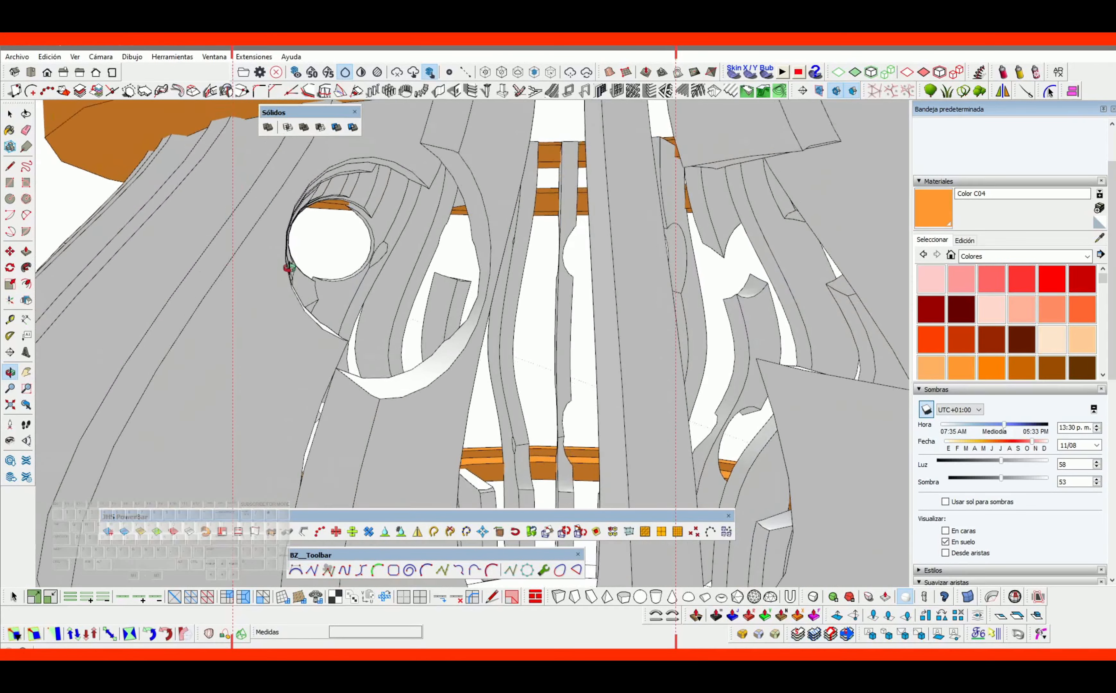
{"action": "scroll", "coordinate": [278, 273], "scroll_direction": "down", "scroll_amount": 10}
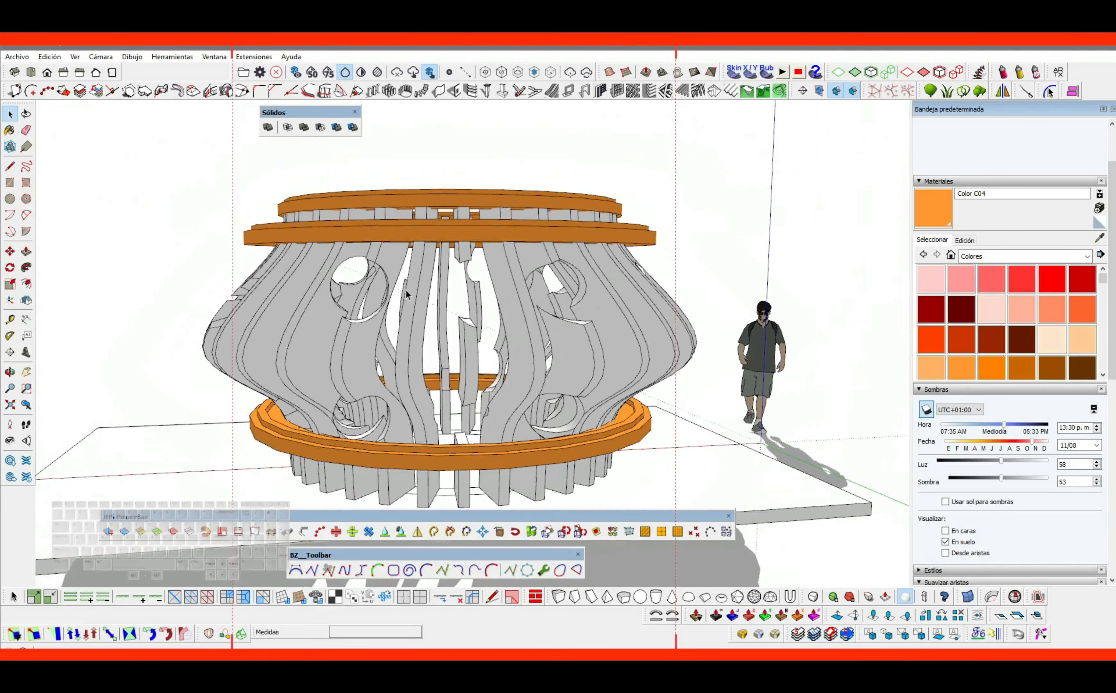
{"action": "middle_click_drag", "start_coordinate": [278, 272], "coordinate": [245, 256]}
{"action": "scroll", "coordinate": [436, 399], "scroll_direction": "up", "scroll_amount": 4}
{"action": "middle_click_drag", "start_coordinate": [436, 399], "coordinate": [631, 381]}
{"action": "scroll", "coordinate": [495, 369], "scroll_direction": "down", "scroll_amount": 2}
{"action": "scroll", "coordinate": [396, 363], "scroll_direction": "down", "scroll_amount": 3}
{"action": "middle_click_drag", "start_coordinate": [366, 369], "coordinate": [468, 305]}
{"action": "scroll", "coordinate": [497, 320], "scroll_direction": "up", "scroll_amount": 3}
{"action": "scroll", "coordinate": [498, 319], "scroll_direction": "down", "scroll_amount": 3}
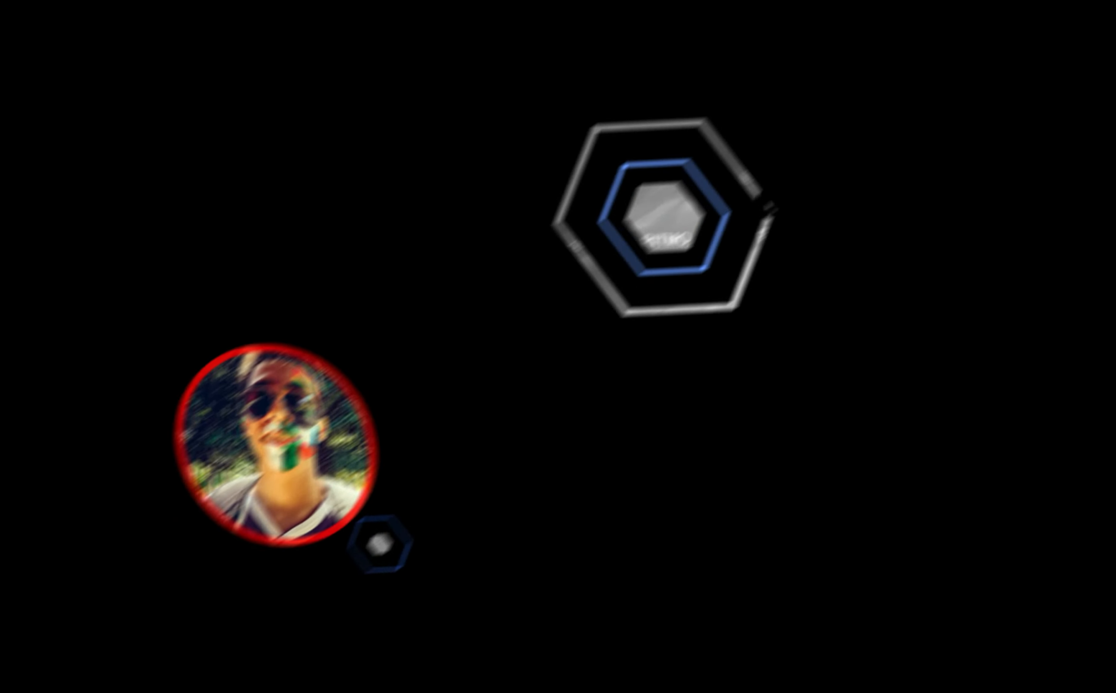